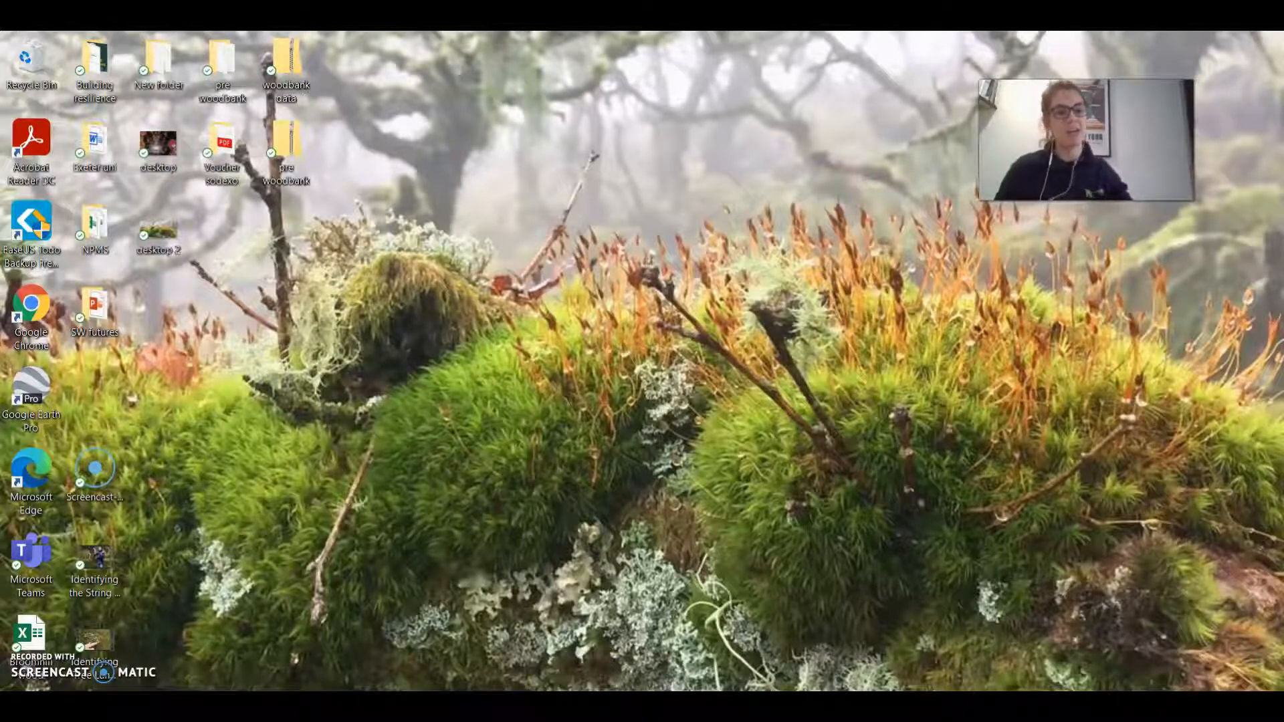
Step: Switch to Chrome and open tiny.cc/FutureScientists in a new tab
click(599, 705)
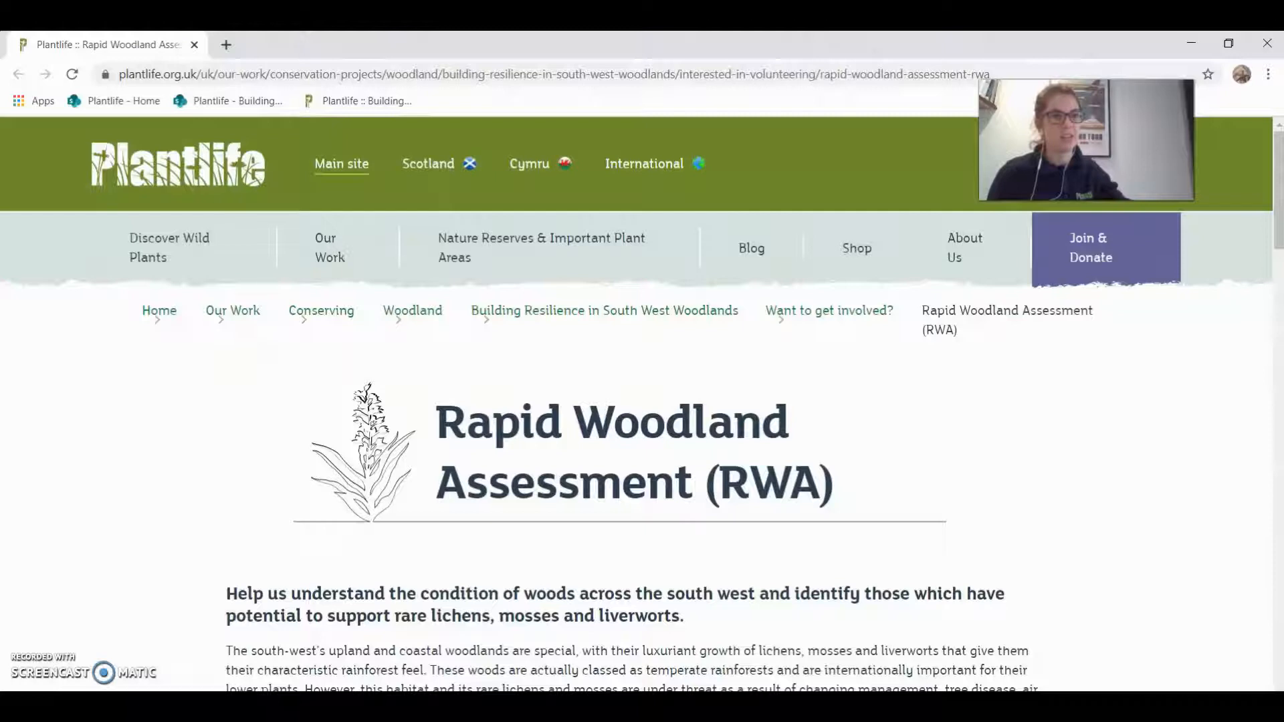
click(222, 44)
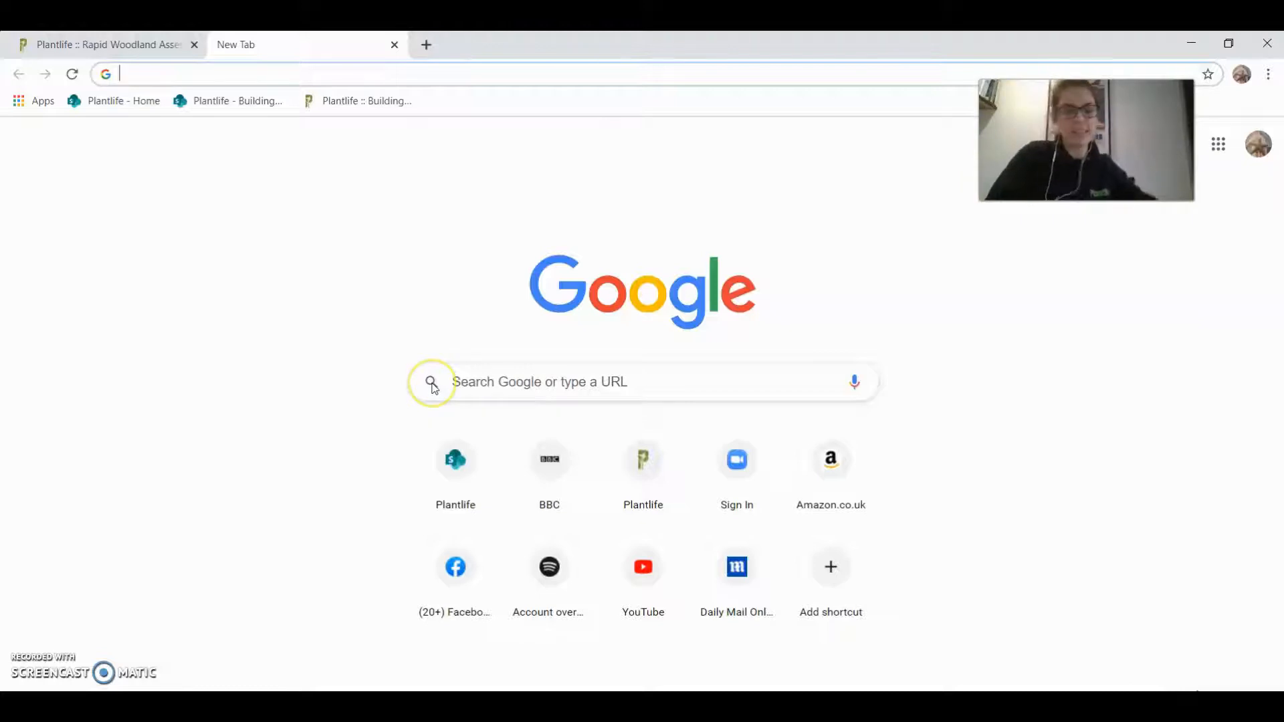
text(tiny.ccc)
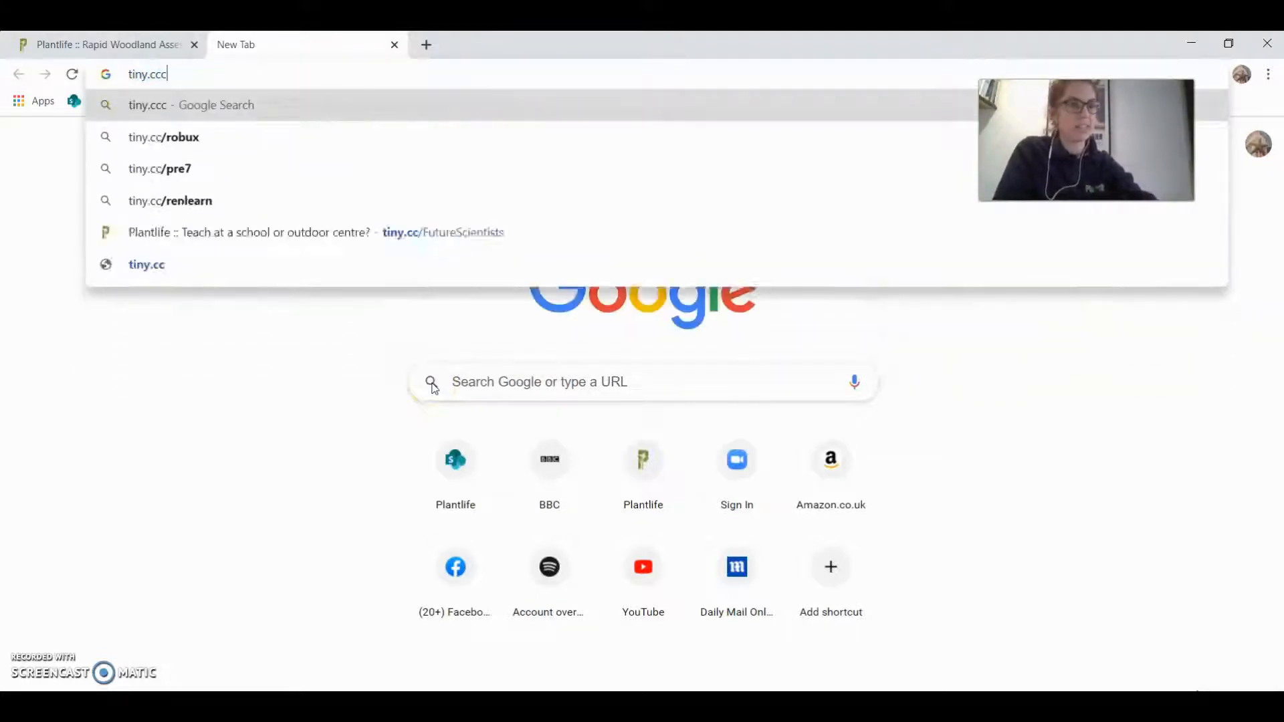
key(BackSpace)
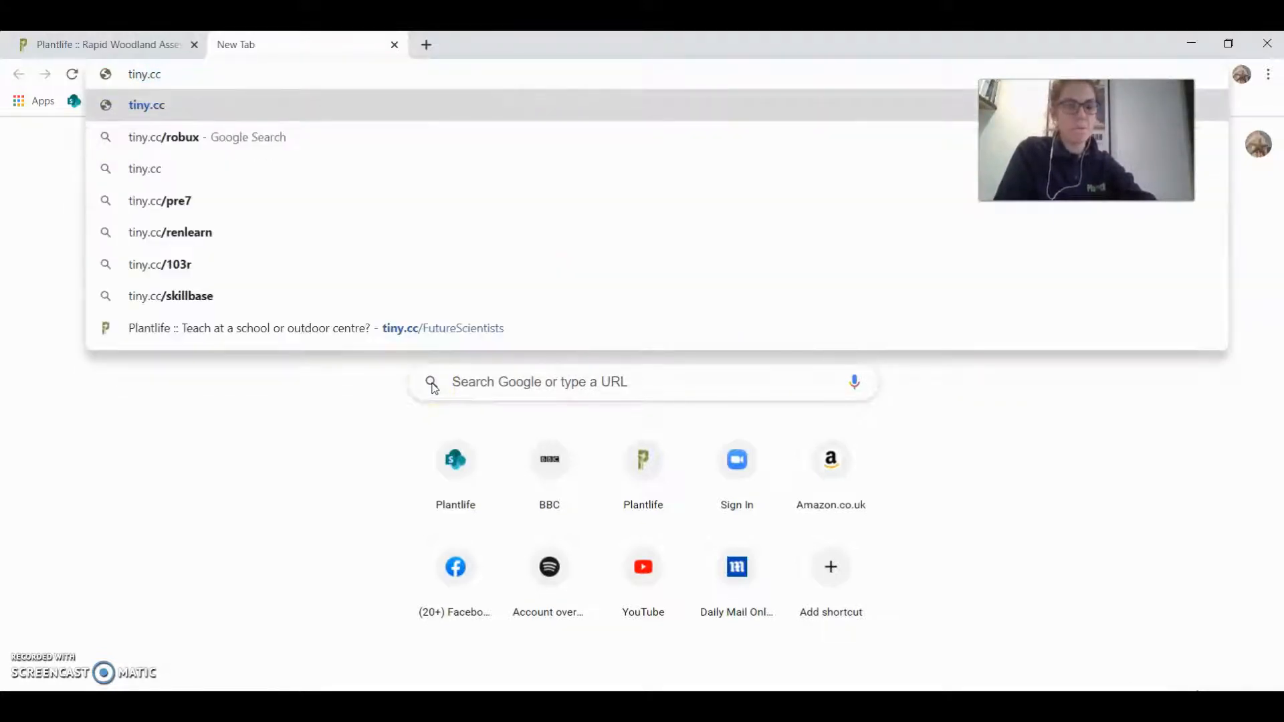
text(/Future)
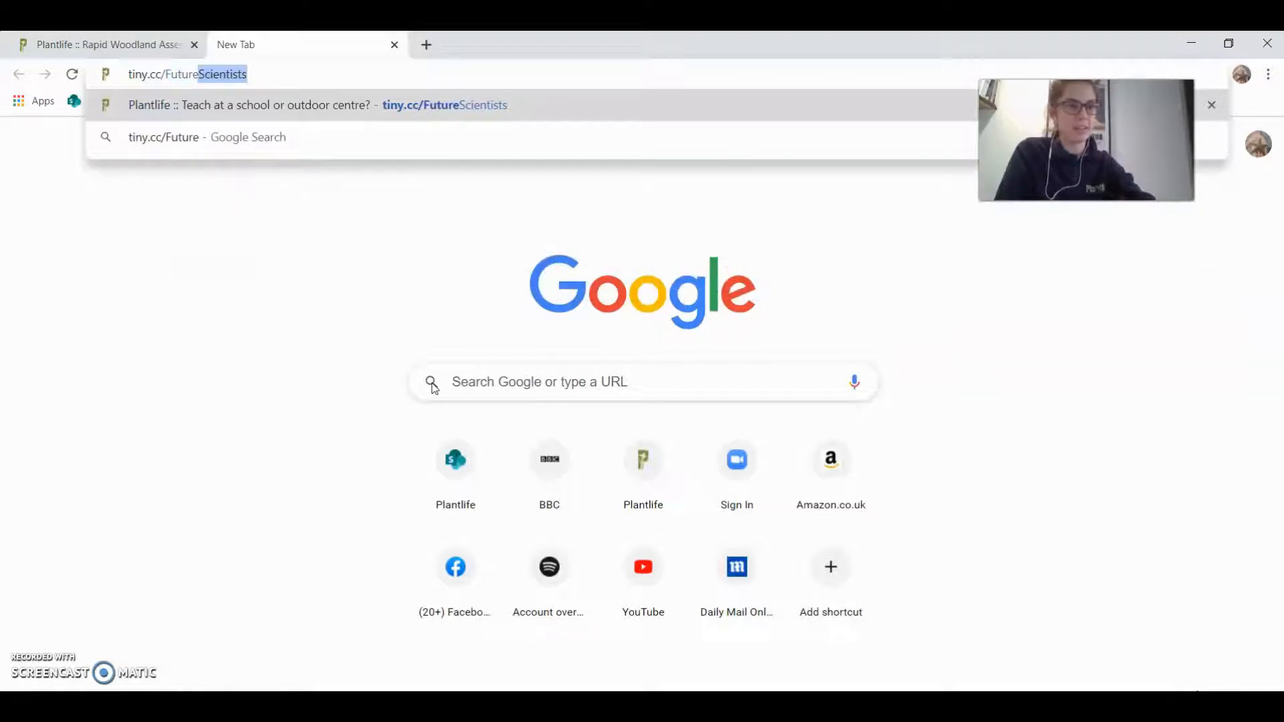
text(Scientists)
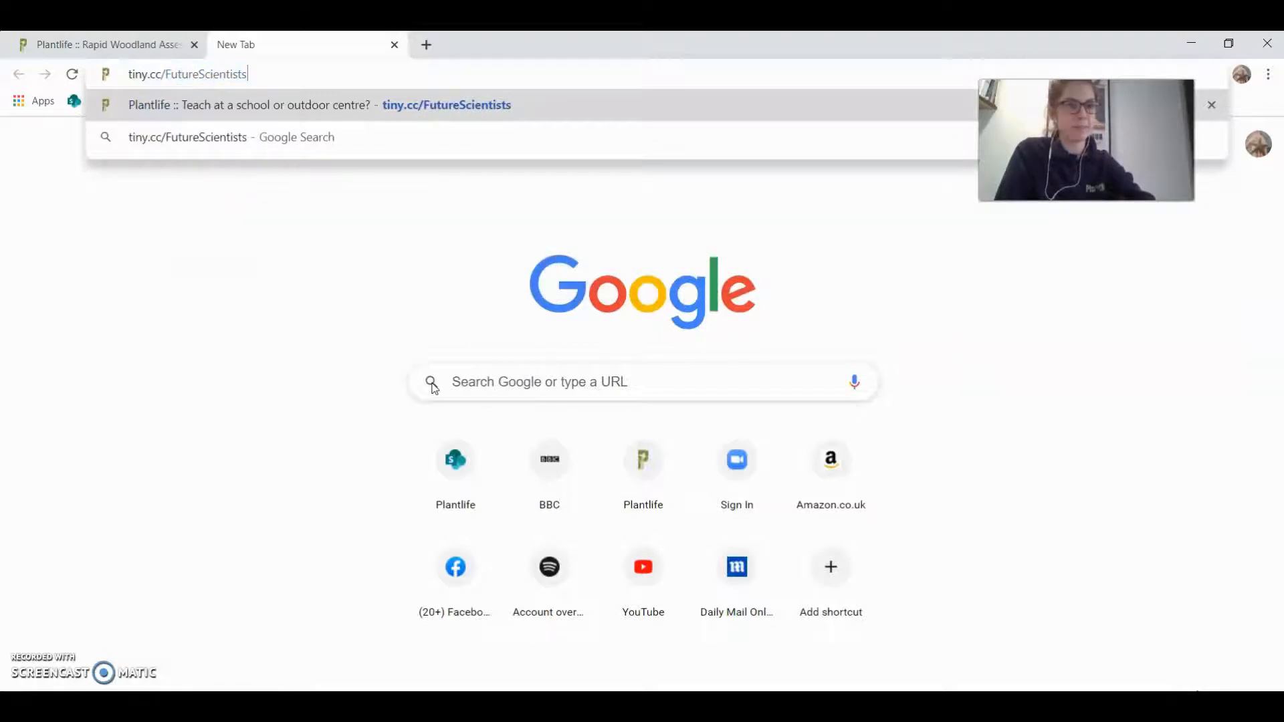
key(Return)
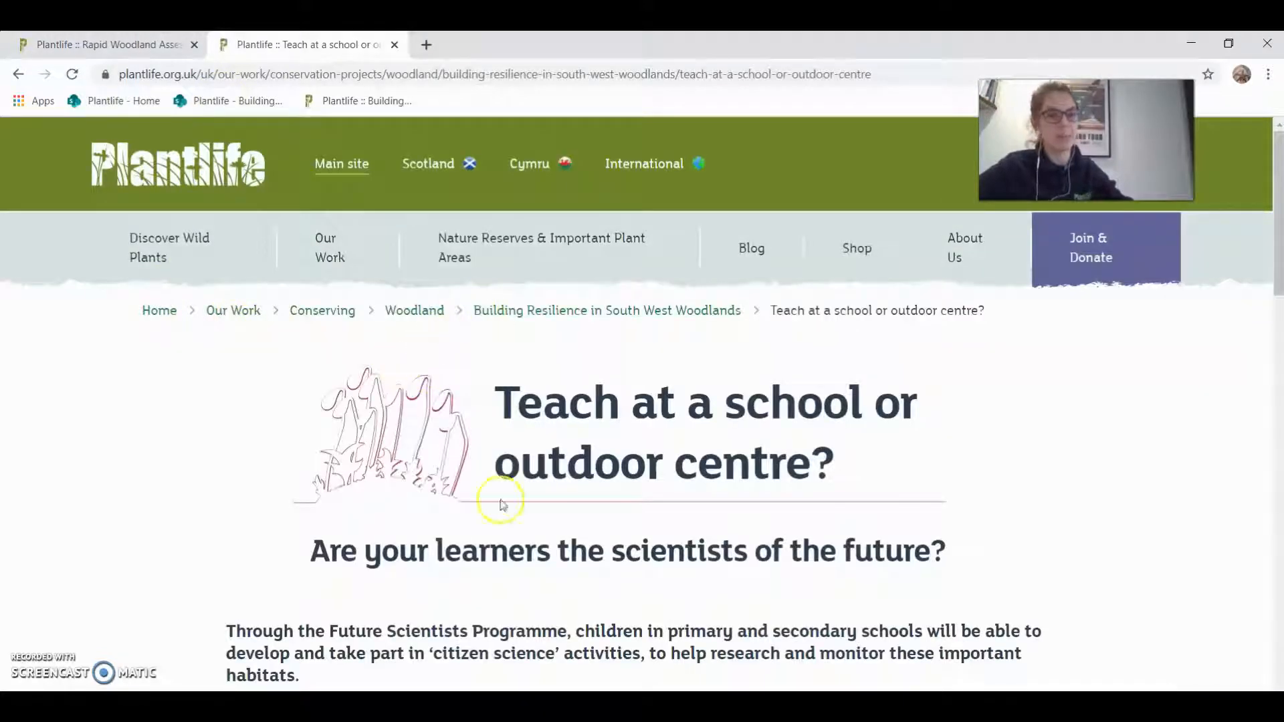
Step: Open the online form for submitting 'How Healthy is your Rainforest' survey data from the Entering survey data section
scroll(488, 319, down, 6)
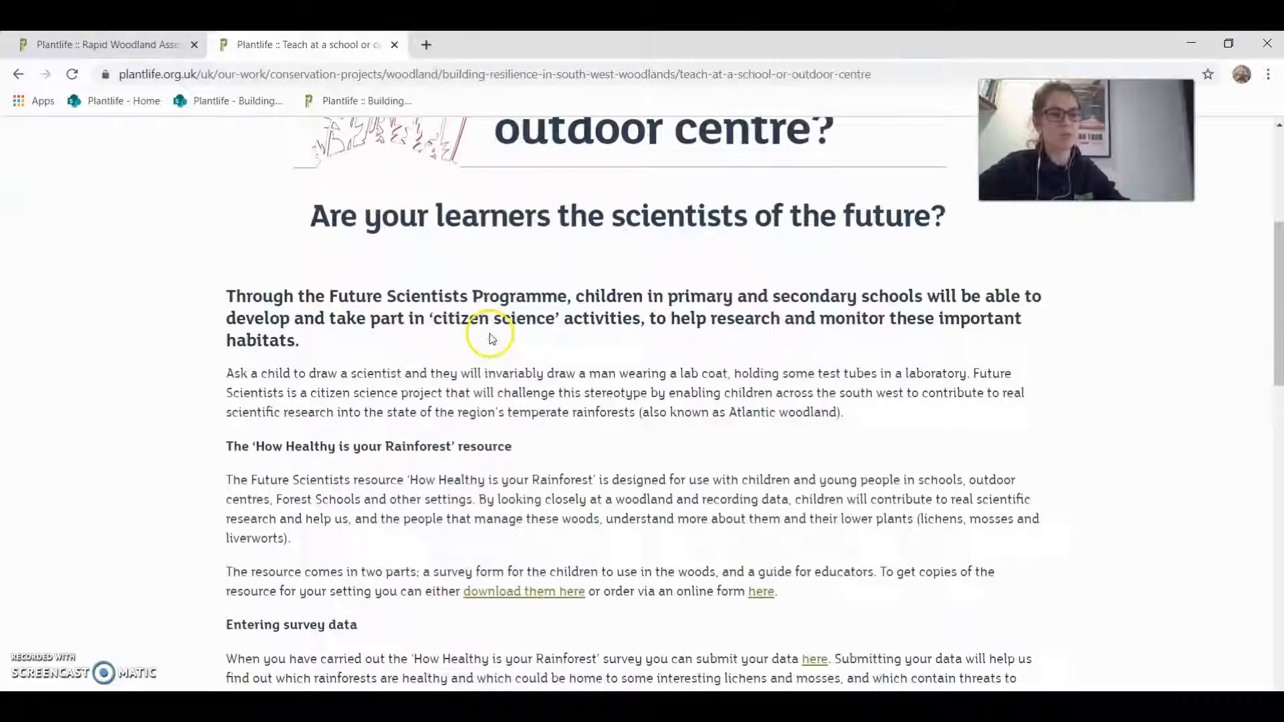
scroll(488, 340, down, 2)
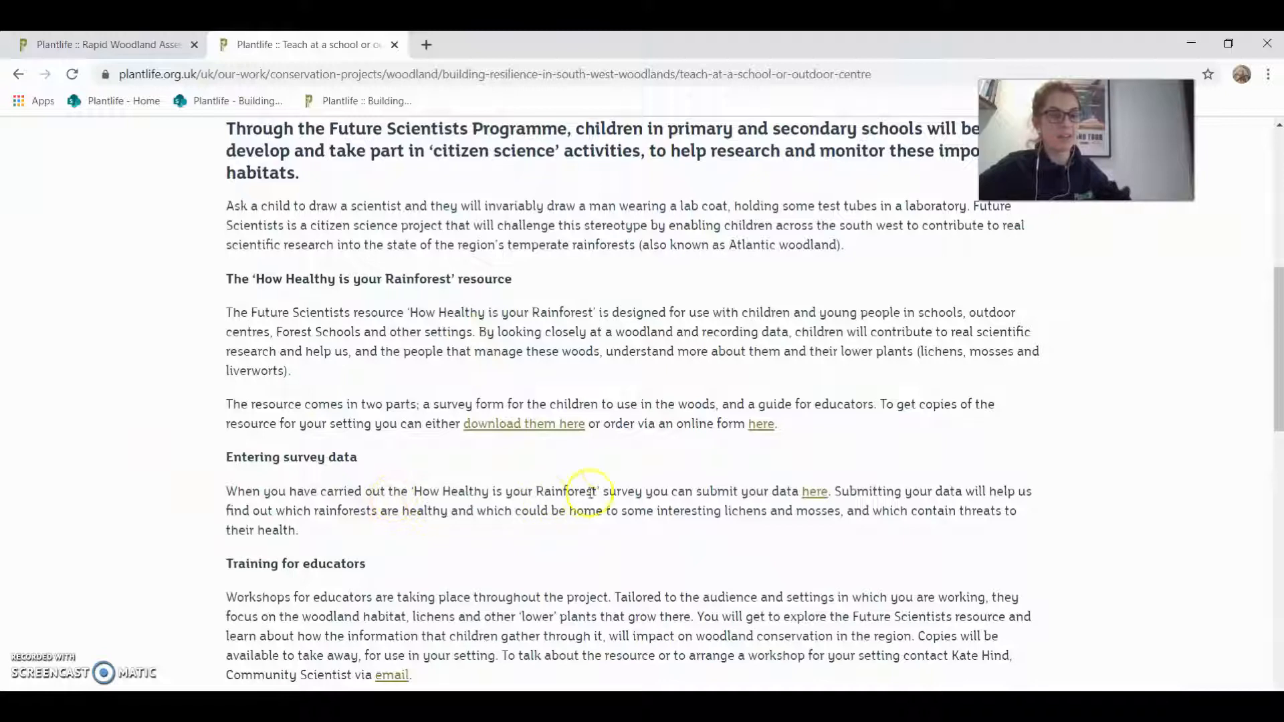
click(820, 495)
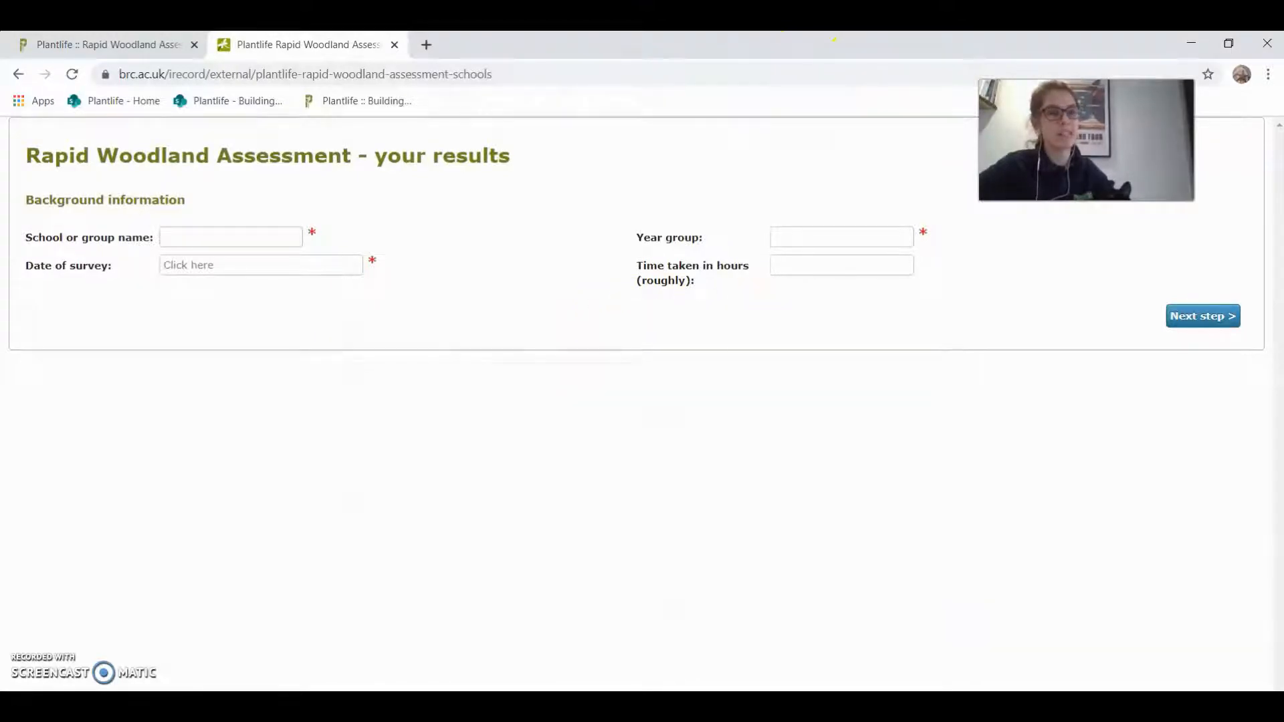
Step: Complete the background information with the group name, survey date 16/02/2021, year group 5 and 1 hour taken, and continue to the woodland page
click(231, 233)
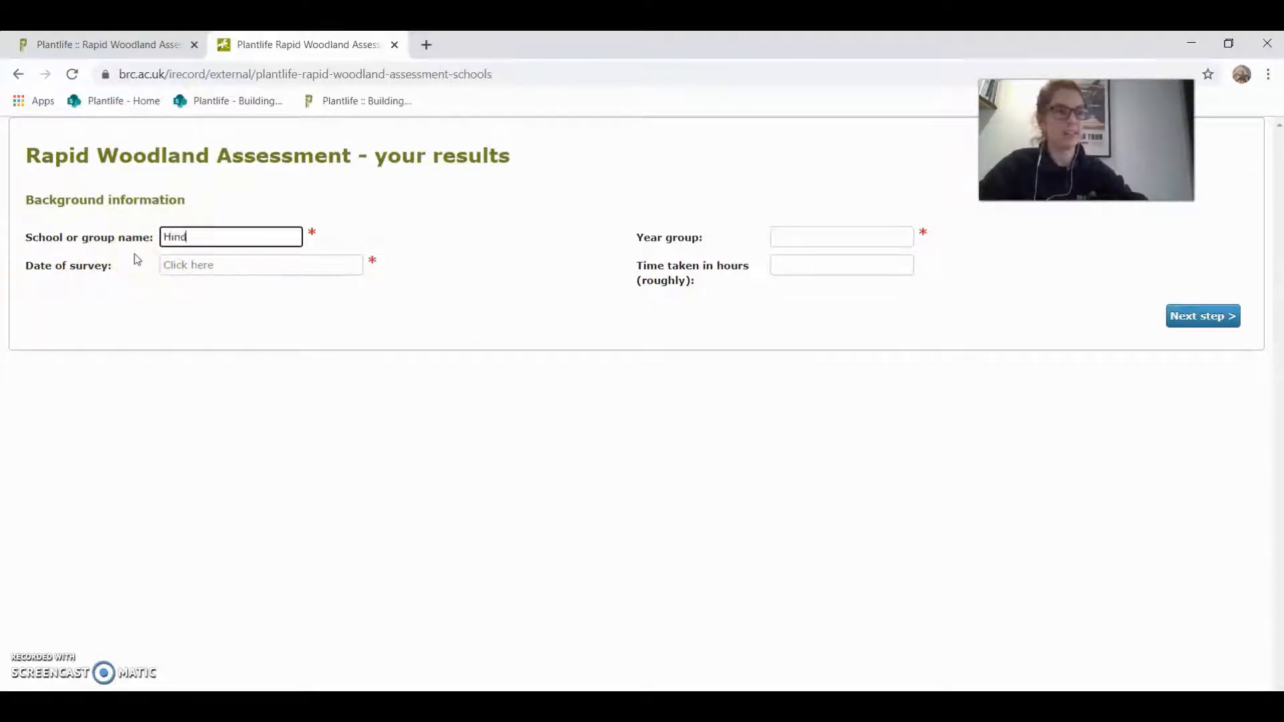
click(228, 265)
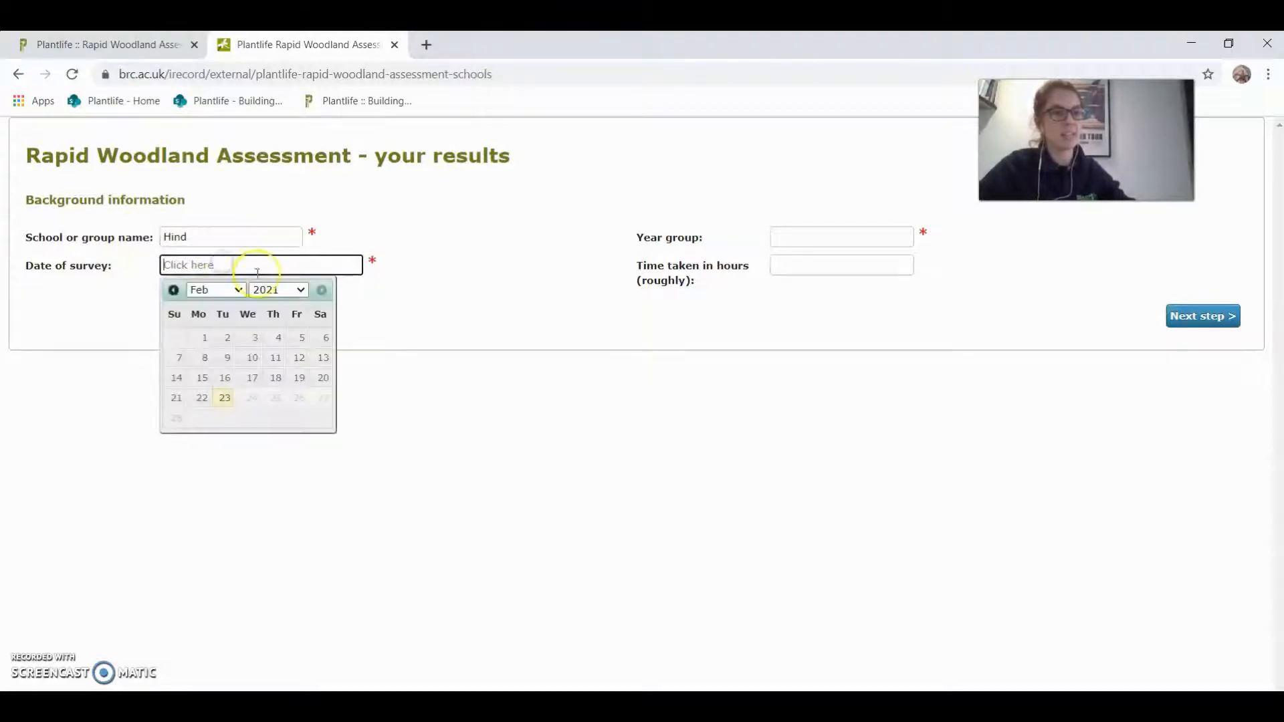
click(225, 379)
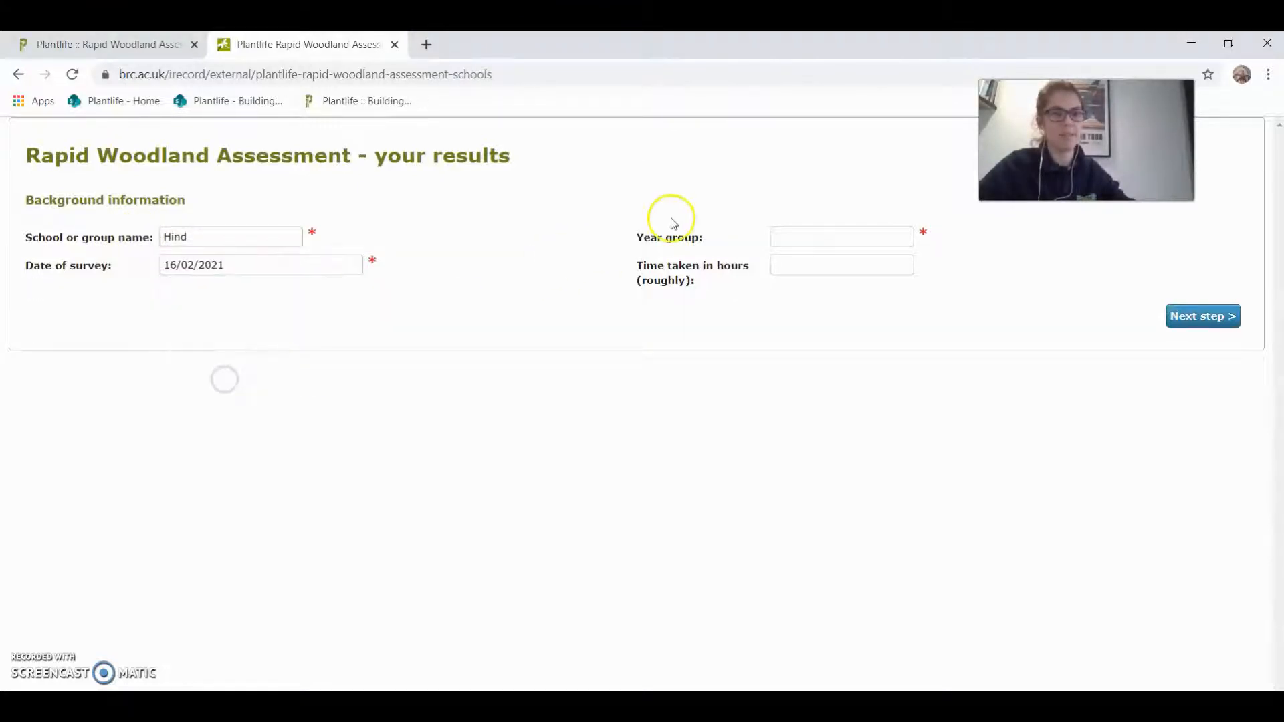
click(786, 235)
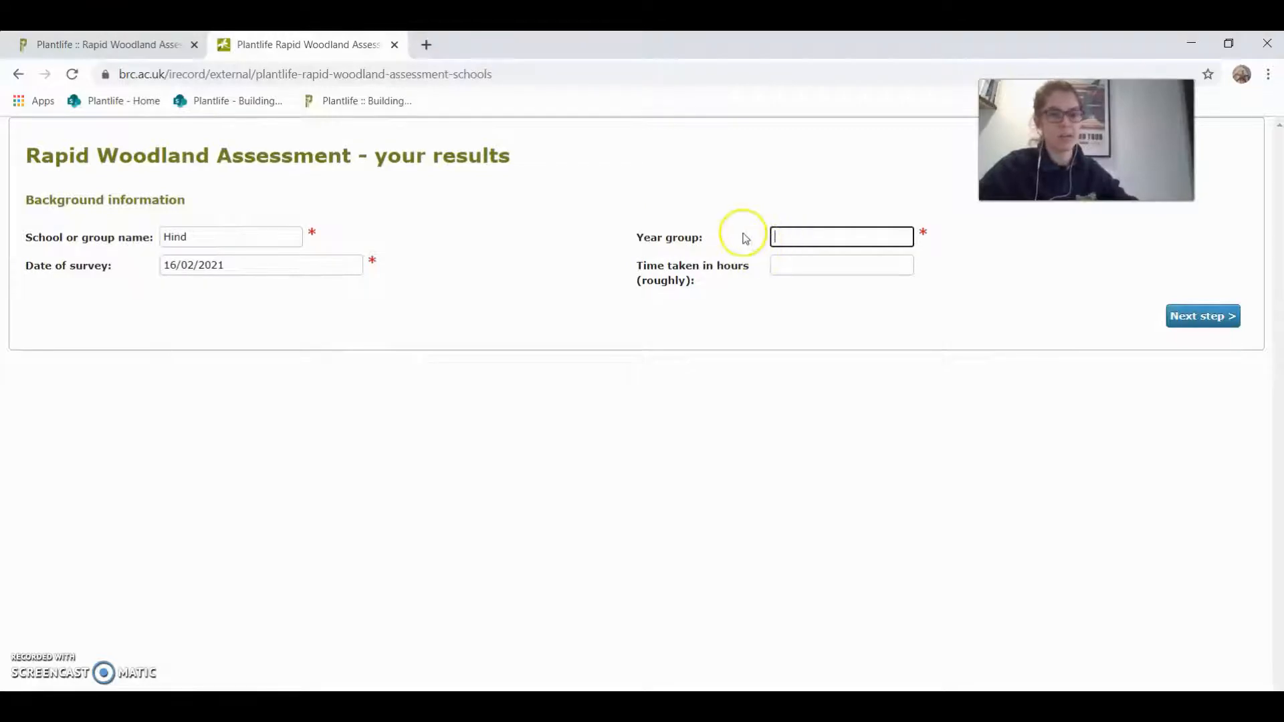
text(5)
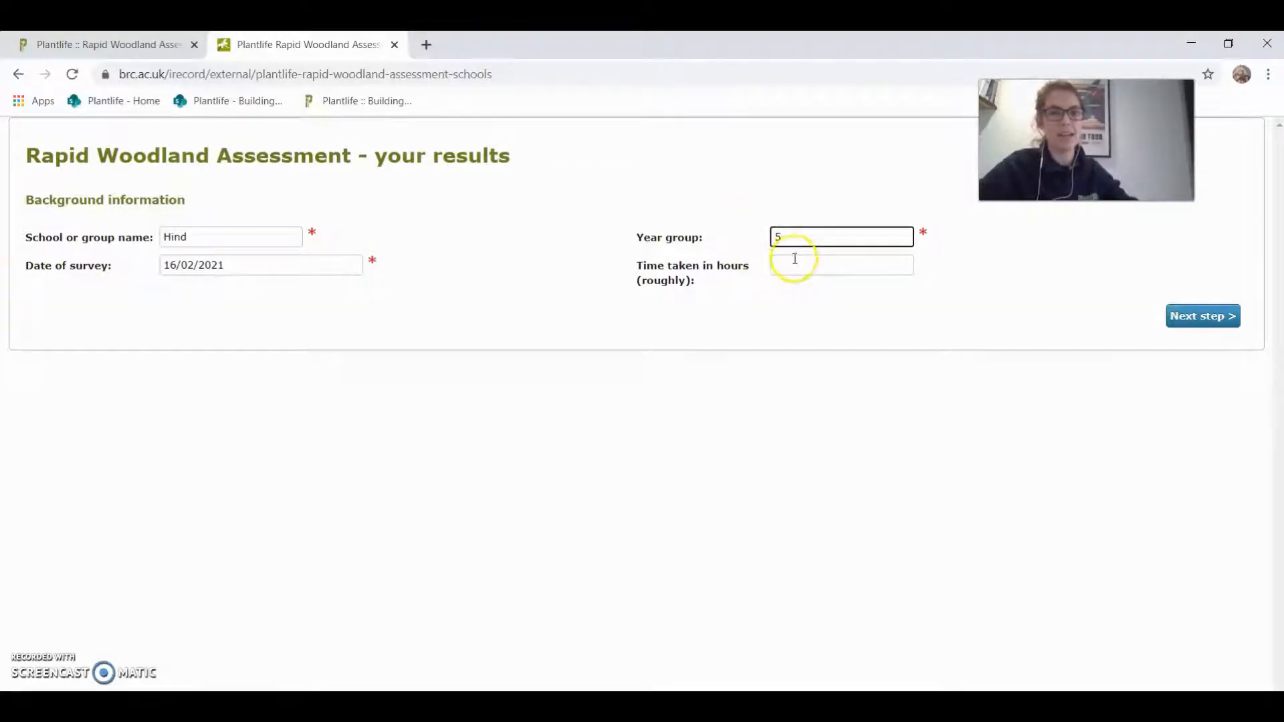
click(794, 270)
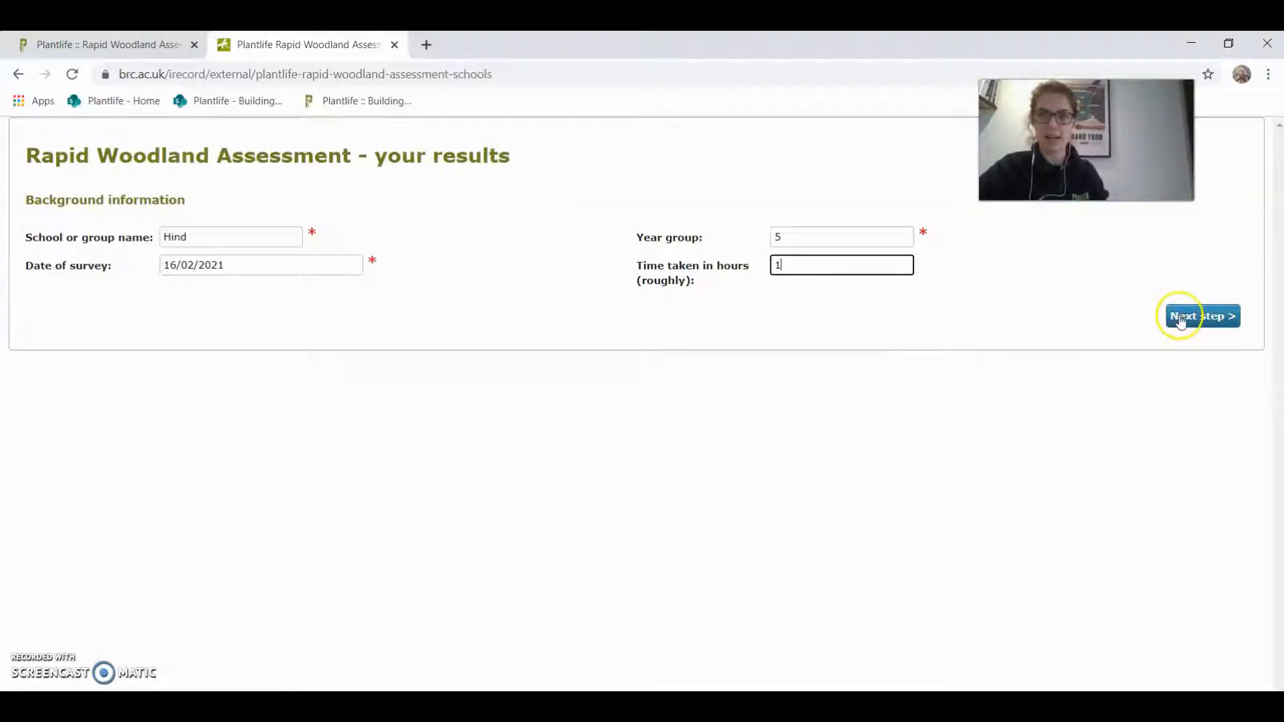
click(1216, 322)
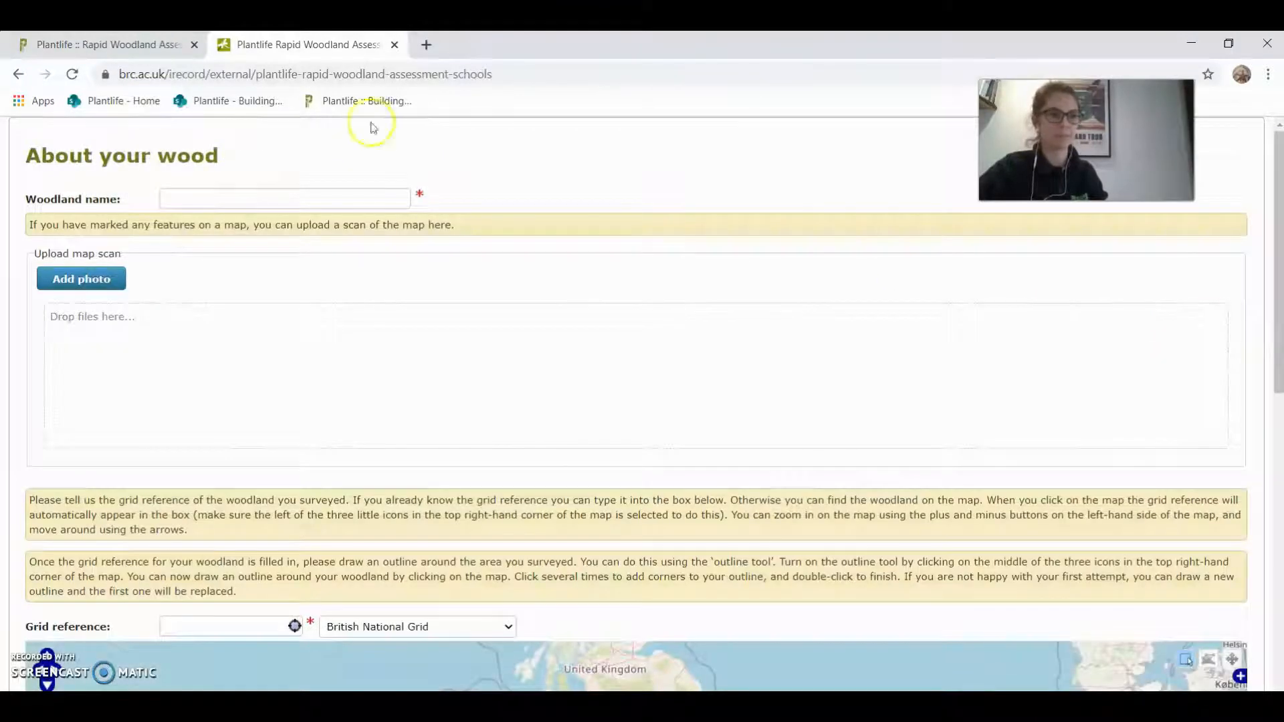
Step: Enter Hisley wood as the woodland name and mark Hisley Wood near Lustleigh on the map to fill in grid reference SX780800
click(196, 202)
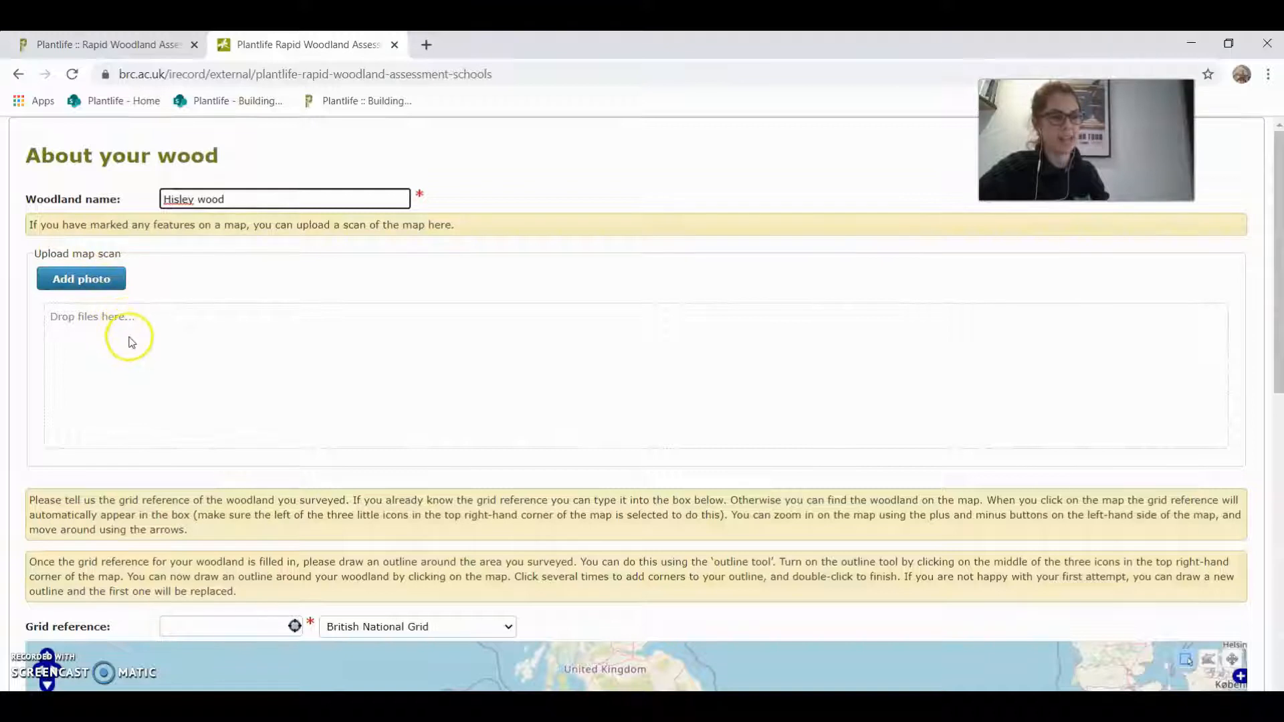
scroll(134, 333, down, 6)
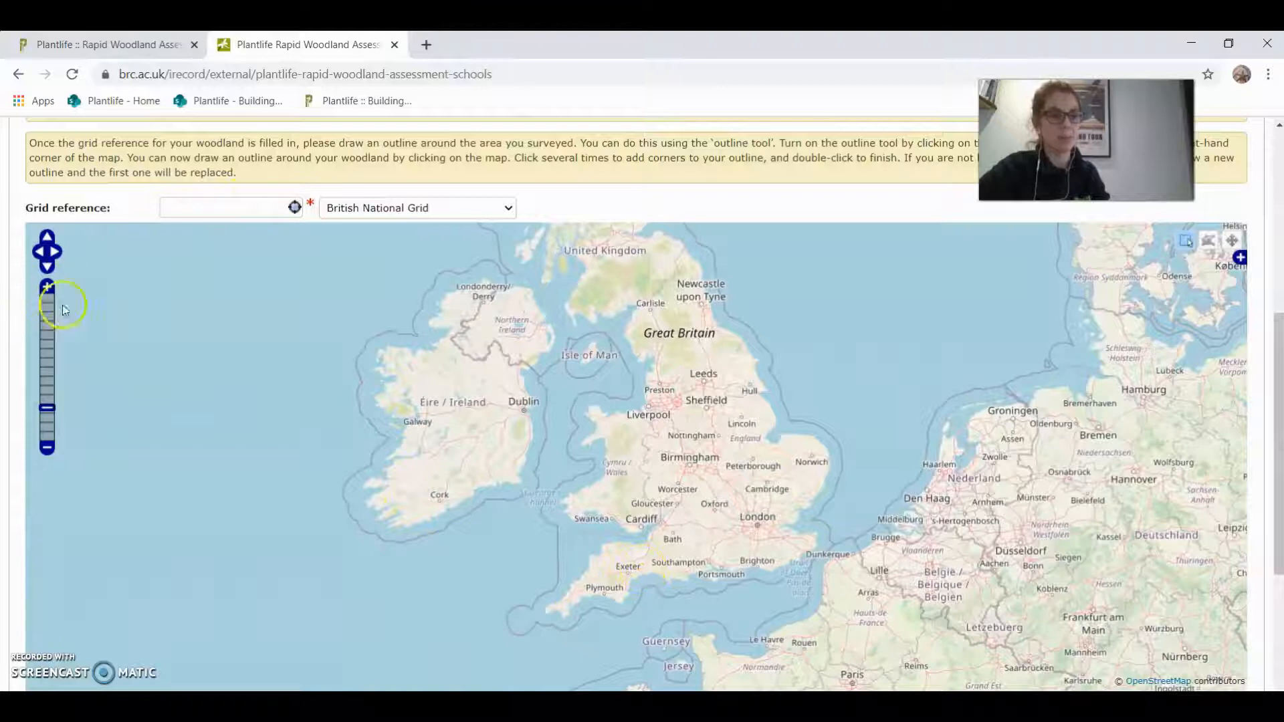
drag(367, 505, 516, 455)
click(47, 288)
click(50, 289)
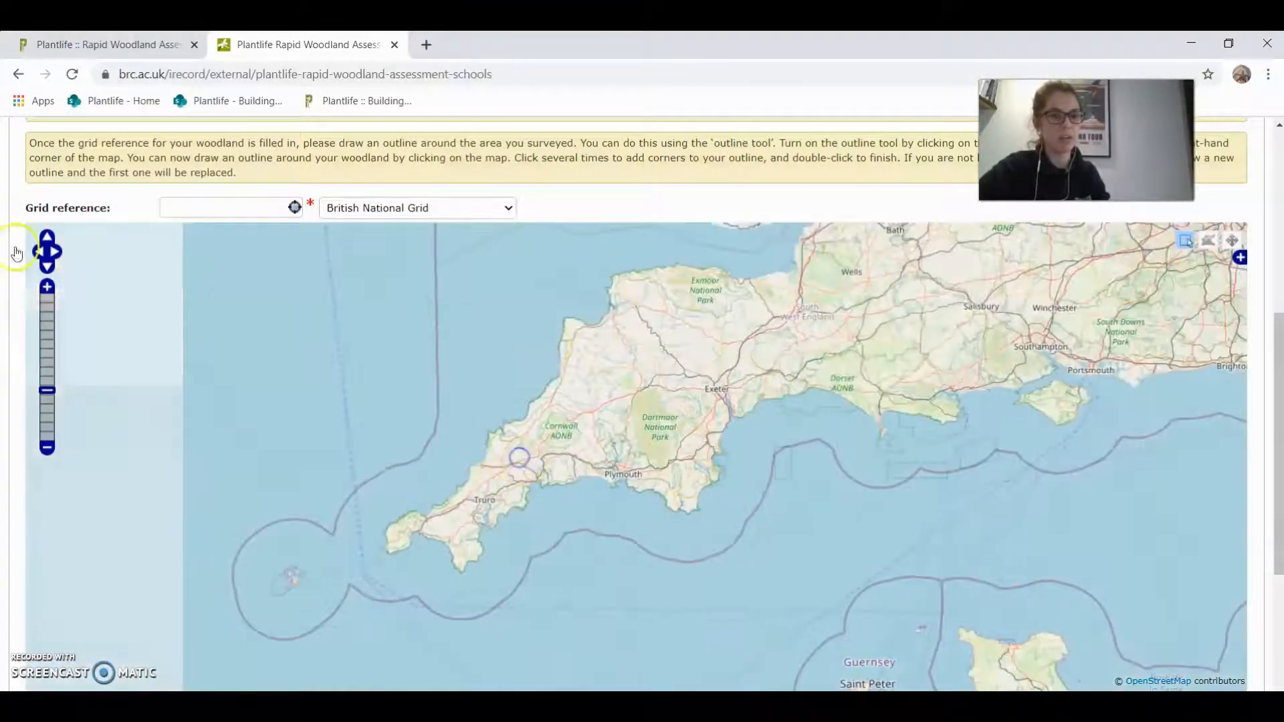
click(47, 286)
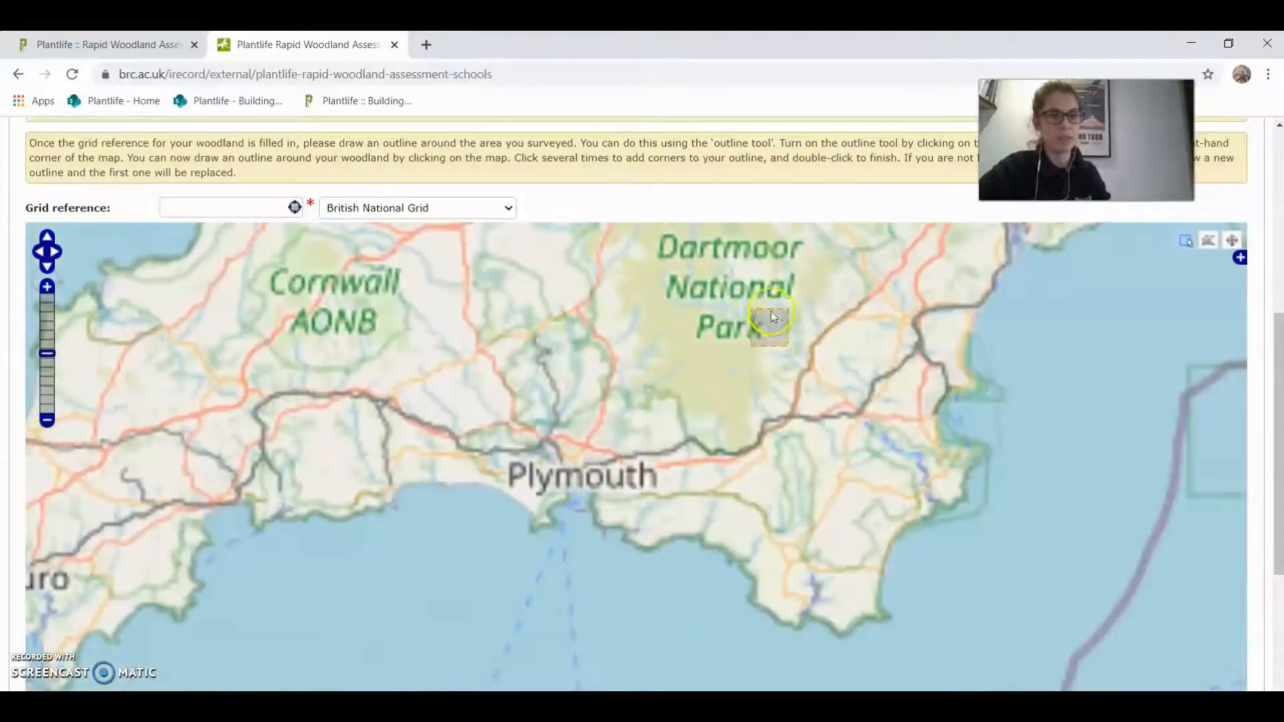
drag(772, 325, 567, 402)
drag(692, 270, 509, 496)
drag(744, 291, 410, 492)
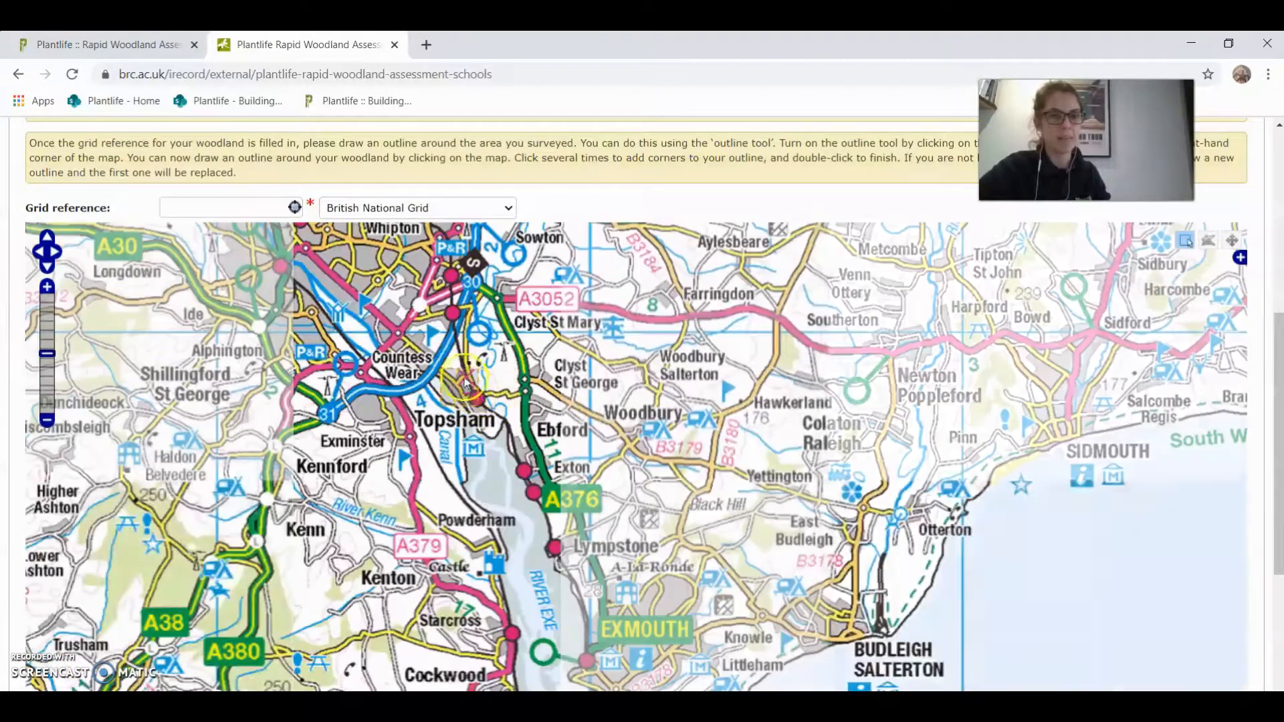
drag(466, 383, 899, 390)
drag(416, 503, 716, 326)
drag(402, 535, 617, 487)
scroll(13, 247, up, 1)
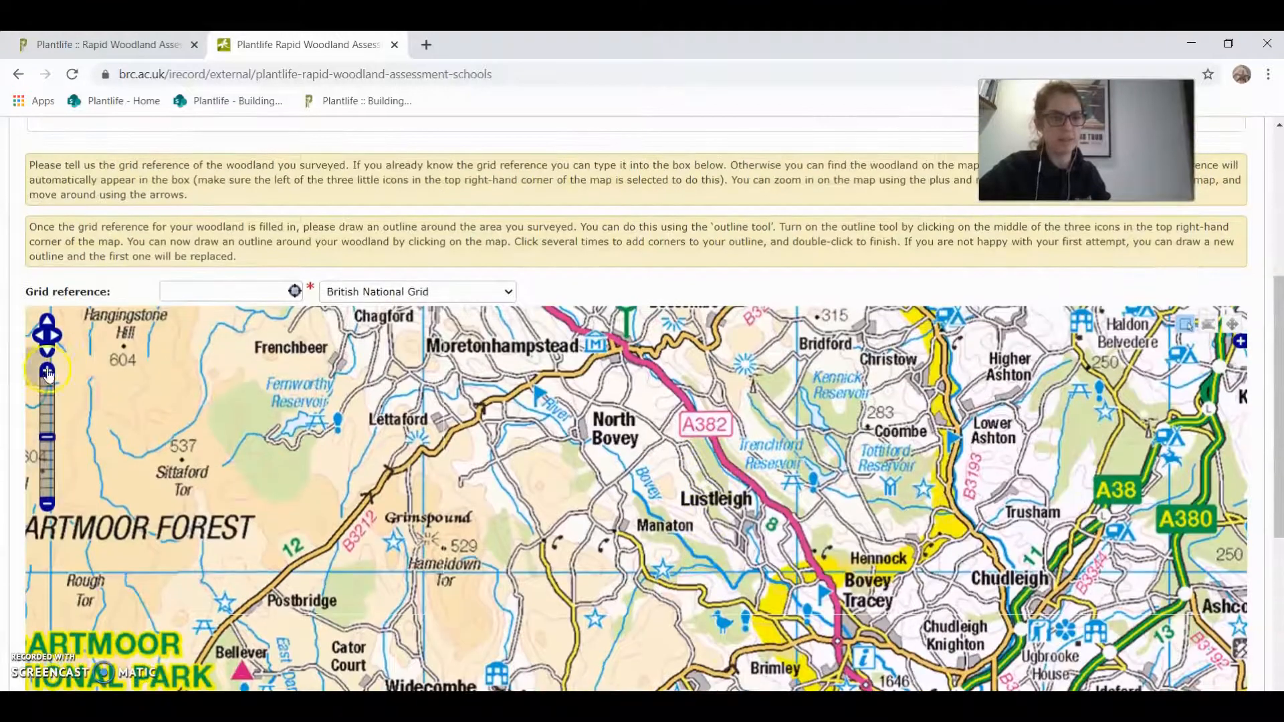
click(45, 370)
drag(667, 515, 599, 456)
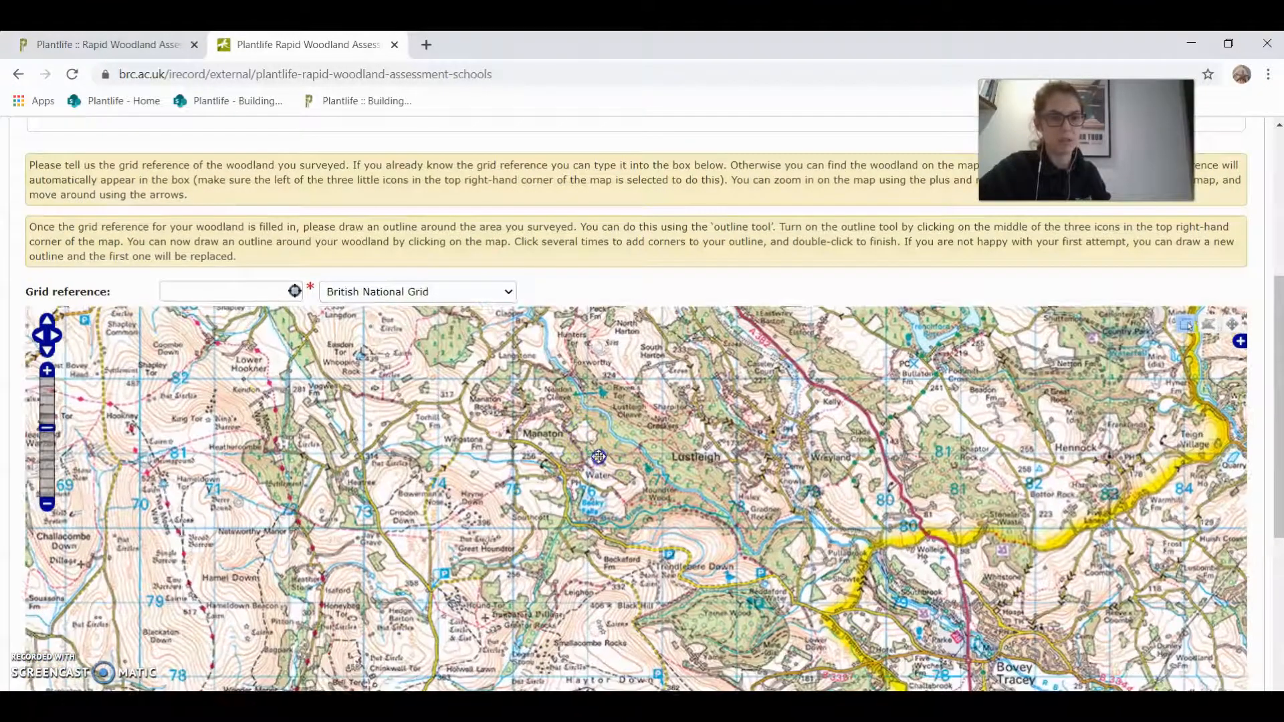
click(47, 375)
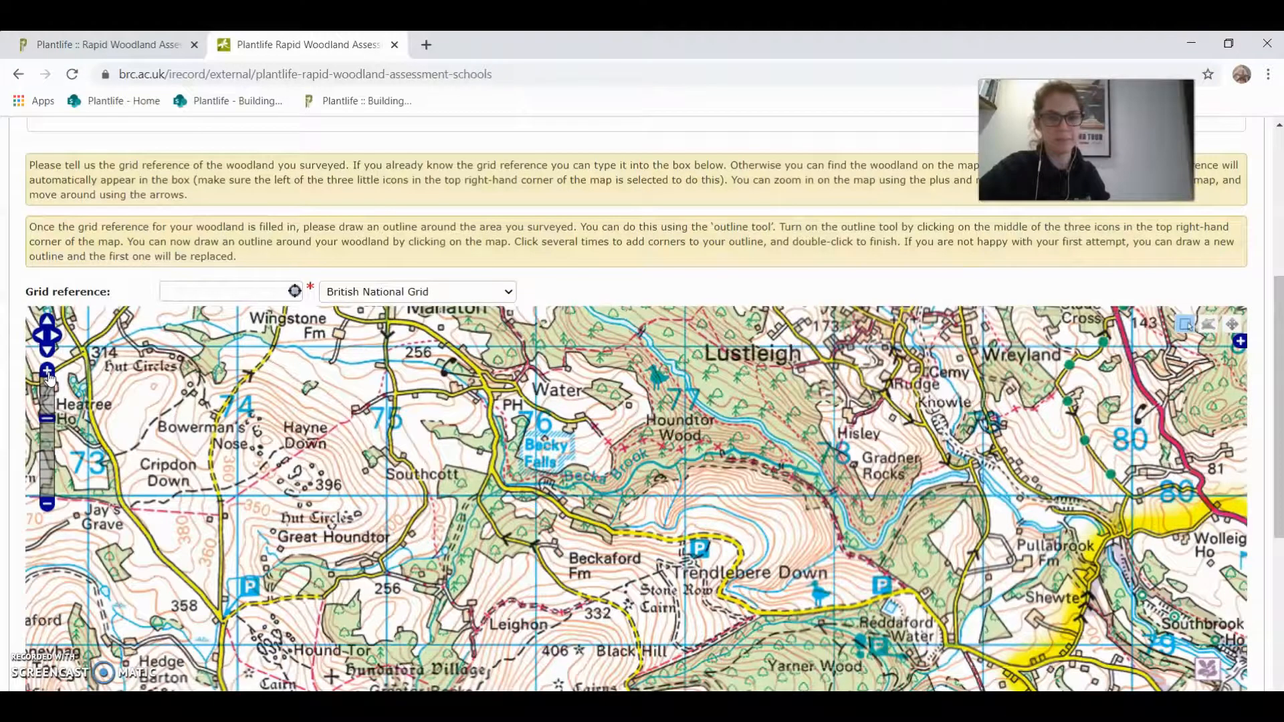
click(47, 370)
drag(803, 545, 427, 580)
click(505, 492)
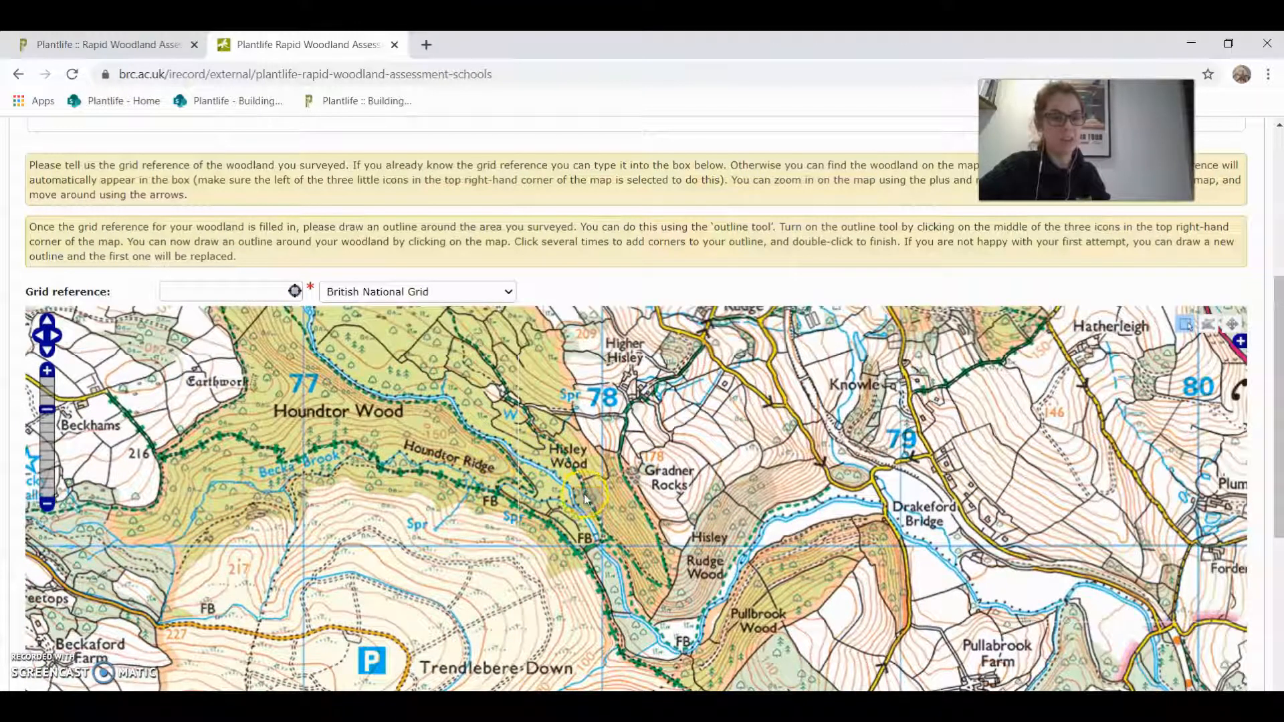
click(615, 528)
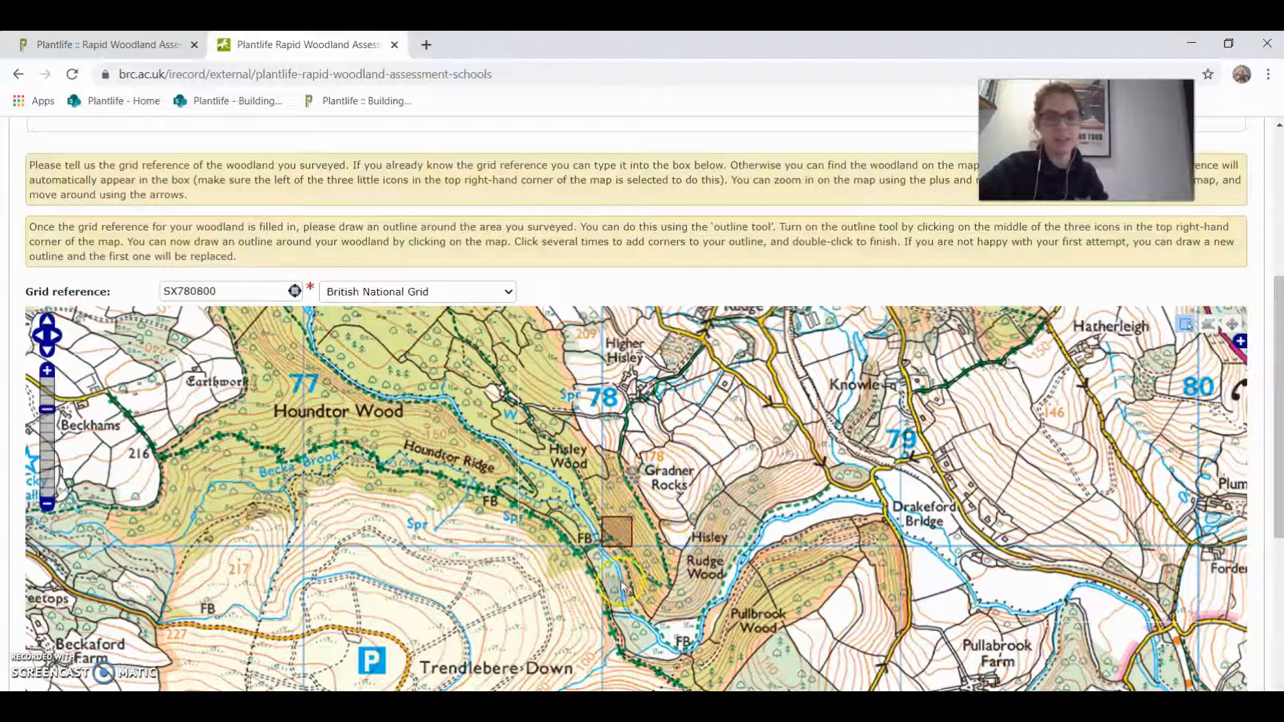
Step: Draw a closed outline on the map around the surveyed area of Hisley Wood, enclosing the marked grid square
click(1213, 325)
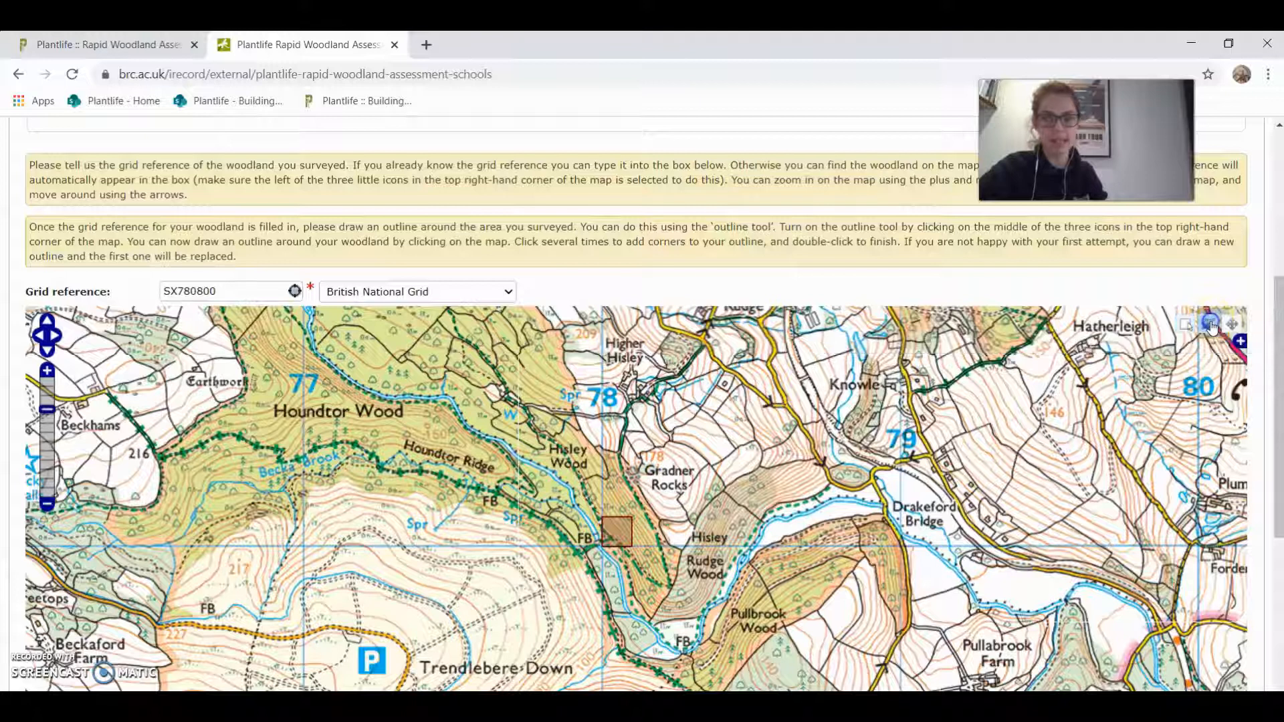
click(596, 521)
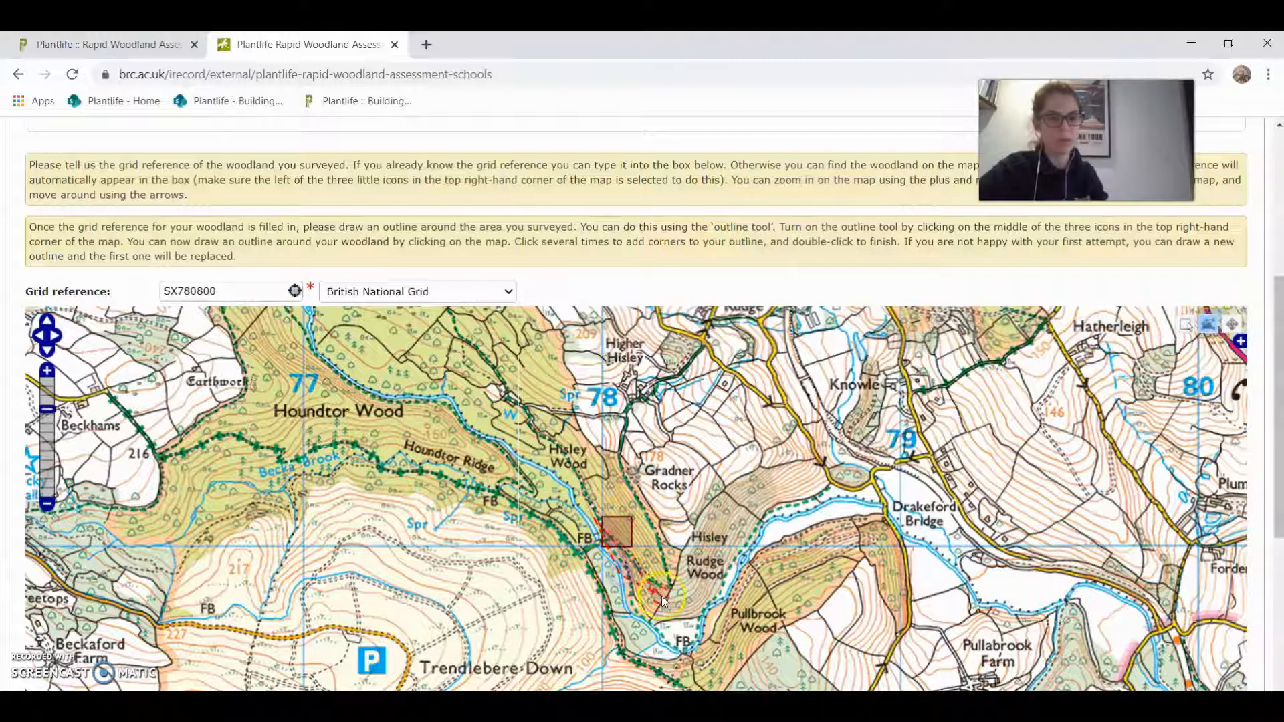
click(684, 599)
click(665, 525)
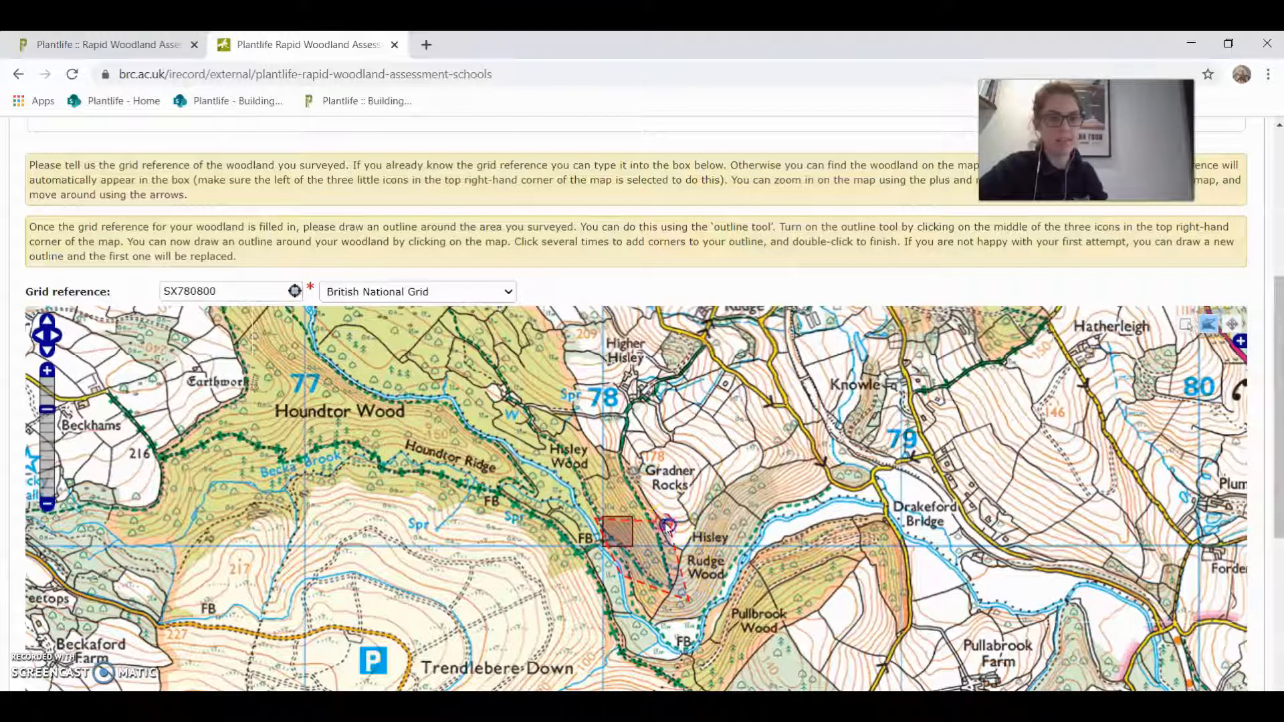
click(631, 473)
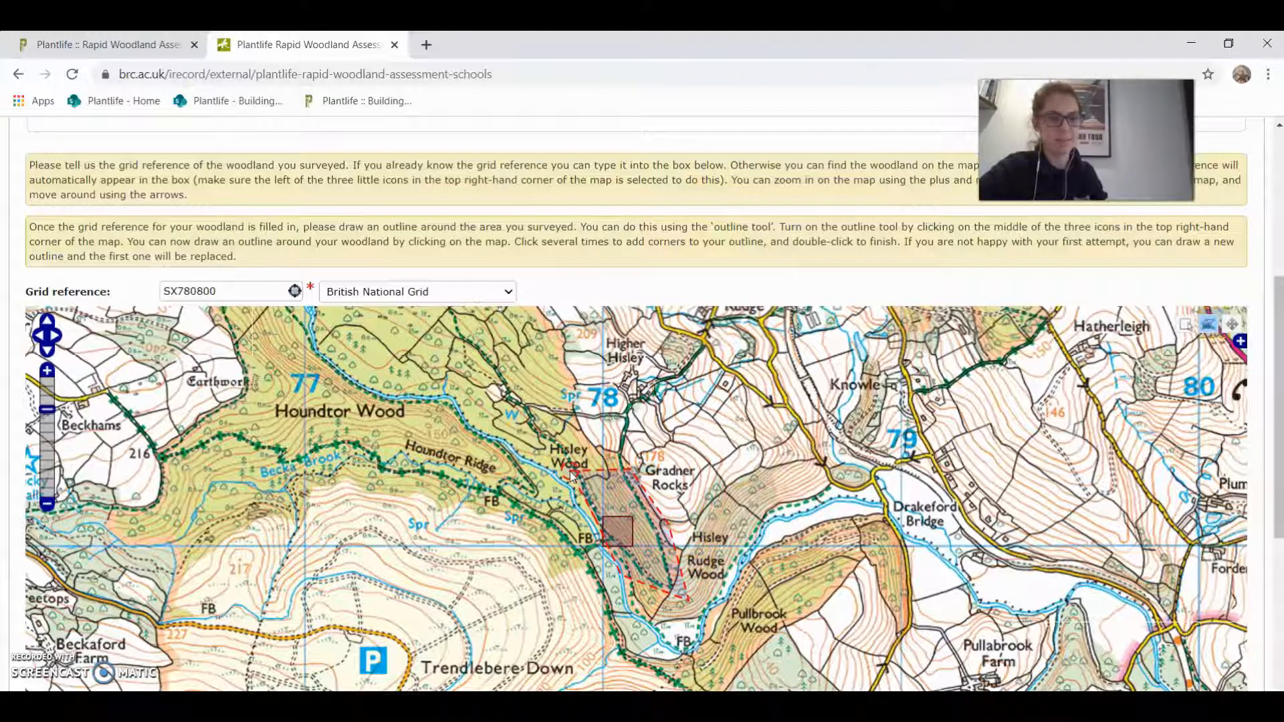
double_click(572, 477)
Step: Set the slope to gentle and the aspect to N, and continue to the page about the trees
click(1279, 496)
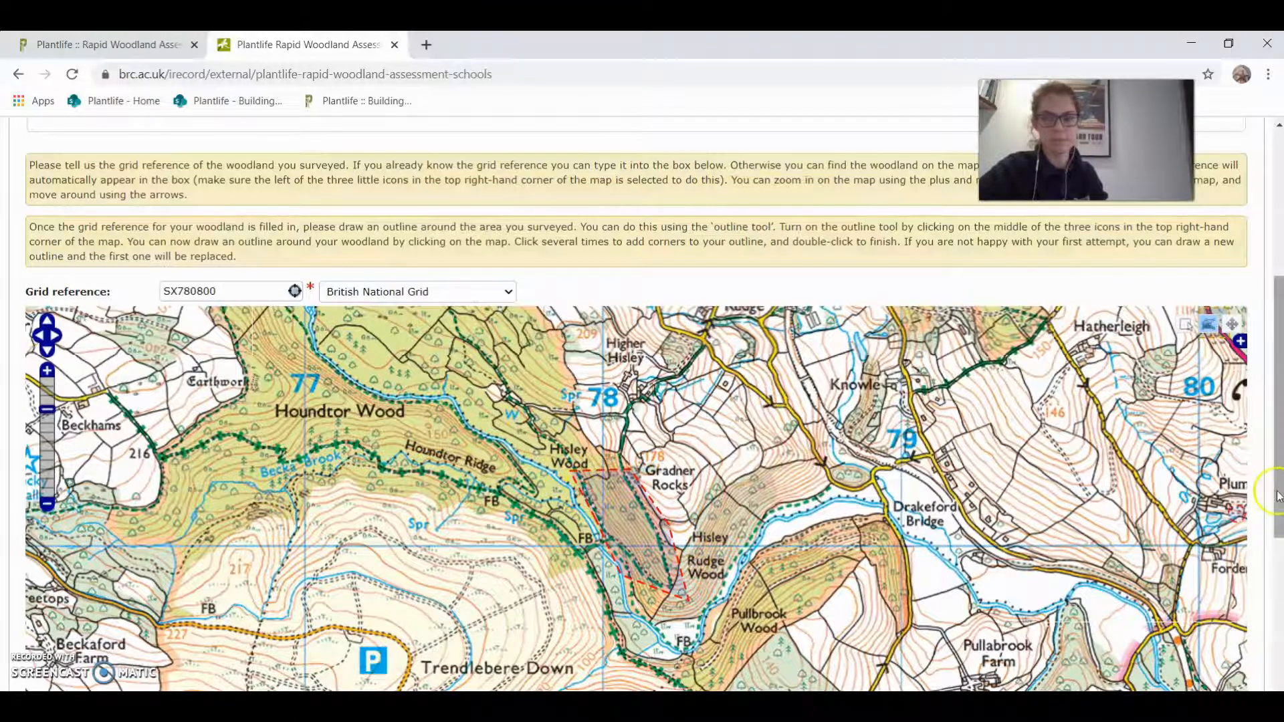
drag(1279, 497, 1279, 595)
drag(1264, 636, 1263, 666)
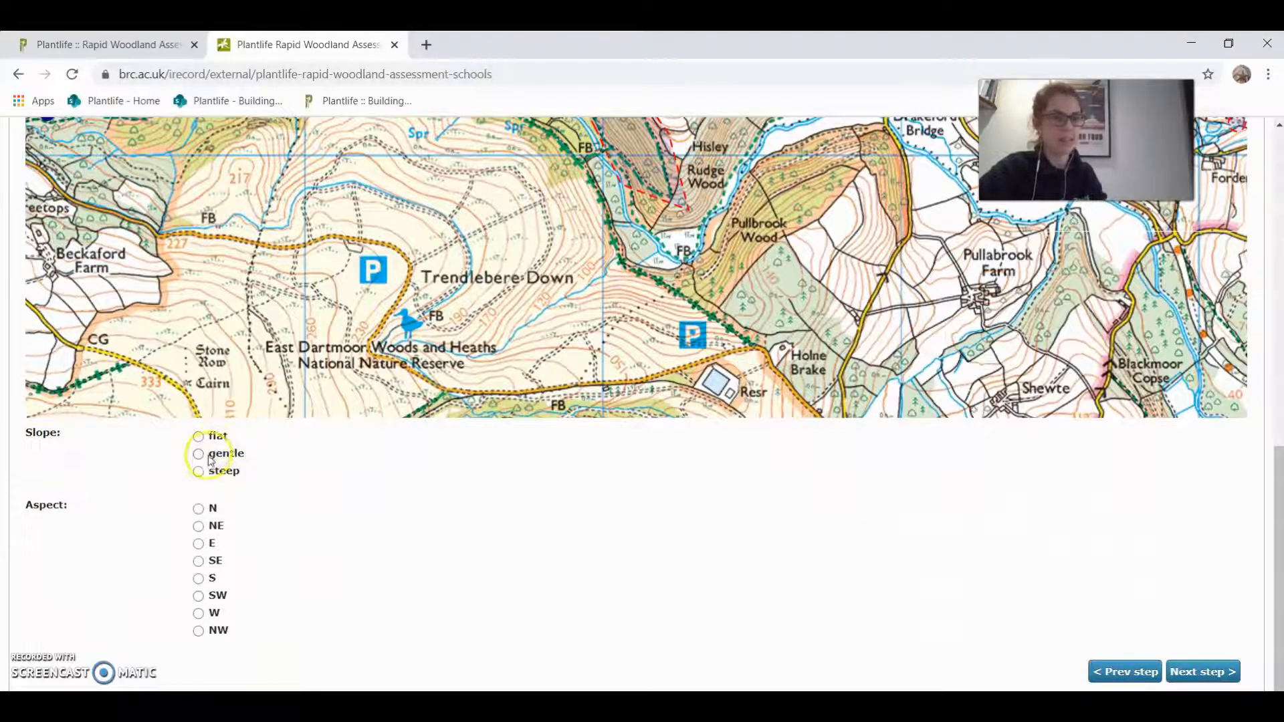
click(205, 513)
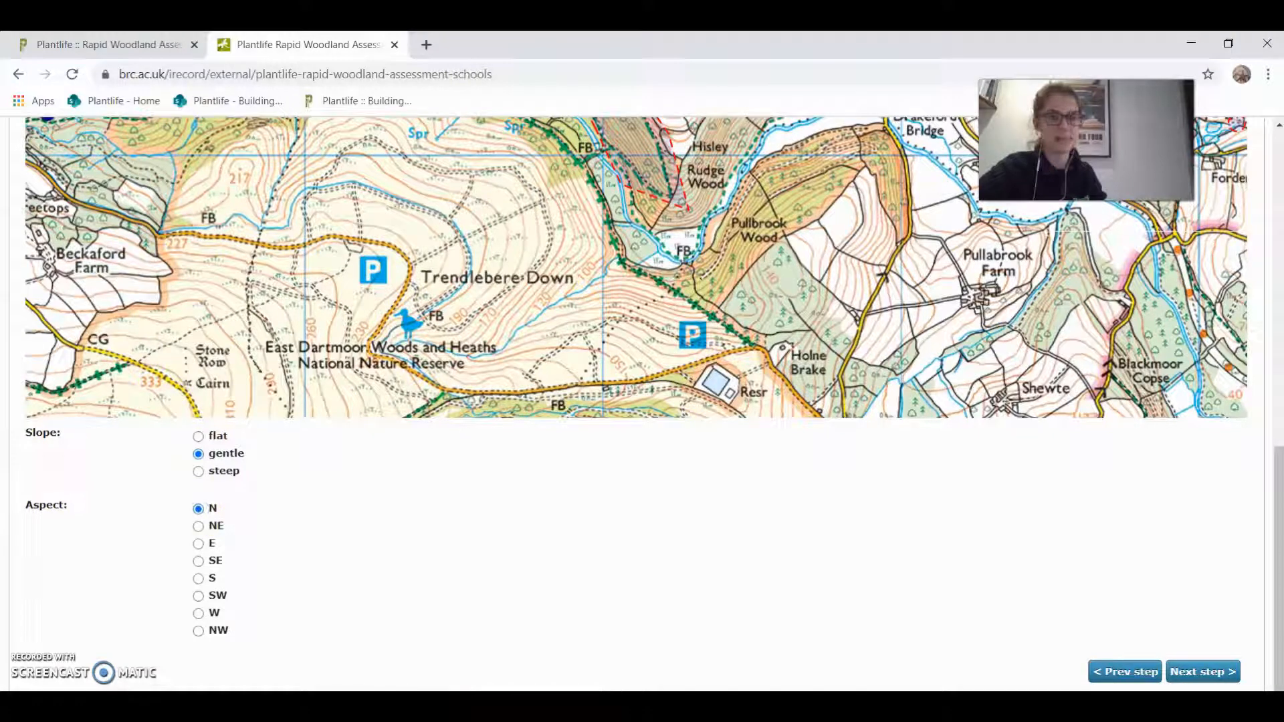
click(1200, 675)
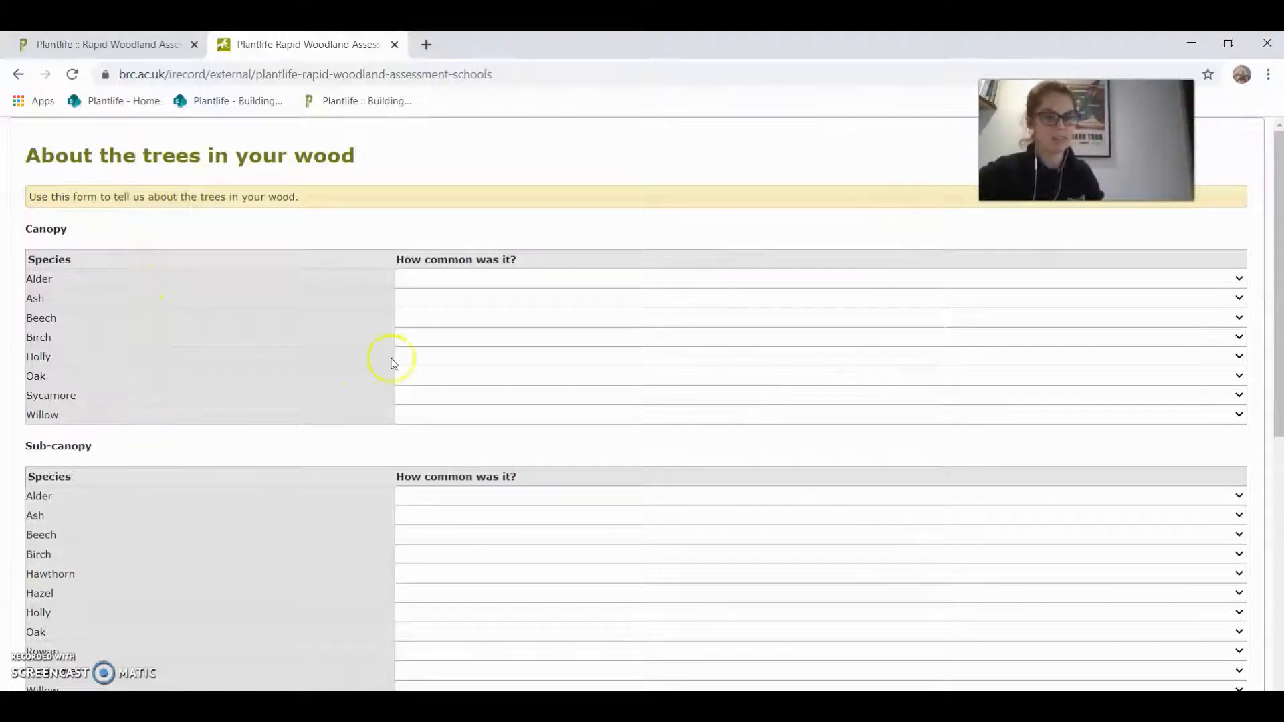
Step: In the canopy table, set Alder to Quite common, Ash to Very common, and both Beech and Birch to None
click(546, 280)
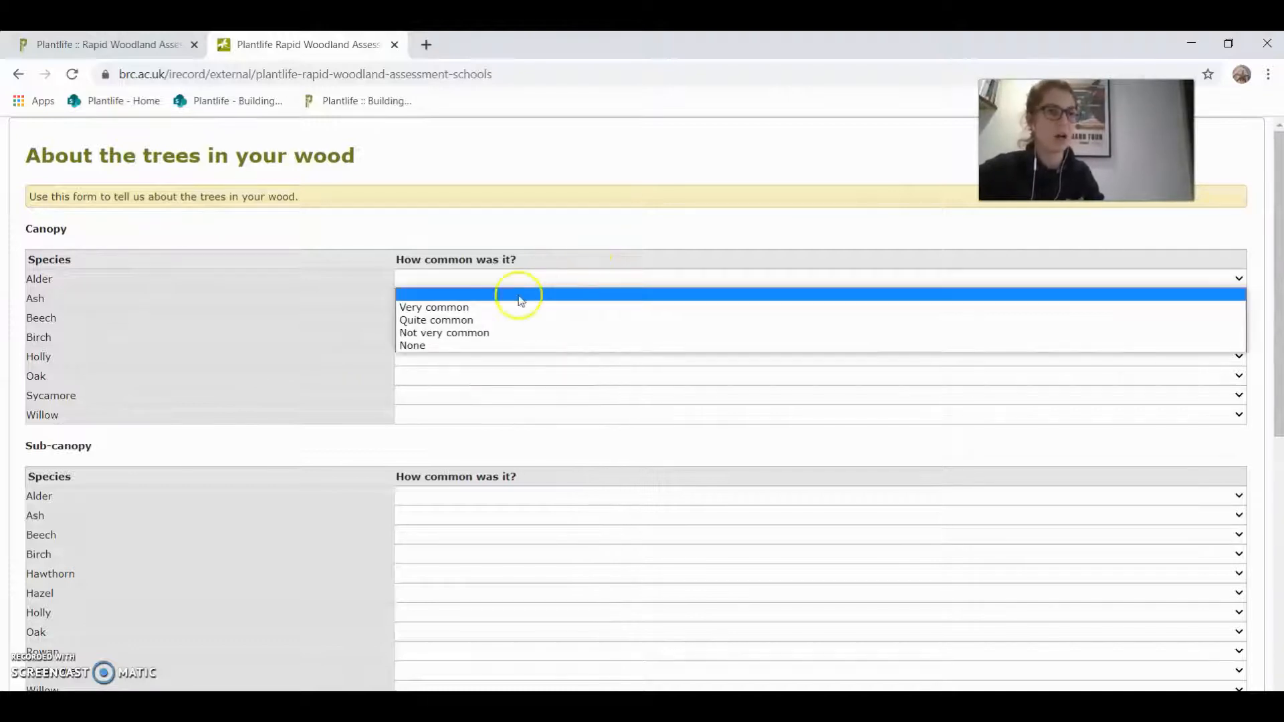
click(525, 320)
click(529, 301)
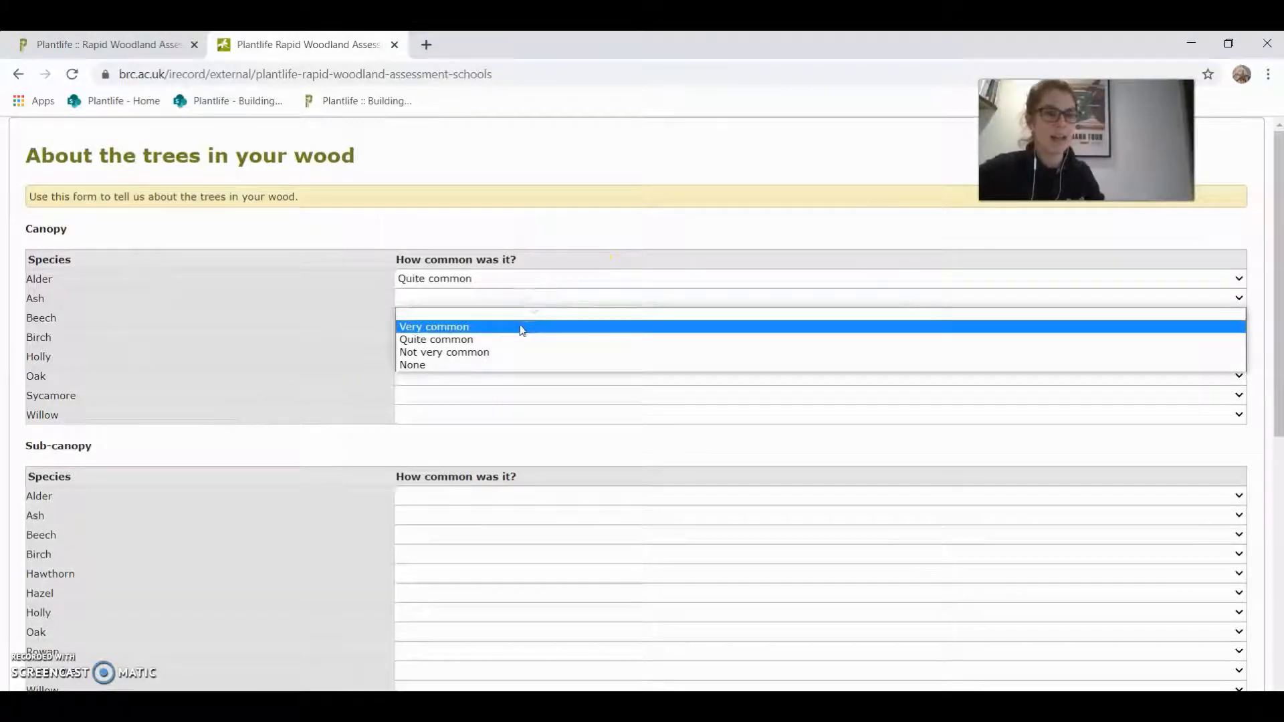
click(522, 328)
click(510, 317)
click(501, 382)
click(493, 338)
click(493, 400)
Step: Complete the canopy table with Holly as Very common, Oak as Not very common, and Sycamore and Willow as None
click(493, 355)
click(483, 385)
click(488, 375)
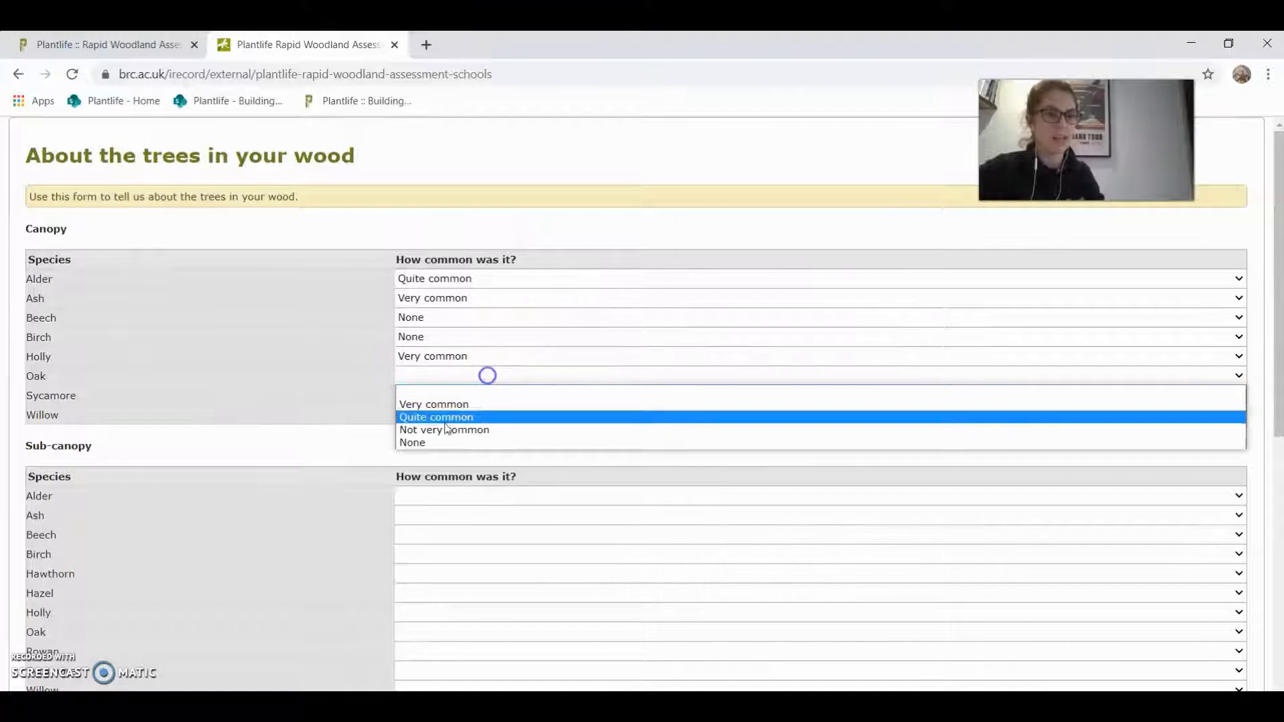
click(434, 432)
click(434, 399)
click(431, 460)
click(442, 415)
click(430, 480)
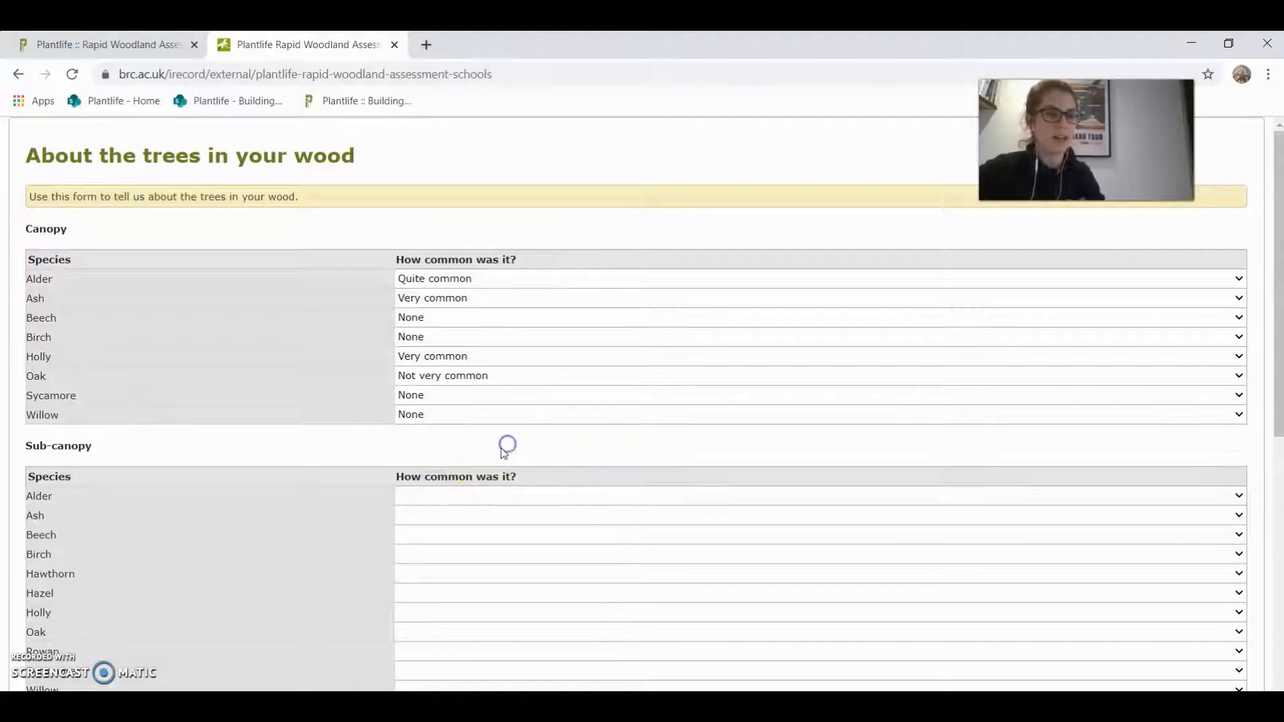
Step: In the sub-canopy table, set Alder to Very common, Ash and Beech to None, and Birch to Not very common
scroll(505, 453, down, 3)
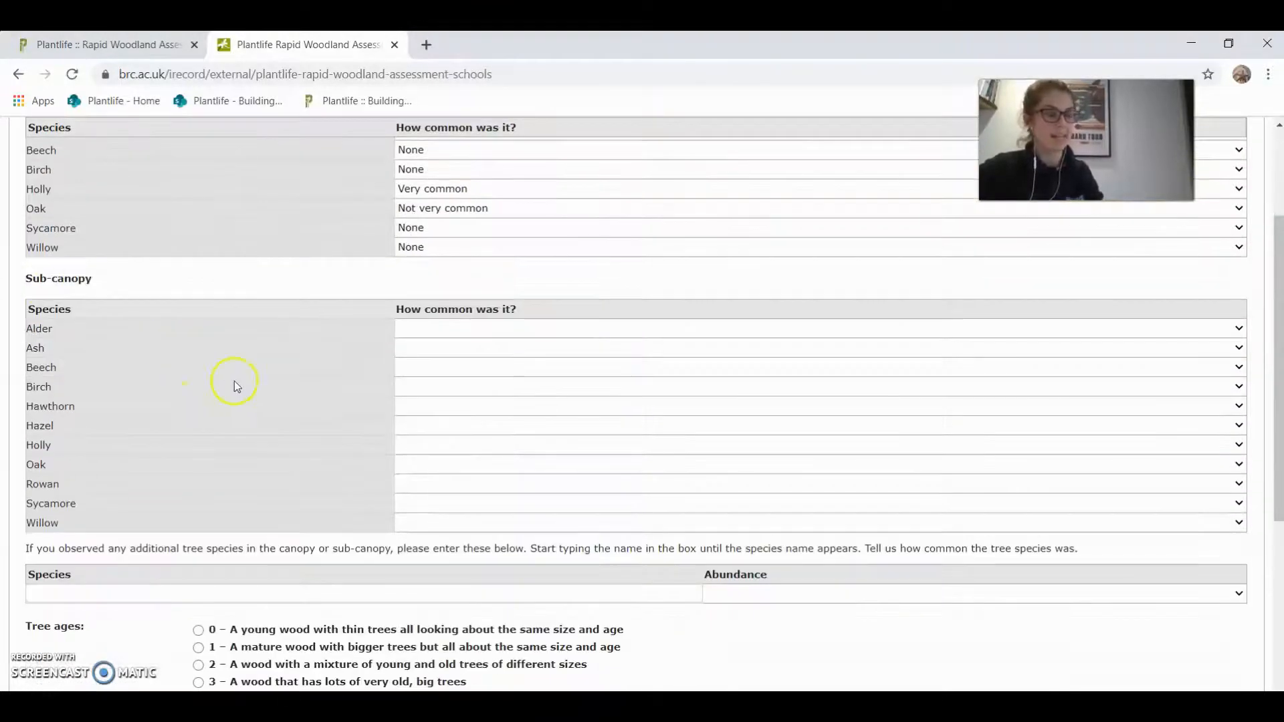
click(430, 328)
click(425, 355)
click(411, 347)
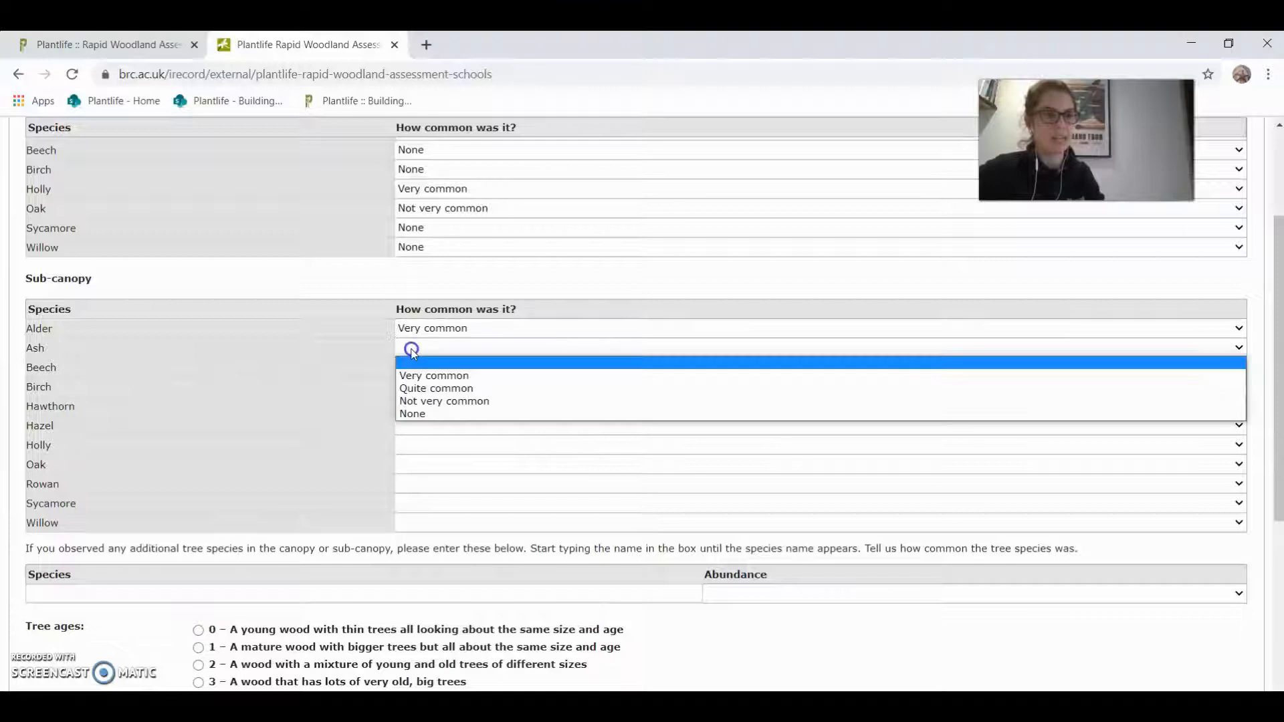
click(411, 413)
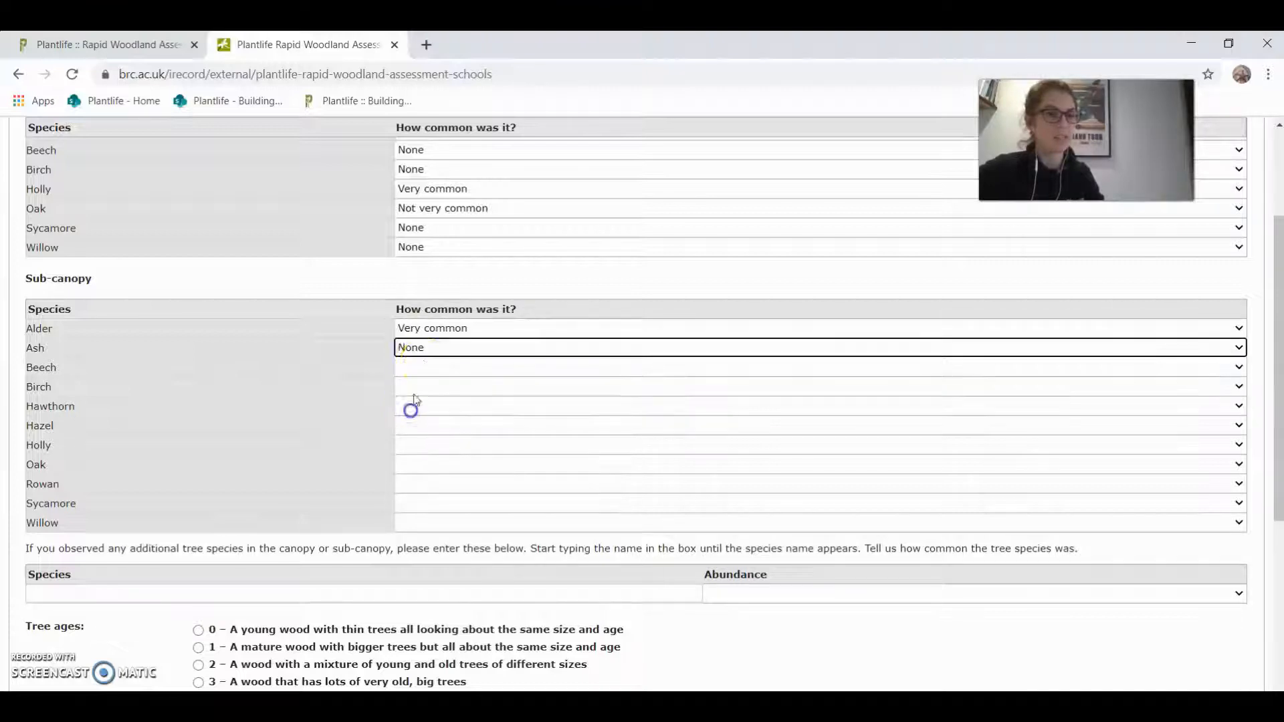
click(422, 368)
click(410, 433)
click(420, 387)
click(512, 438)
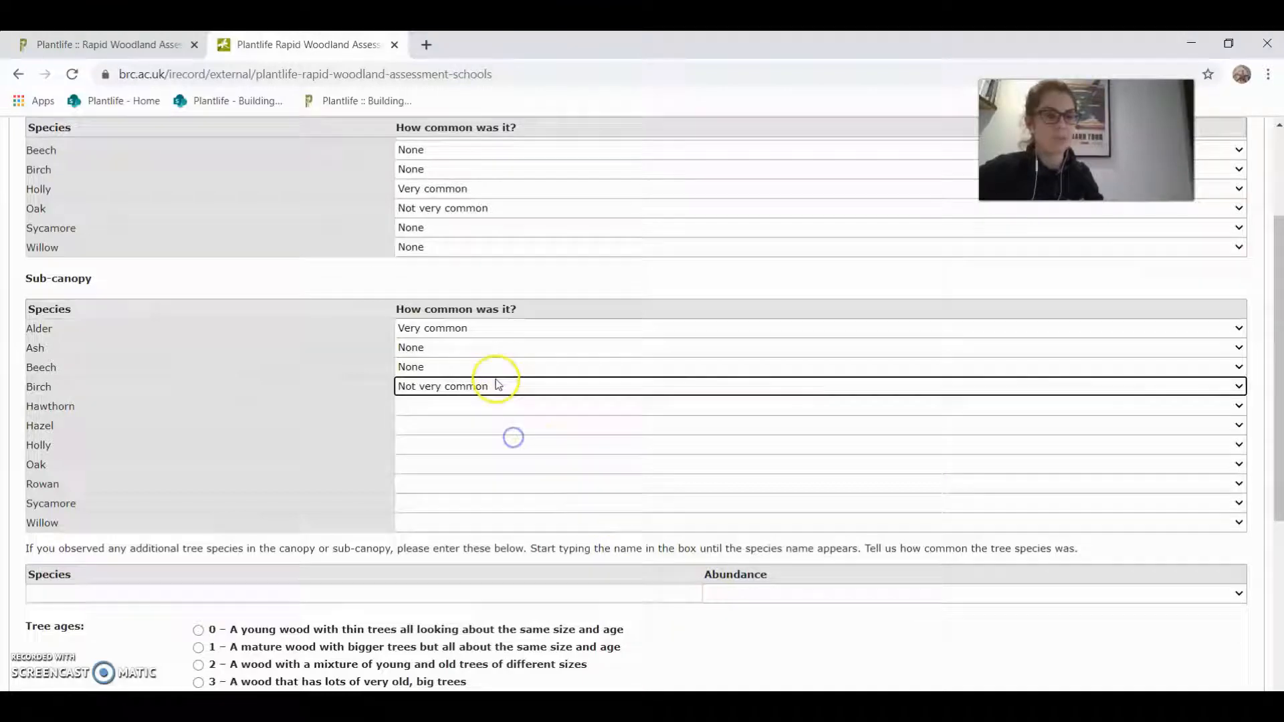
Step: Set sub-canopy Hawthorn to Very common, Hazel to Quite common, Holly to Not very common and Oak to Quite common
click(491, 405)
click(488, 434)
click(499, 424)
click(486, 467)
click(488, 444)
click(483, 498)
click(486, 466)
click(484, 530)
click(459, 469)
click(459, 504)
Step: Complete the sub-canopy table with Rowan as Quite common, and Sycamore and Willow as Very common
click(459, 484)
click(463, 521)
click(464, 503)
click(462, 532)
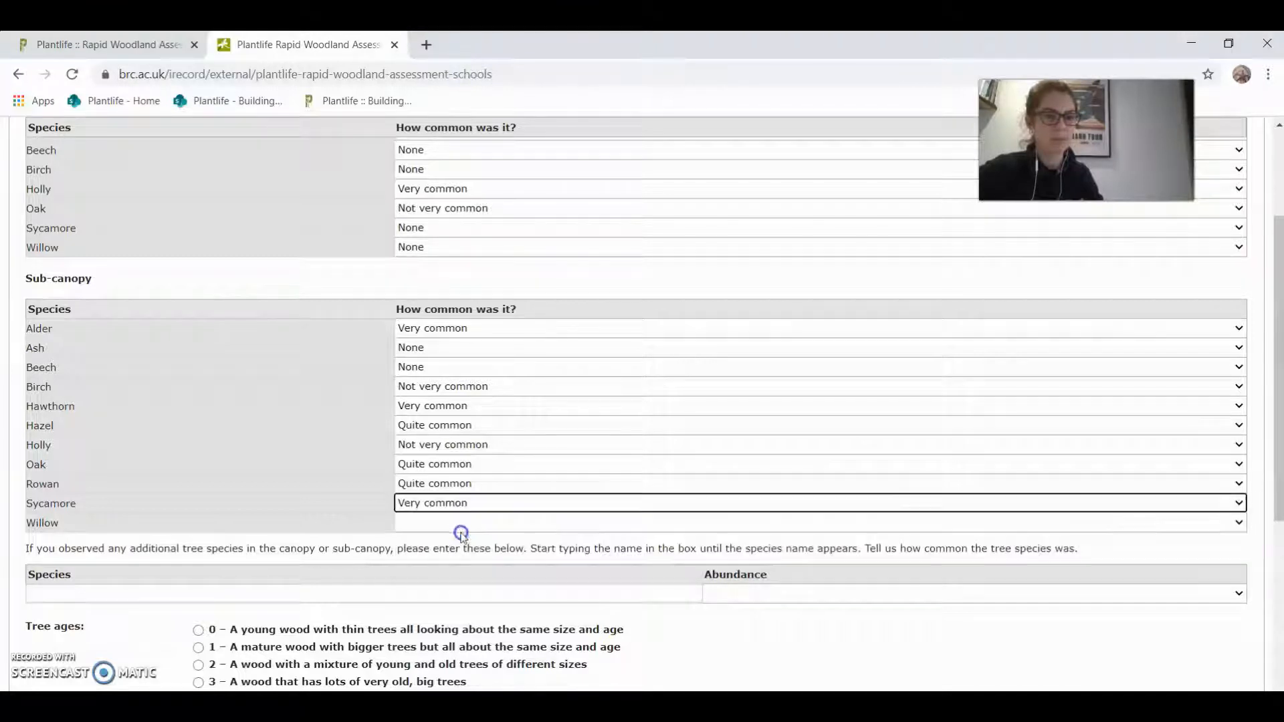
click(461, 527)
click(462, 550)
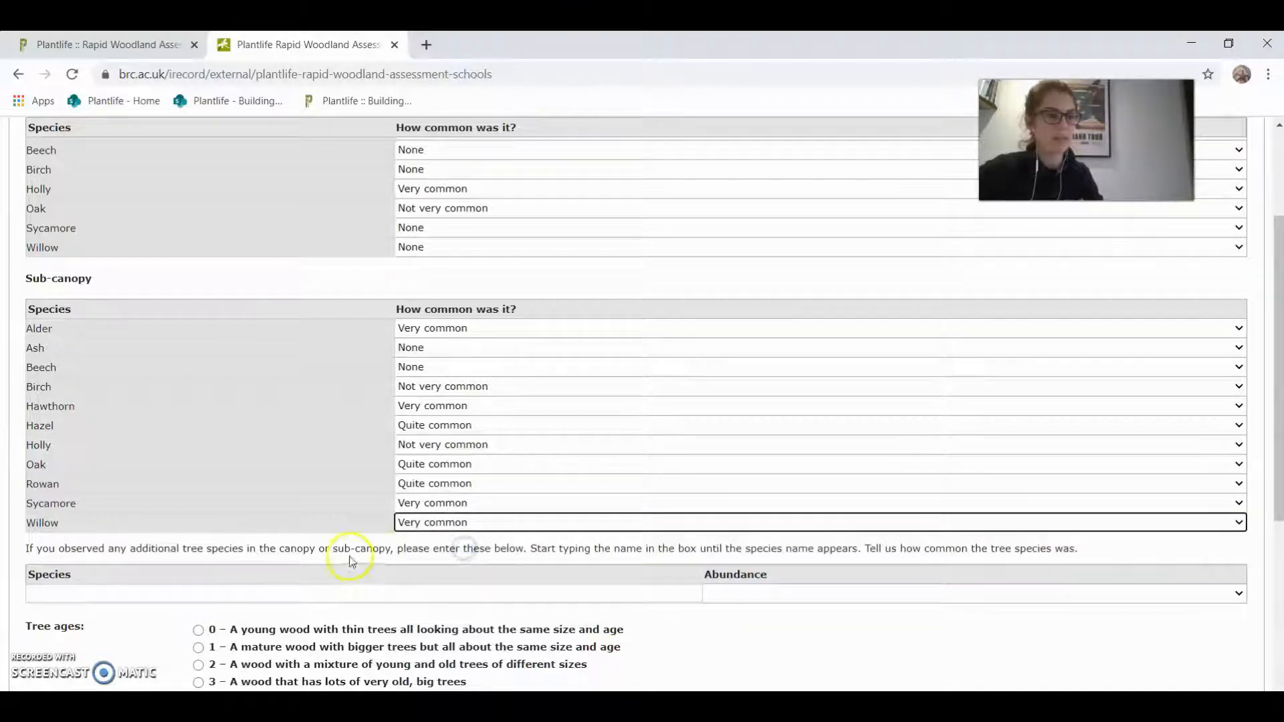
Step: Add Elm as an additional tree species with an abundance of Not very common
click(301, 588)
scroll(469, 602, down, 4)
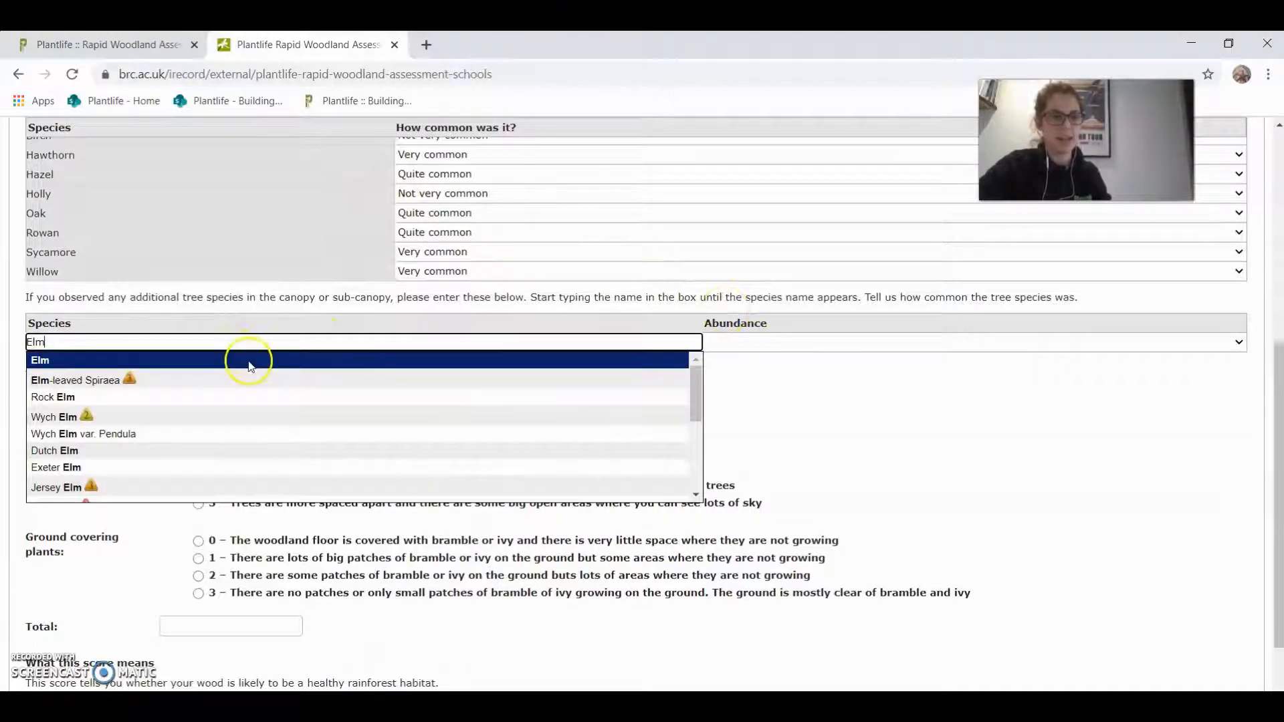
scroll(231, 366, down, 3)
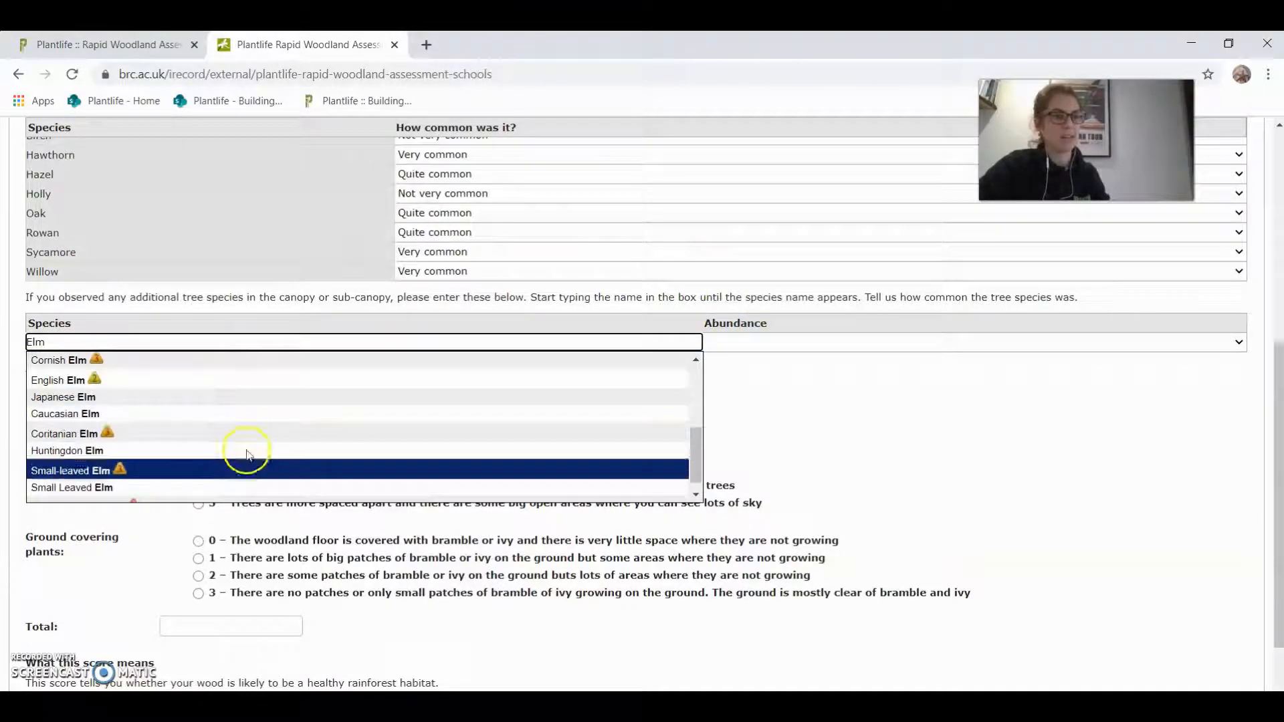
scroll(254, 441, up, 5)
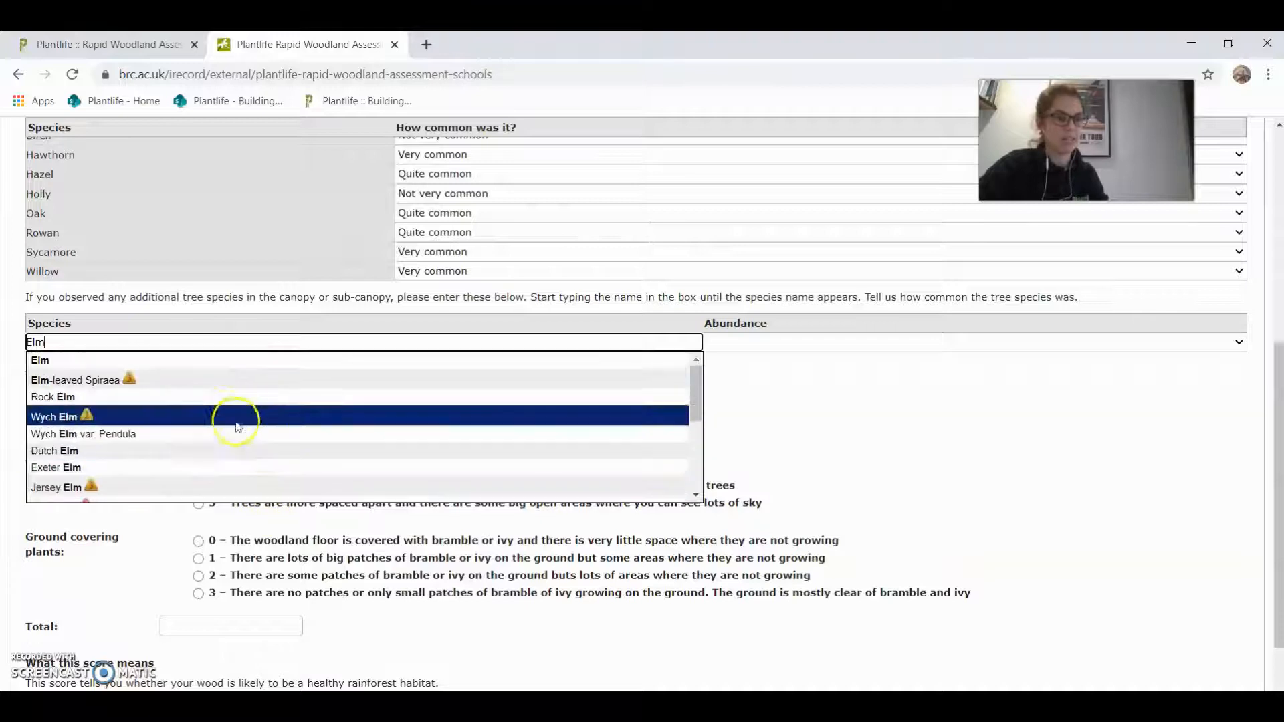
click(47, 361)
click(699, 342)
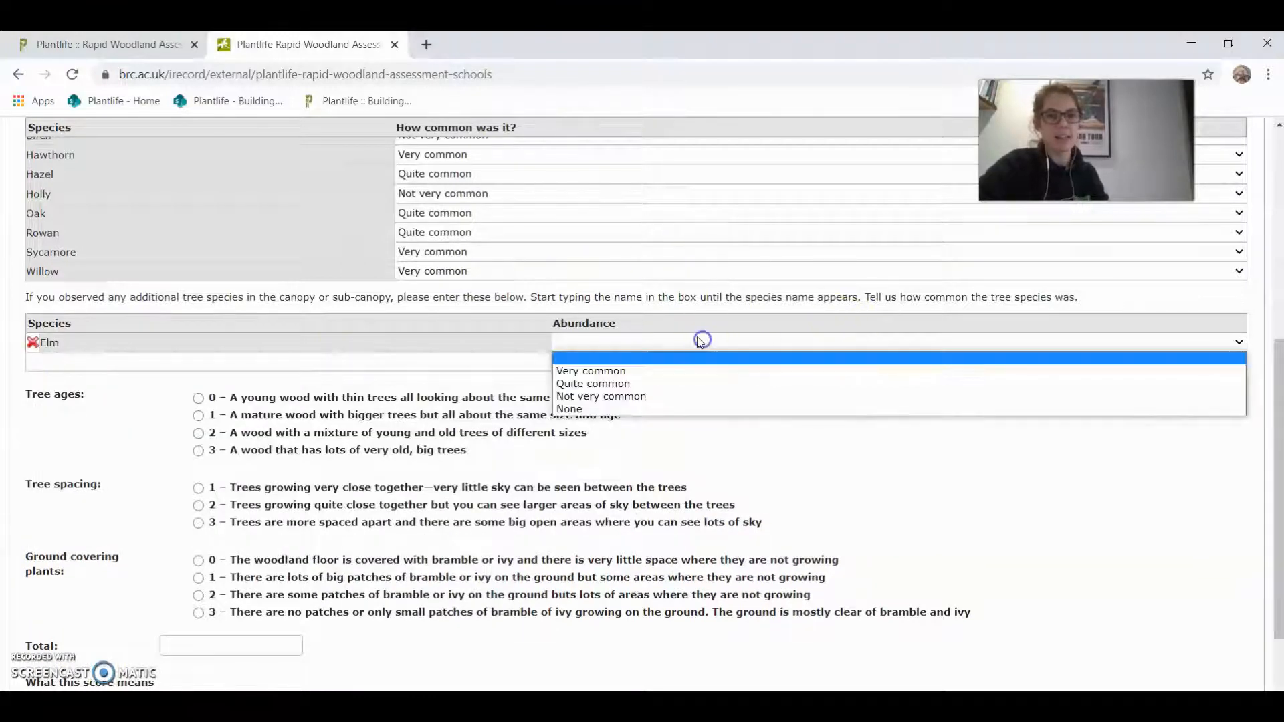
click(702, 397)
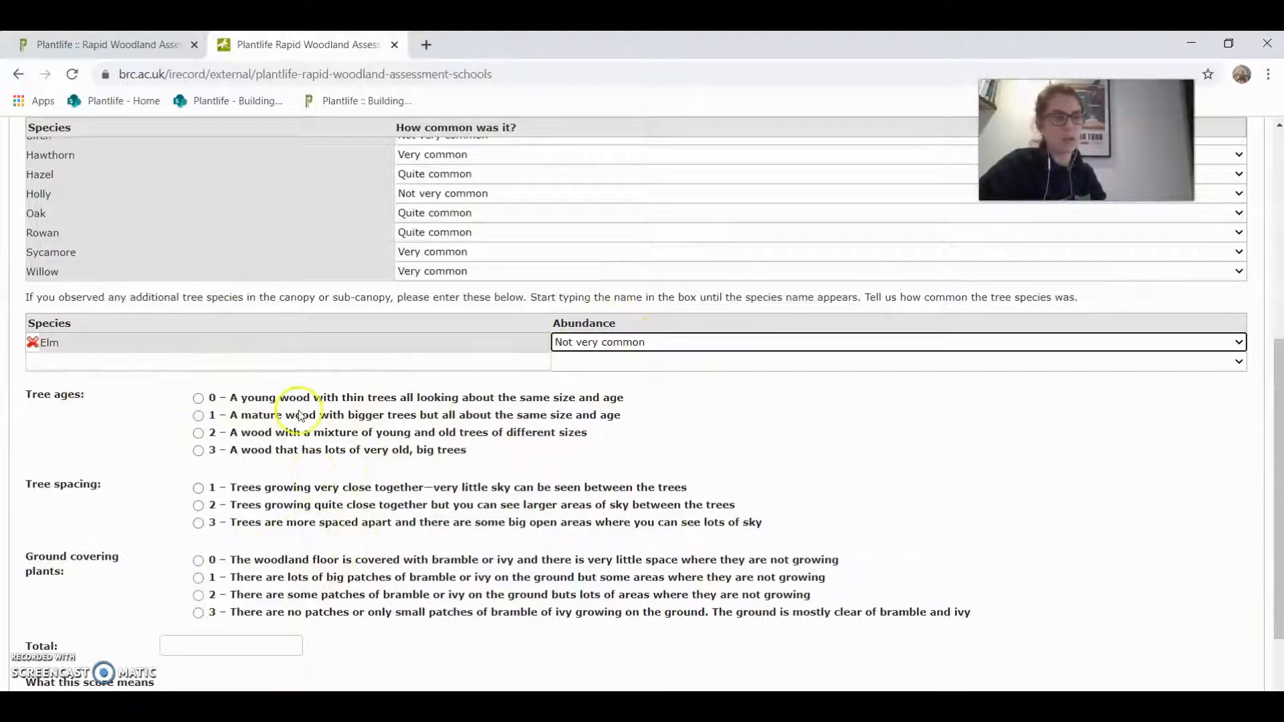
Step: Score tree ages 2, tree spacing 2 and ground covering plants 3, and continue to the habitat features page
scroll(308, 401, down, 1)
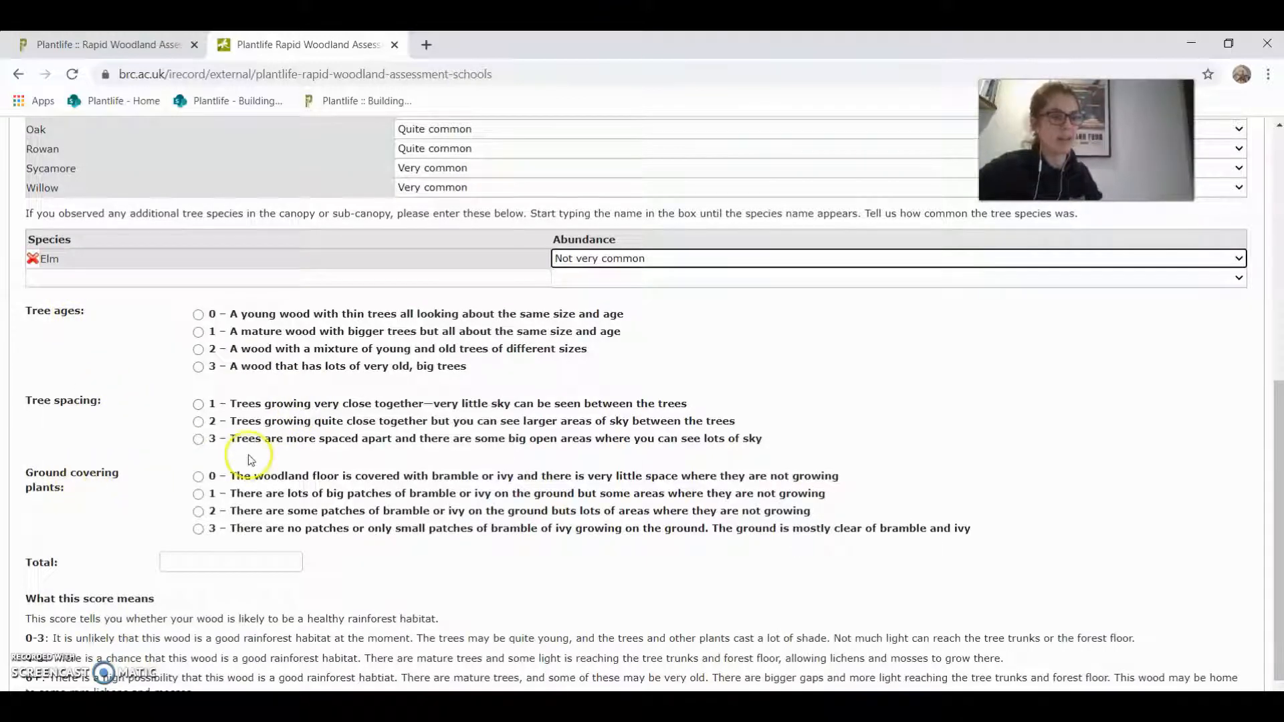
click(199, 349)
click(199, 422)
click(199, 529)
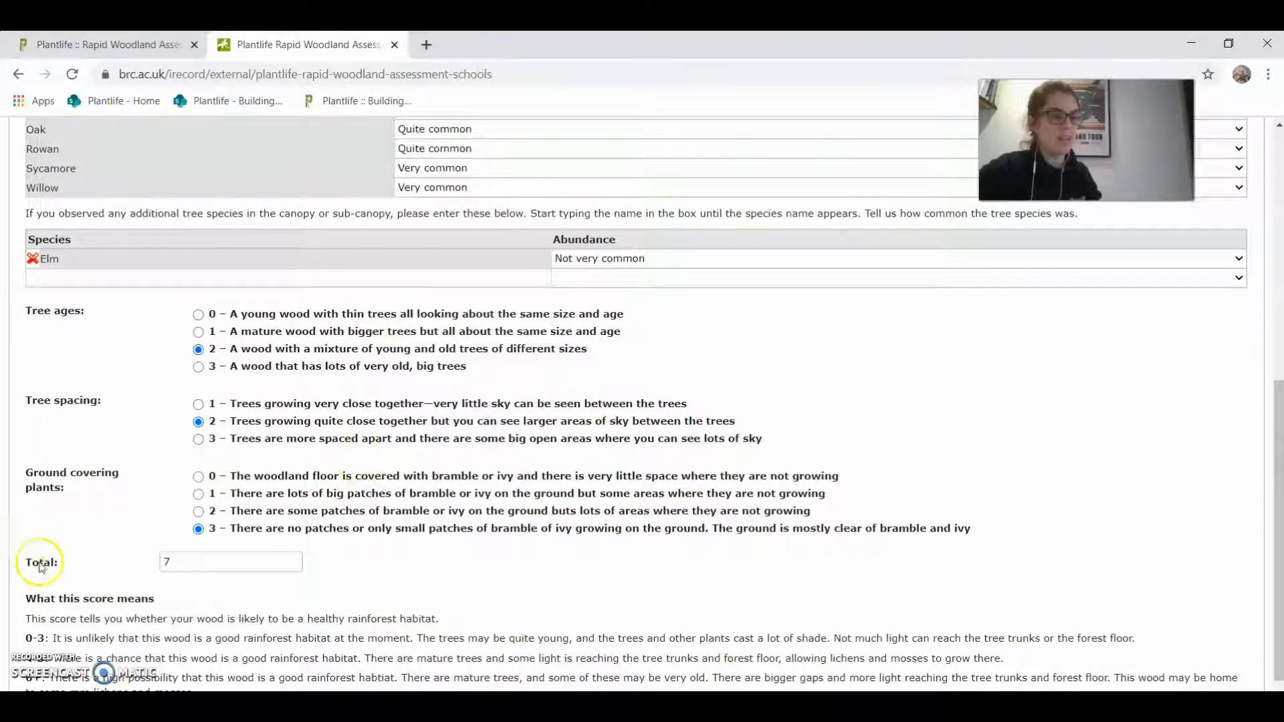
scroll(192, 564, down, 1)
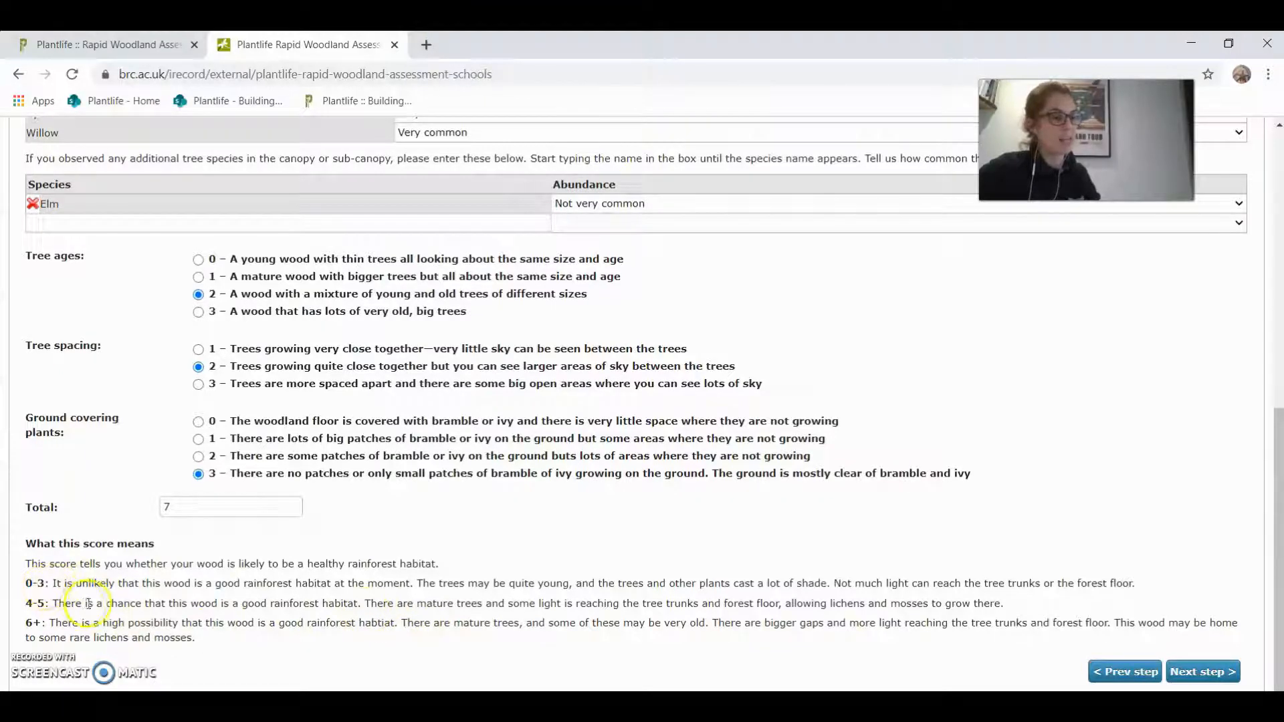
click(1189, 675)
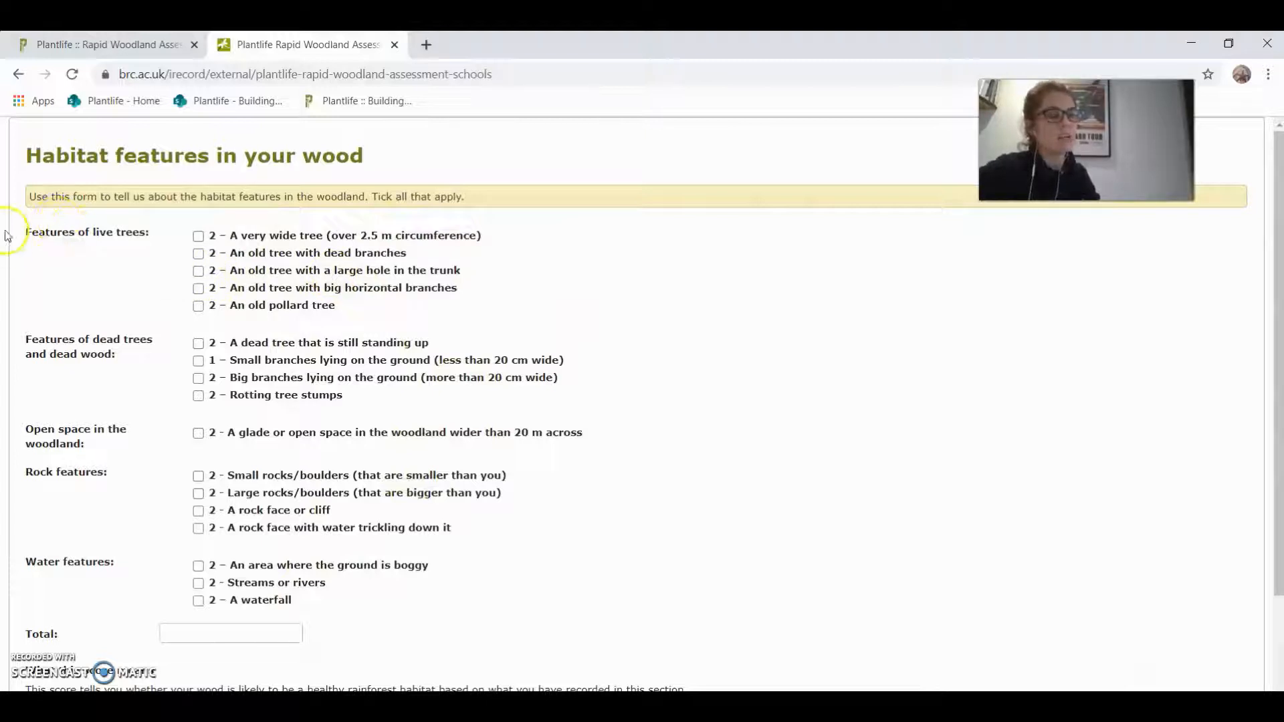
Step: Select all the listed features of live trees, dead trees and dead wood, and rocks, leaving open space unselected
click(203, 307)
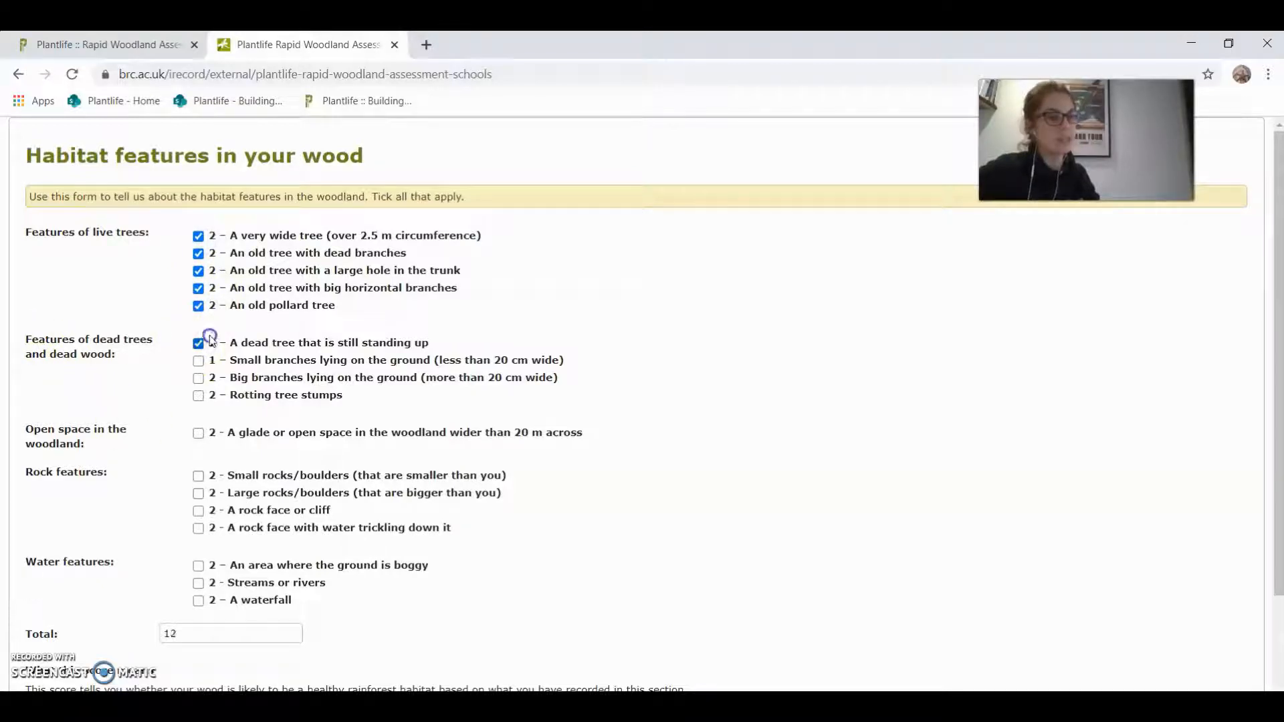
click(199, 396)
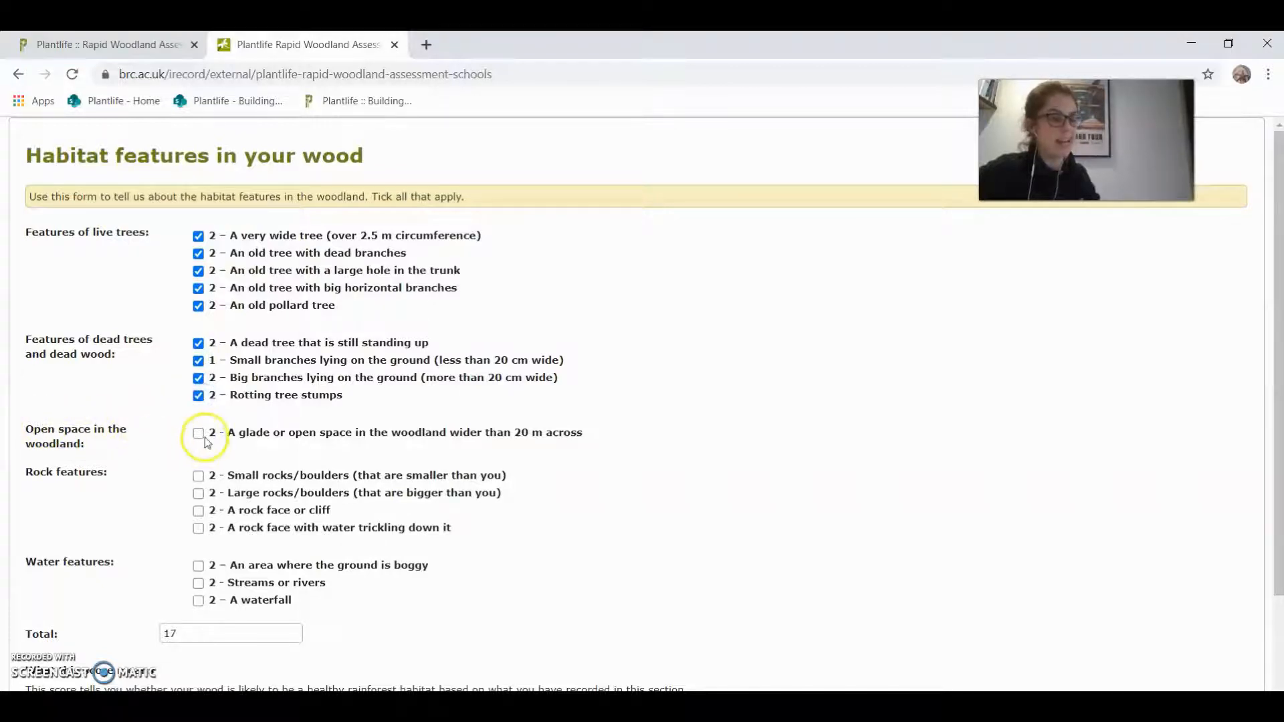
click(198, 477)
click(199, 494)
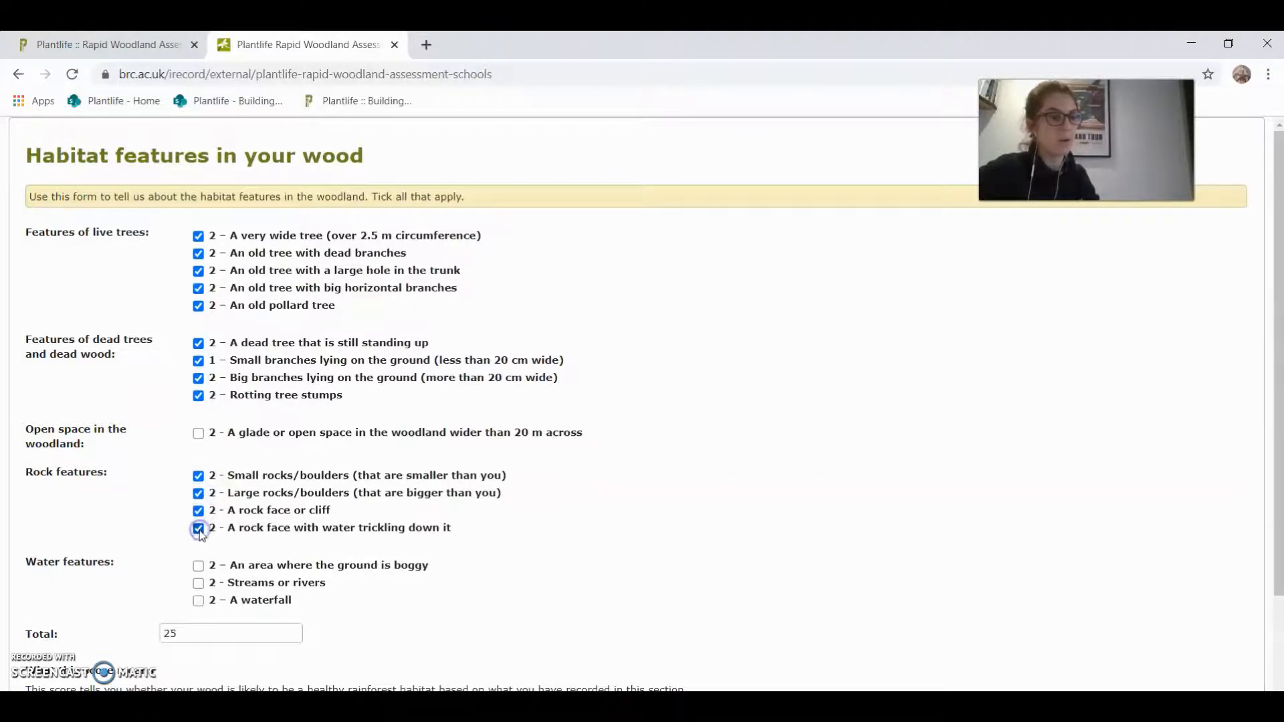
Step: Select the boggy ground area and streams or rivers as water features, and continue to the lichens and mosses page
scroll(200, 533, down, 2)
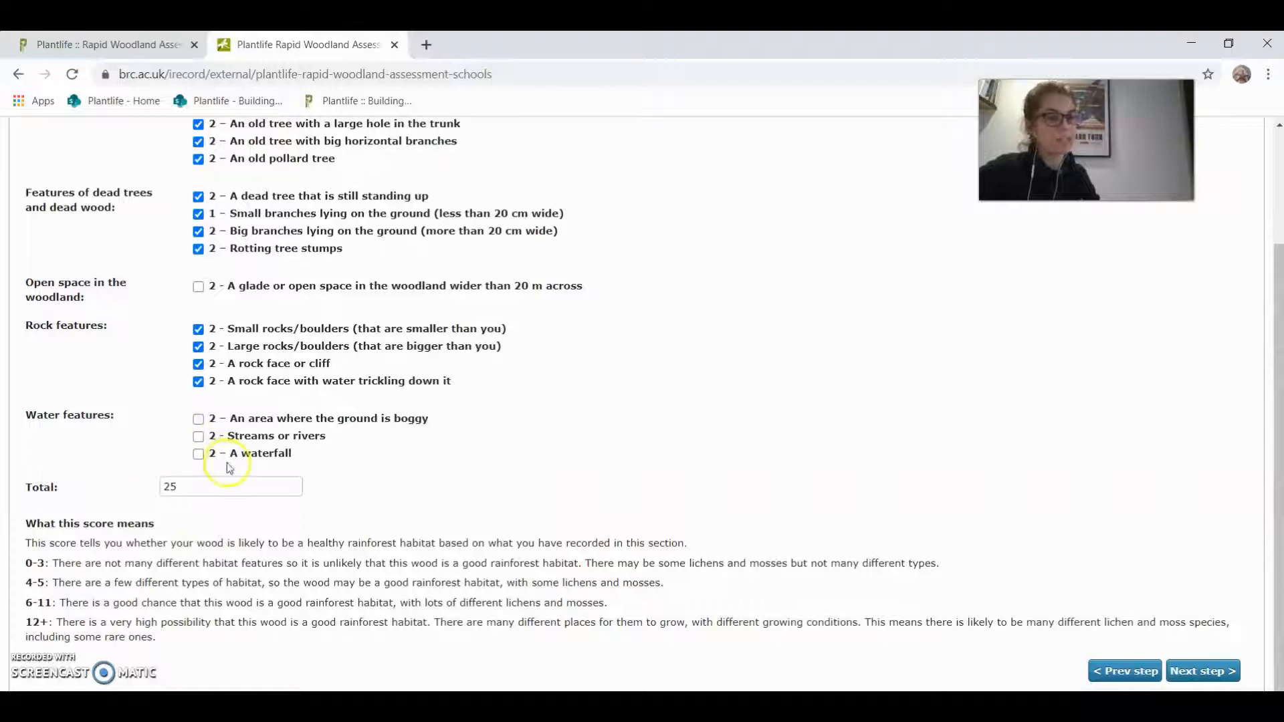
click(199, 420)
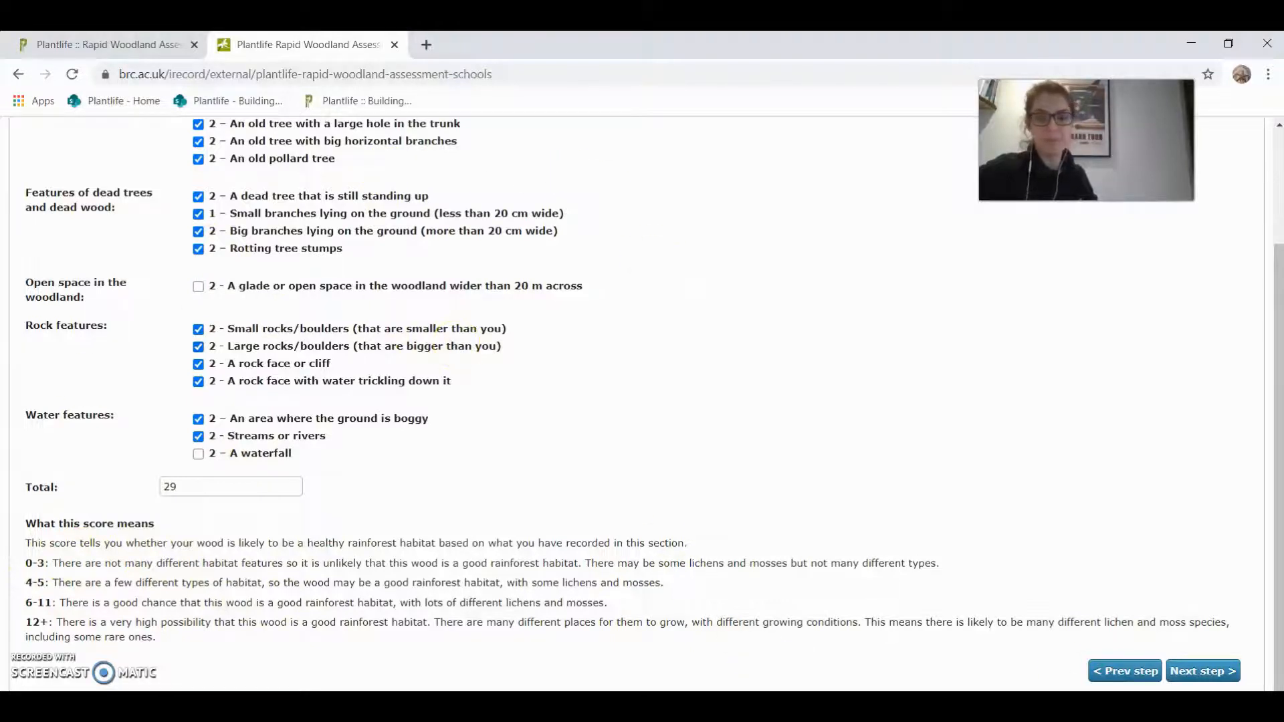
click(1214, 673)
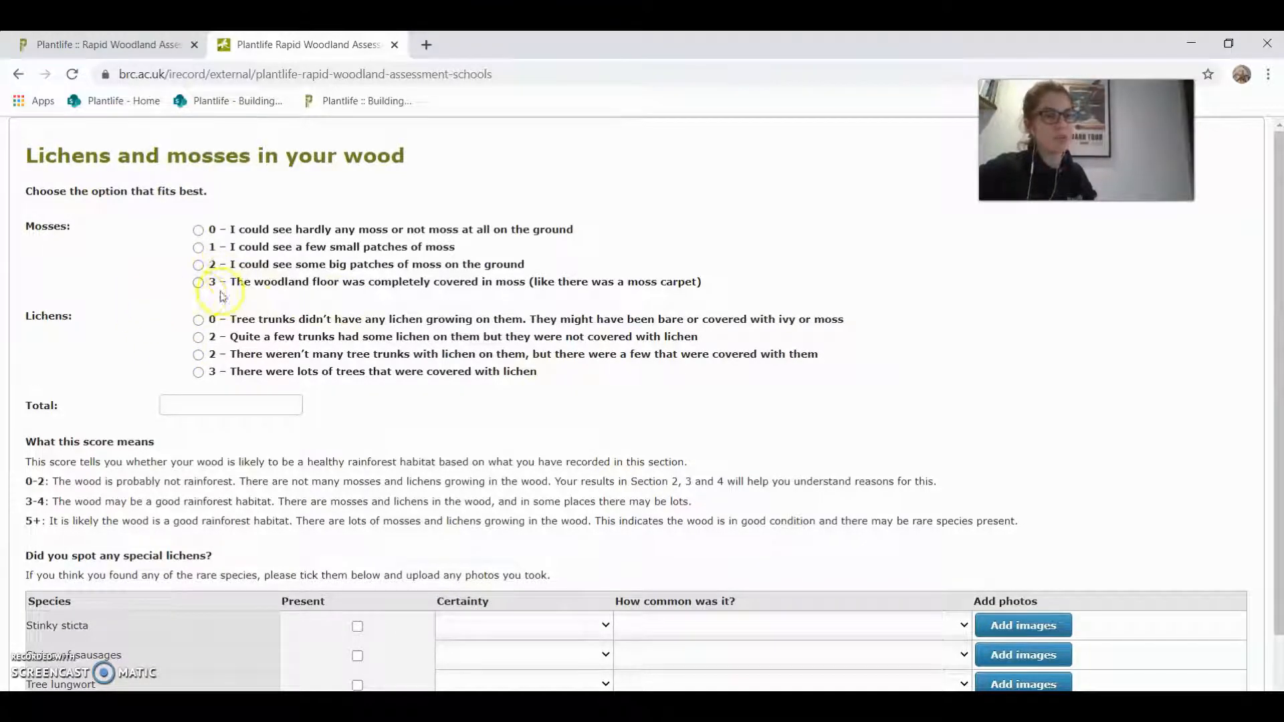
Step: Score mosses and lichens 3 each, and record Tree lungwort as present with Likely certainty and Witches' whiskers as present with Certain
click(198, 282)
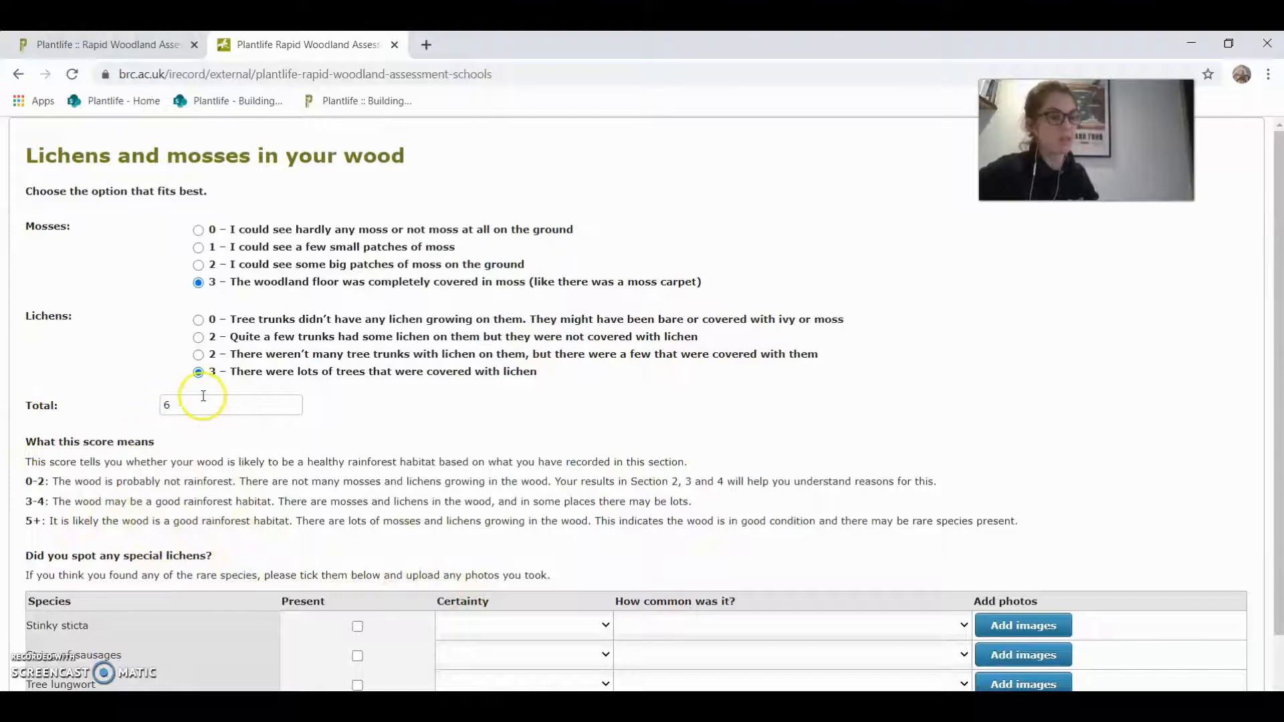
scroll(206, 395, down, 1)
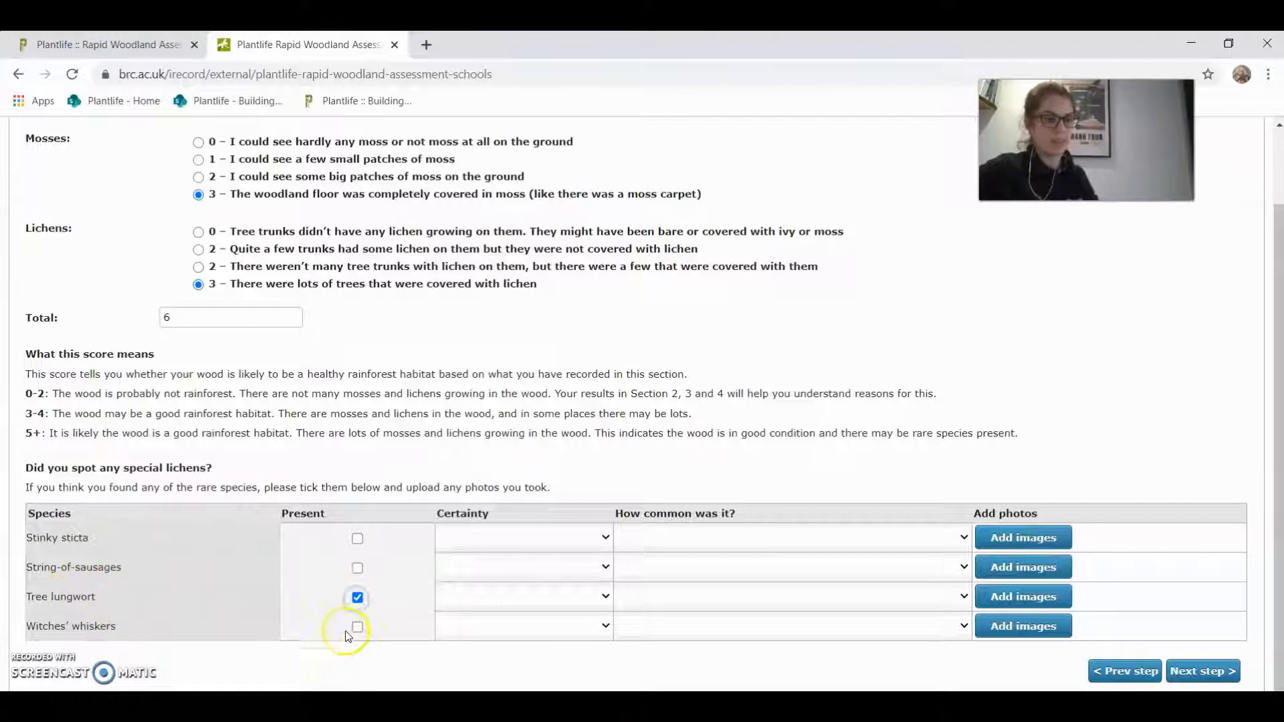
click(503, 598)
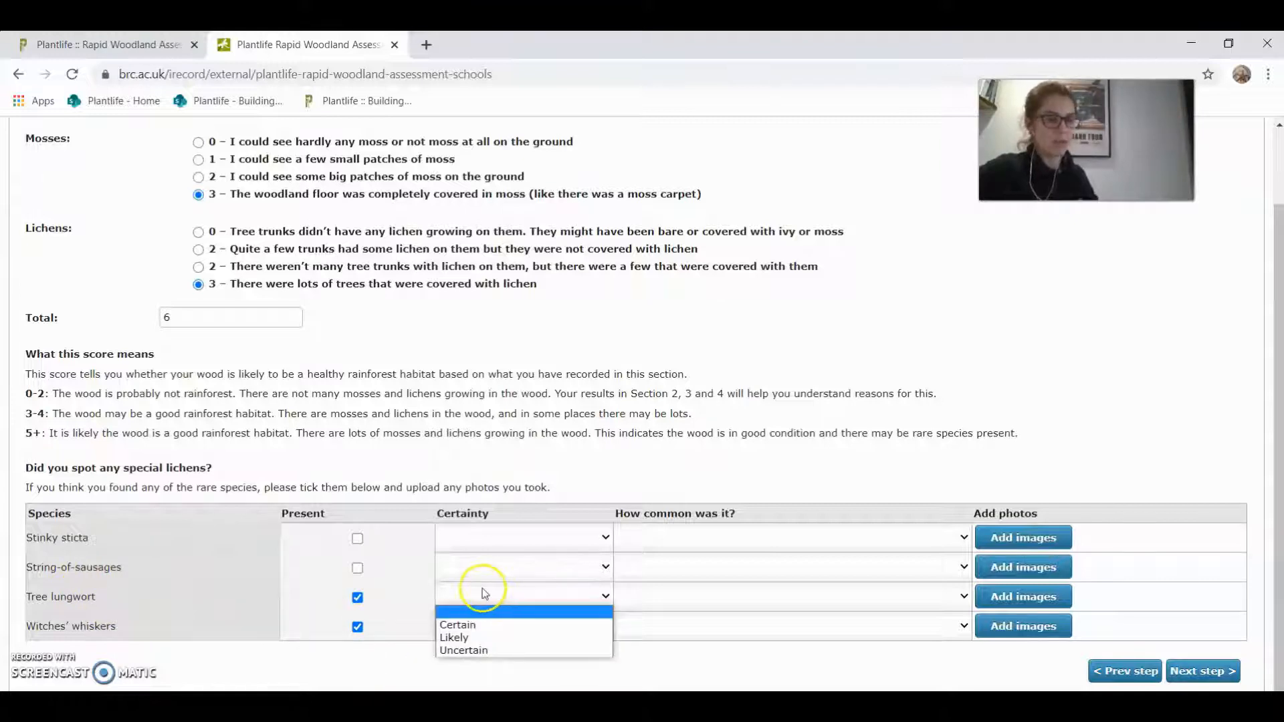
click(473, 644)
click(480, 627)
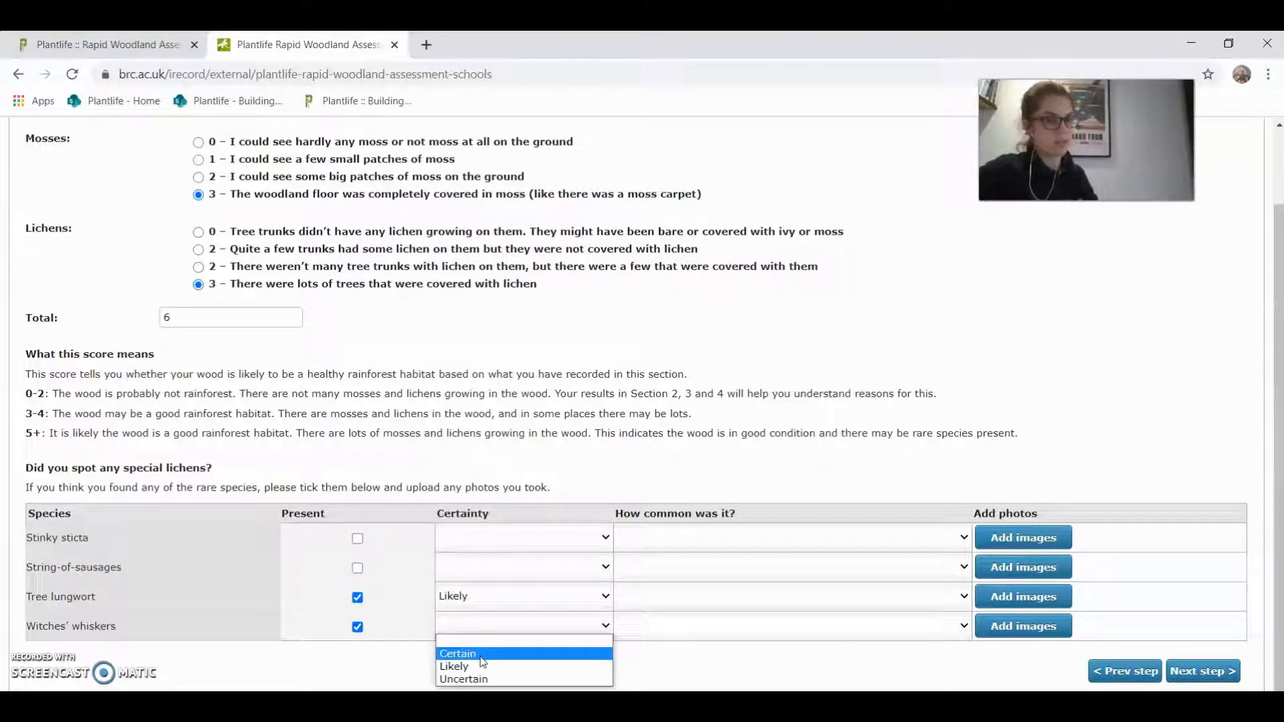
click(480, 656)
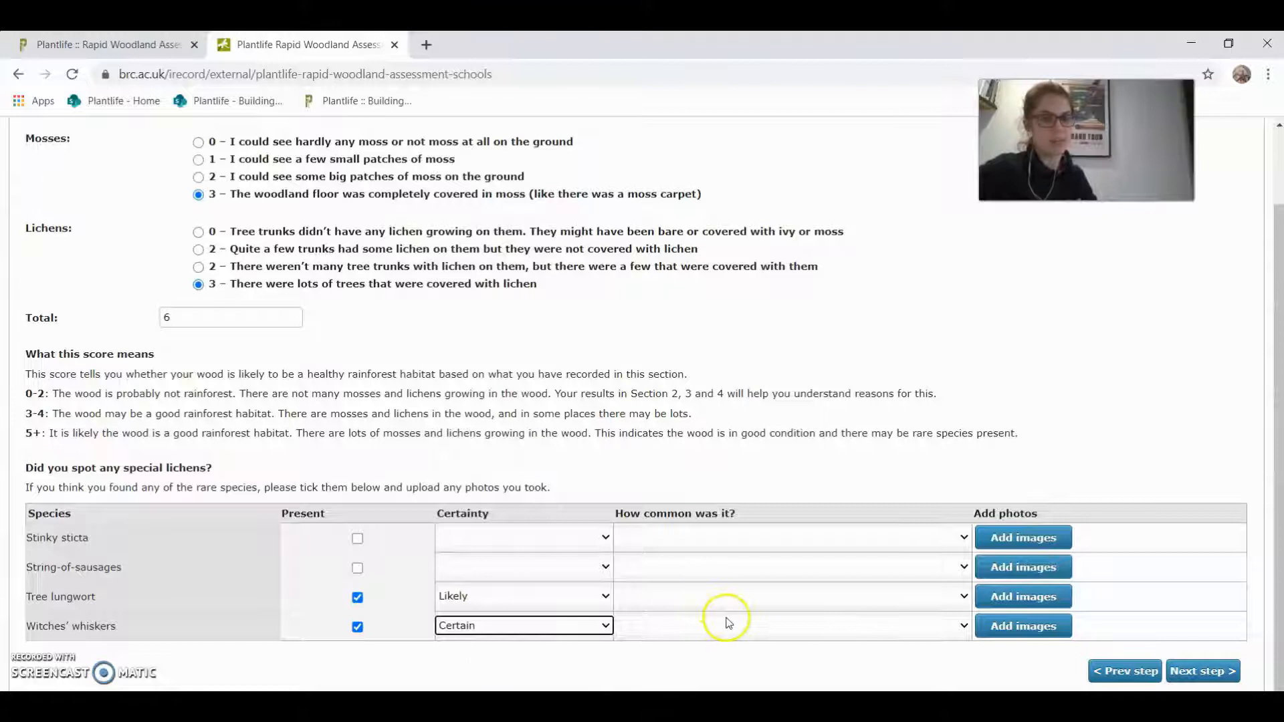
Step: Set Tree lungwort to Not very common and Witches' whiskers to Quite common, and continue to the page about threats
click(925, 597)
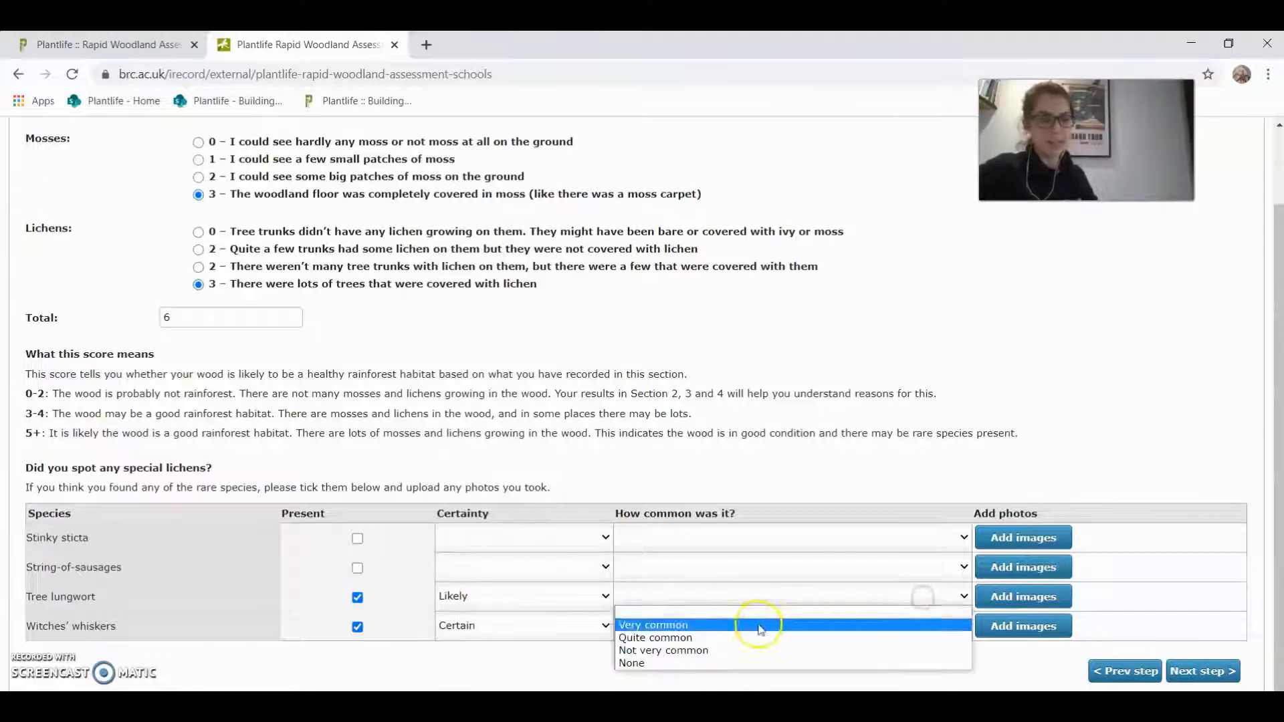
click(672, 653)
click(680, 625)
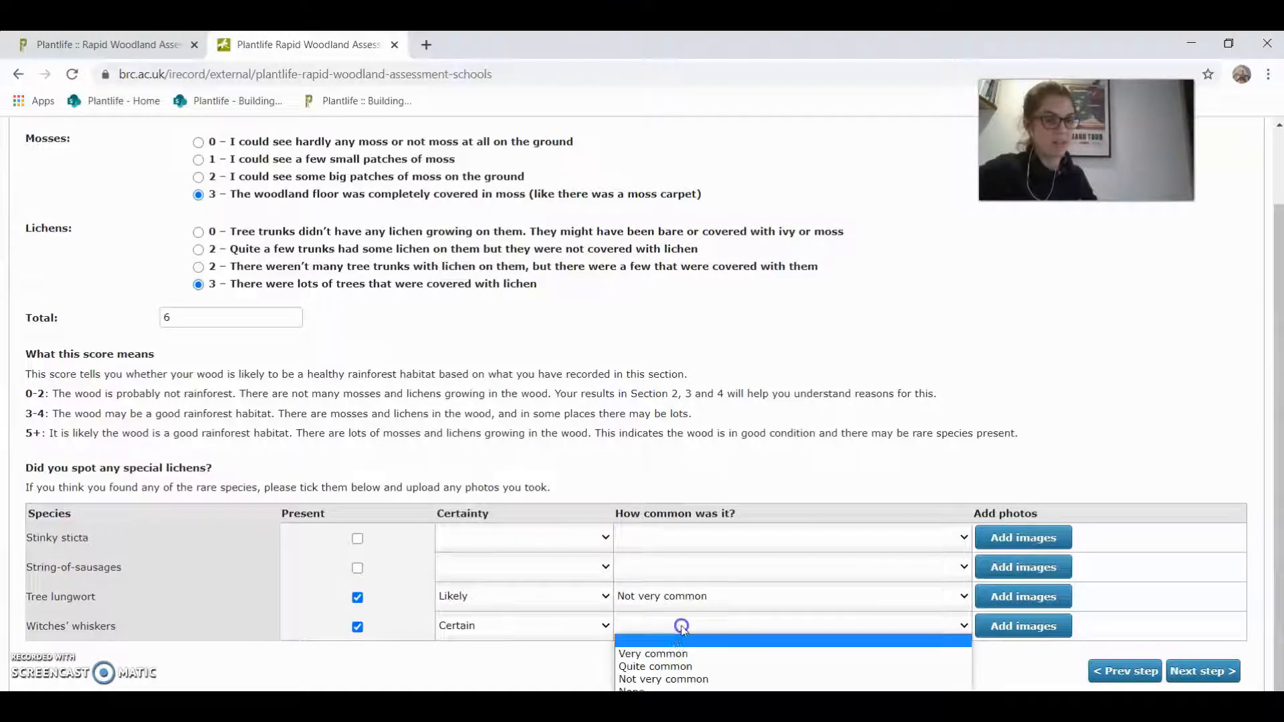
click(677, 666)
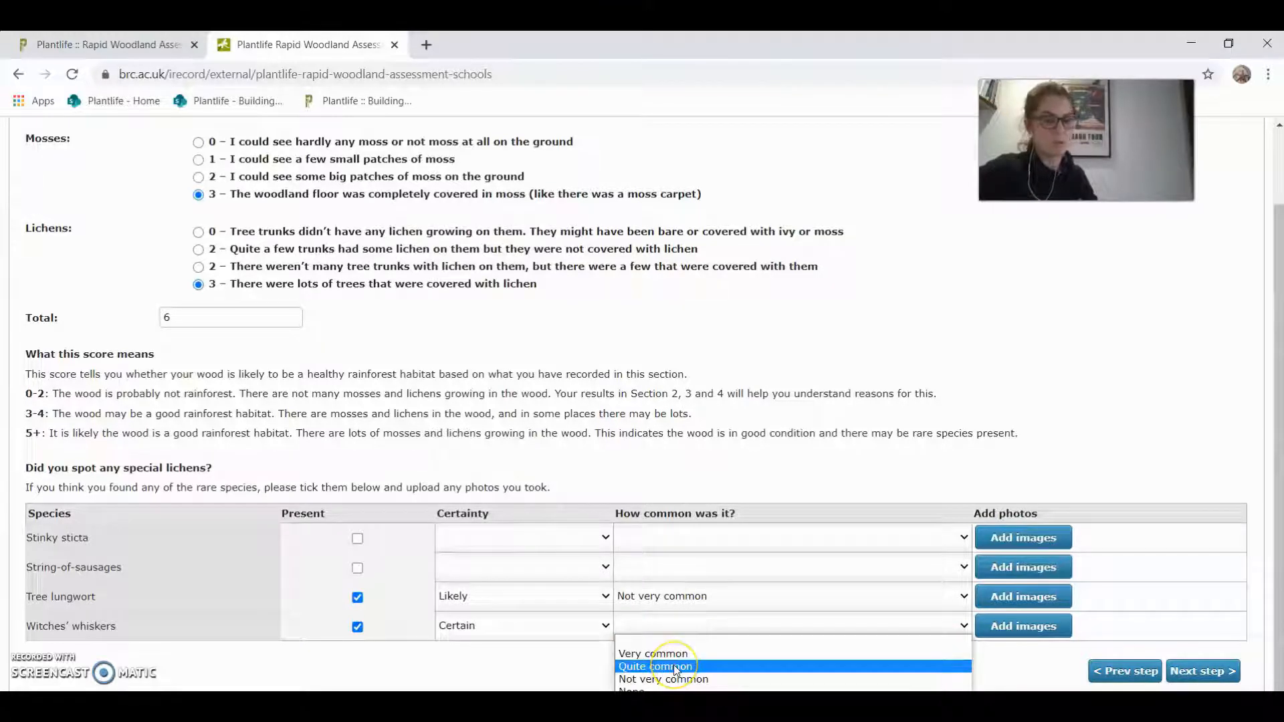
click(1016, 624)
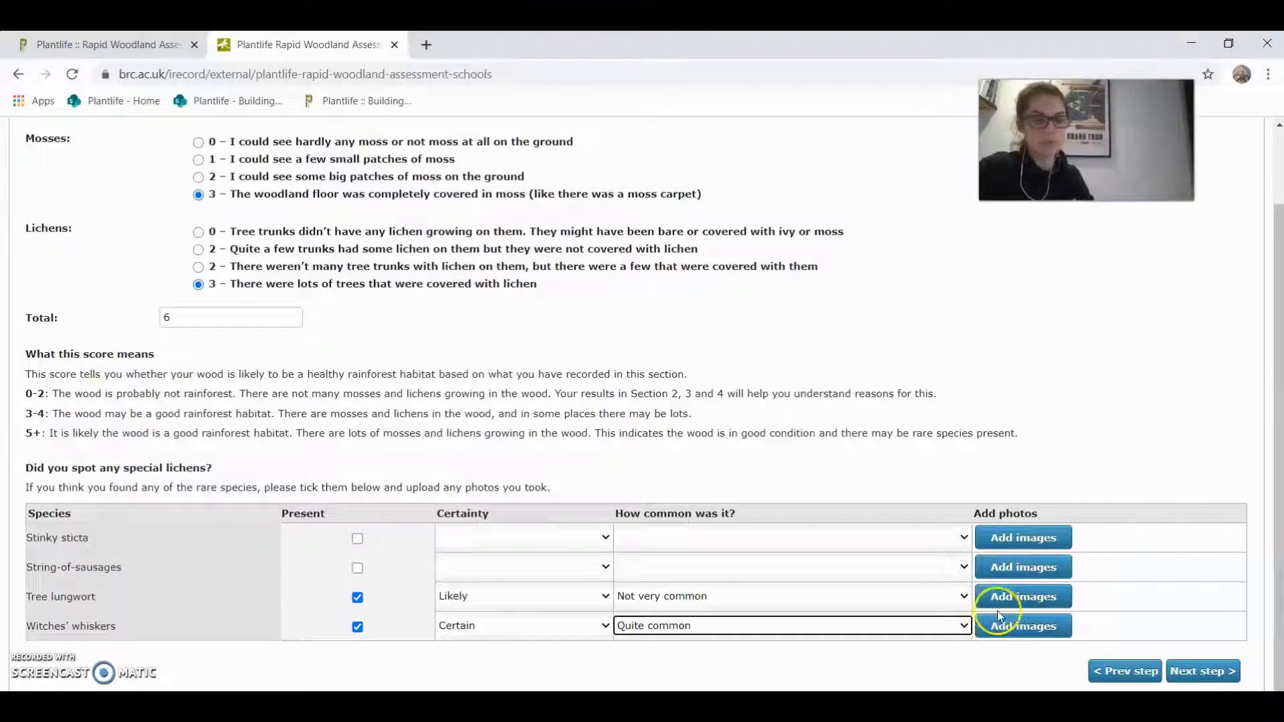
click(1180, 675)
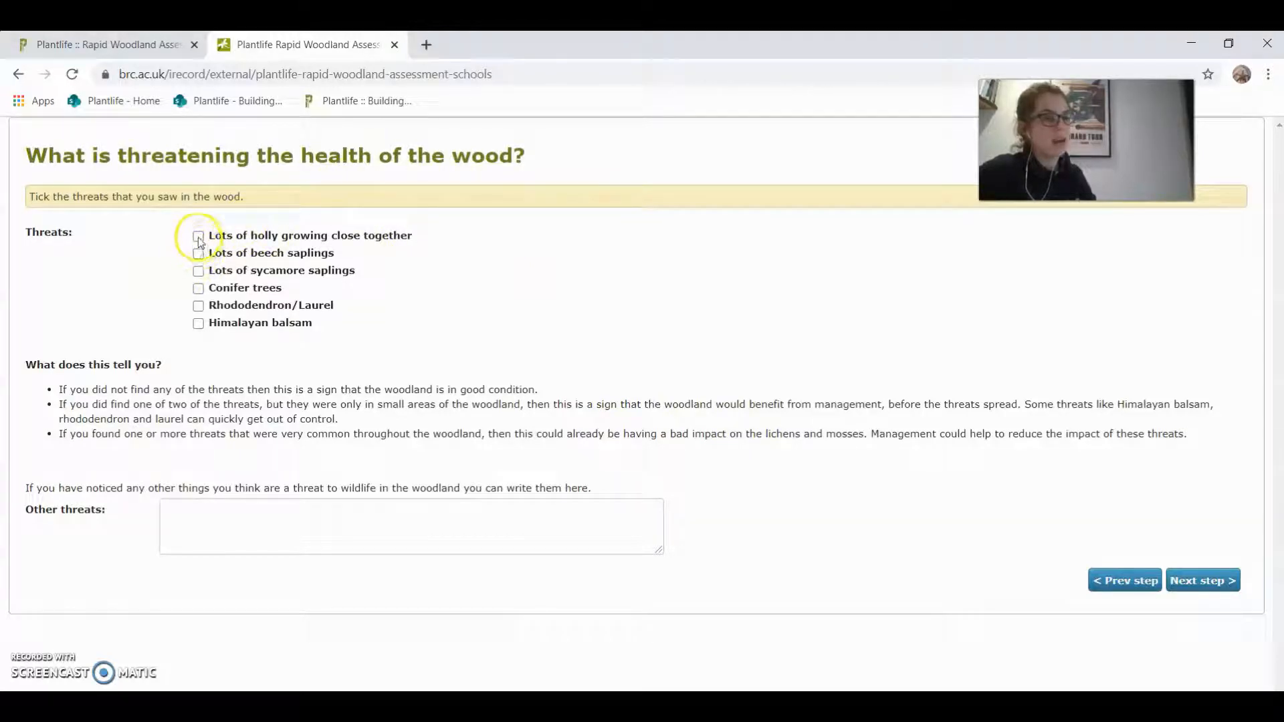
Step: Record holly growing close together and Rhododendron/Laurel as threats, leave other threats blank, and continue to the woodland management page
click(199, 306)
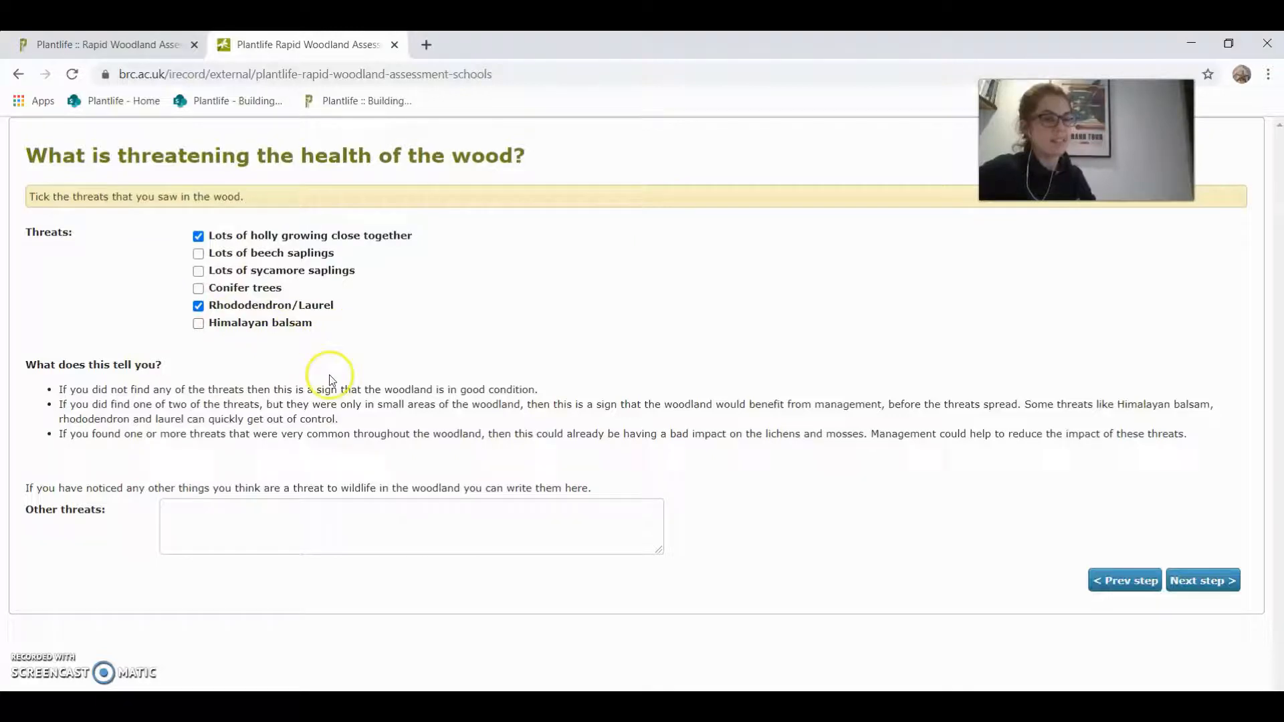
click(281, 511)
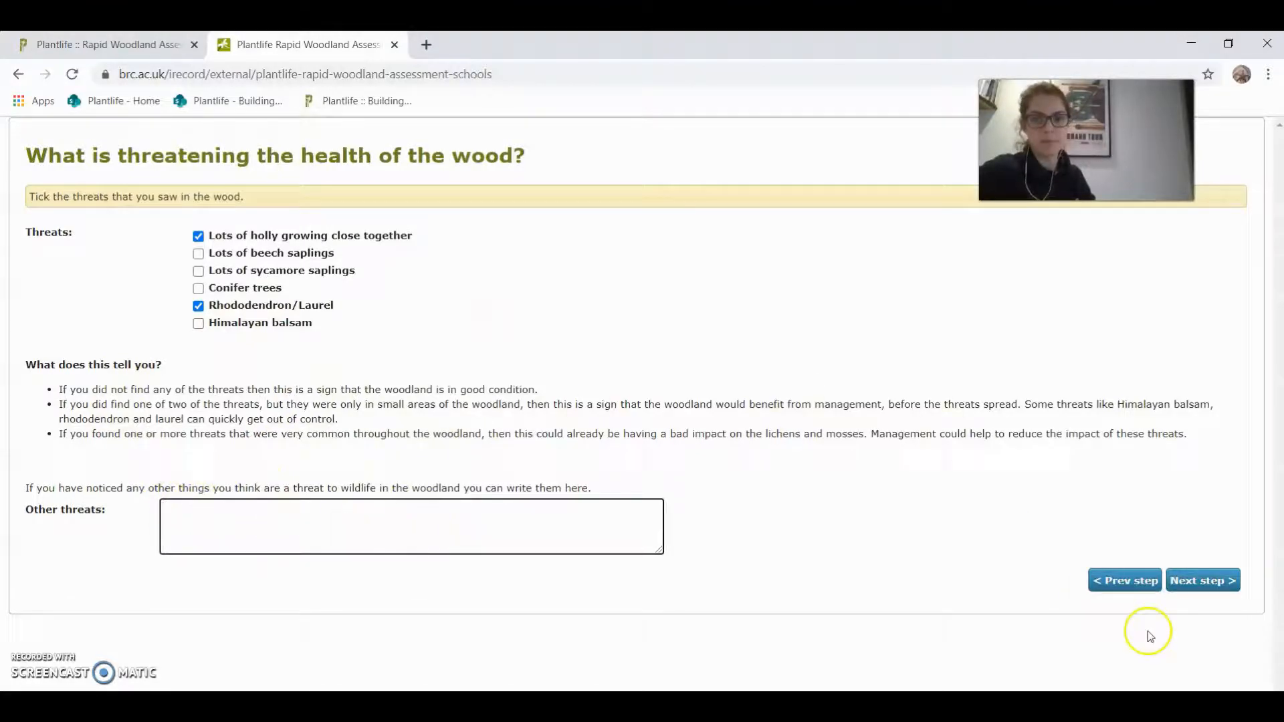
click(1202, 584)
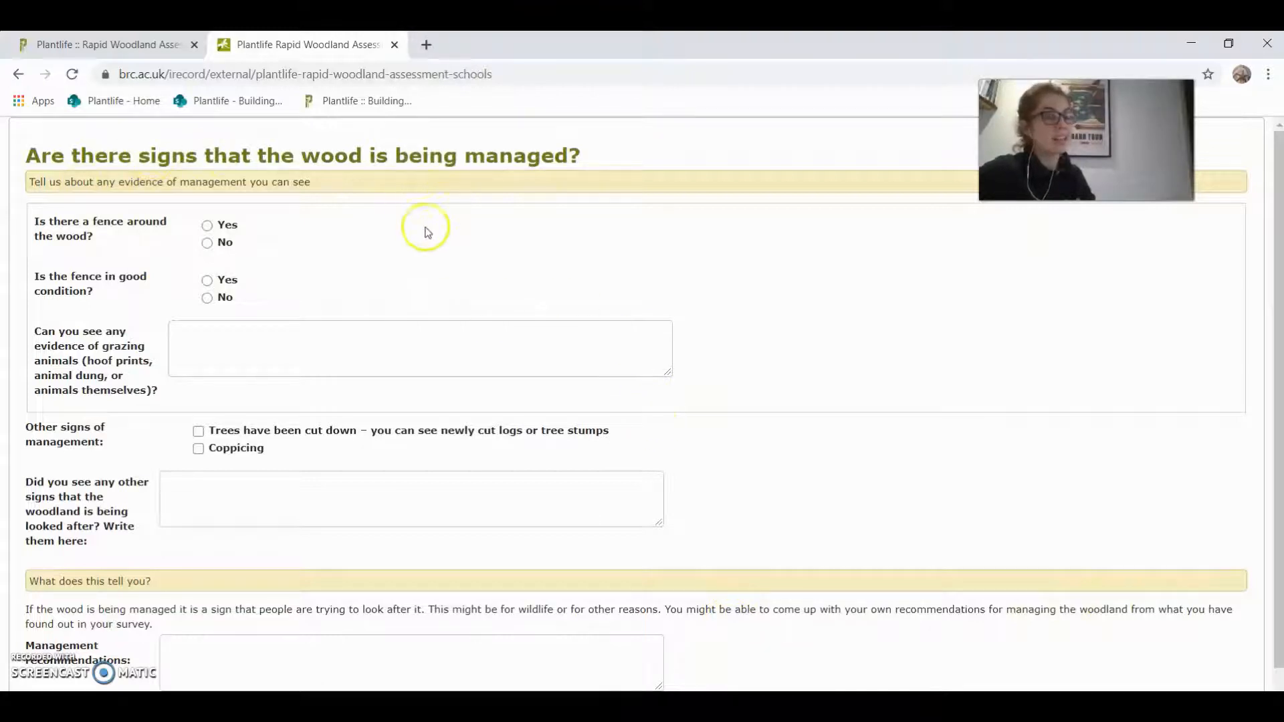
Step: Answer Yes to a fence around the wood and its good condition, and select cut-down trees and coppicing as other signs of management
click(207, 226)
click(210, 335)
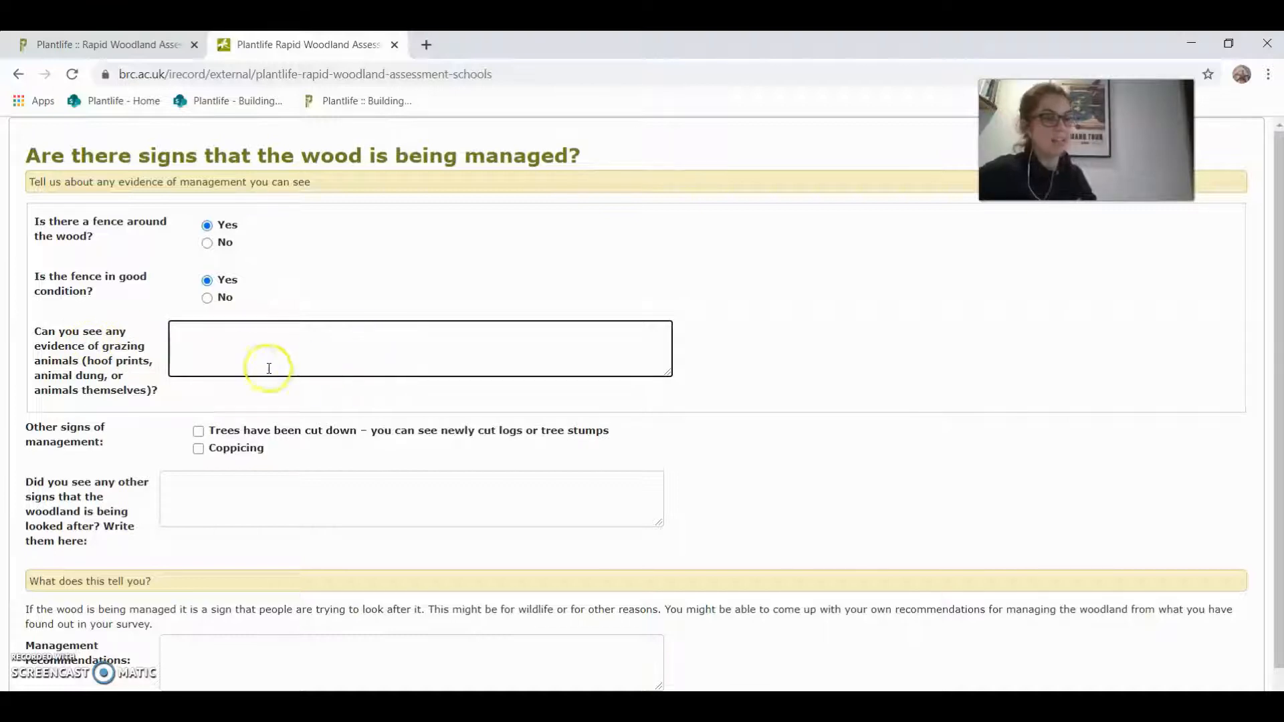
scroll(396, 445, down, 1)
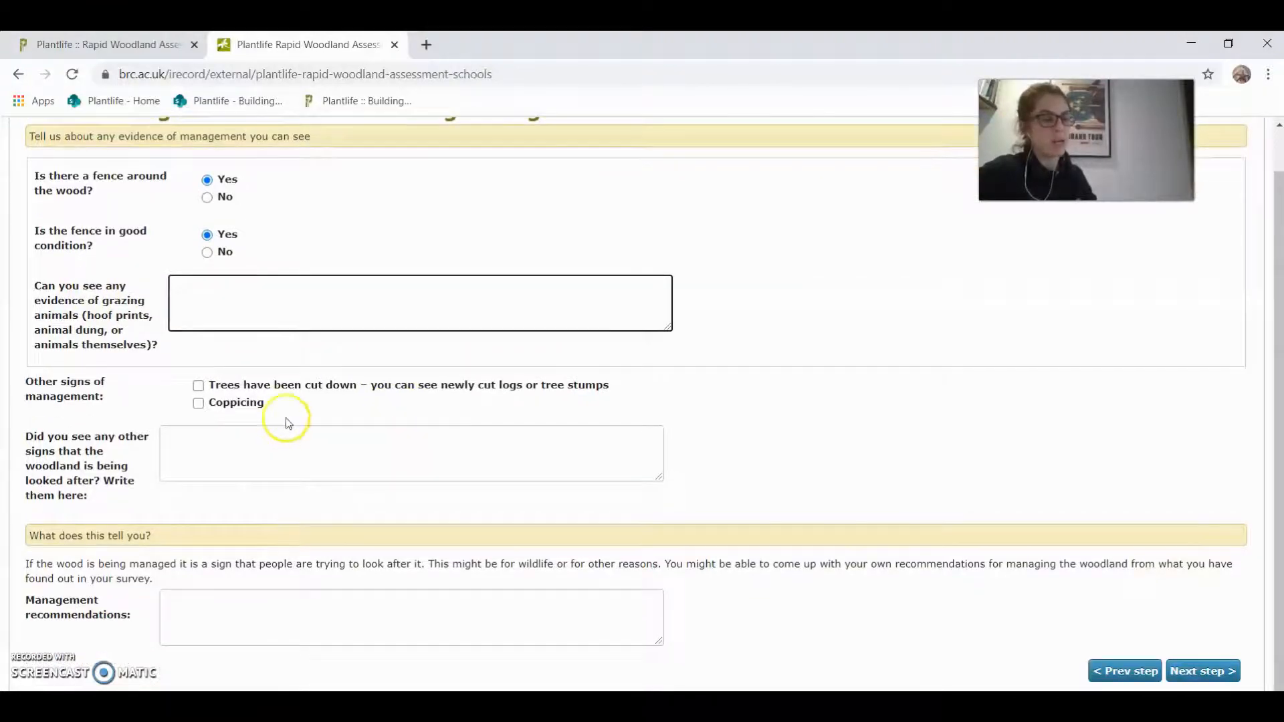
click(201, 387)
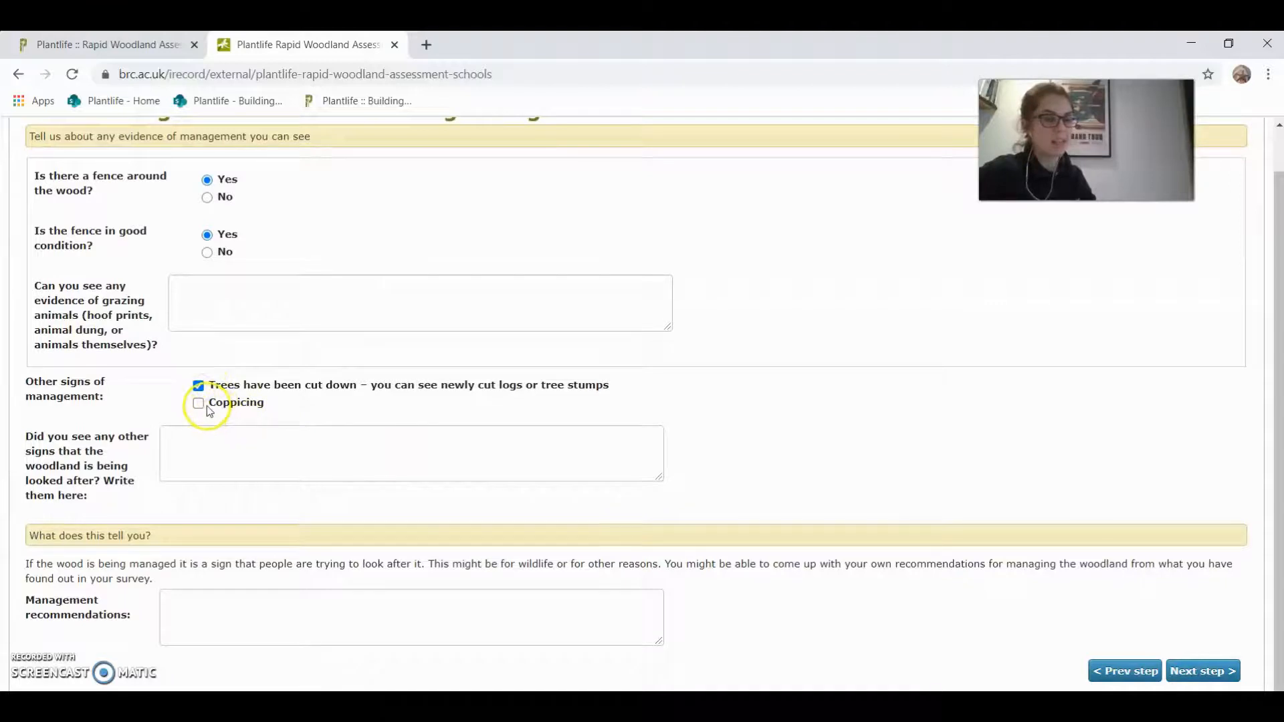
click(200, 404)
Step: Enter "Planting new trees" as another sign and "Clear some of the holly. Interpretation signs" as management recommendations, and continue to the additional comments
click(247, 450)
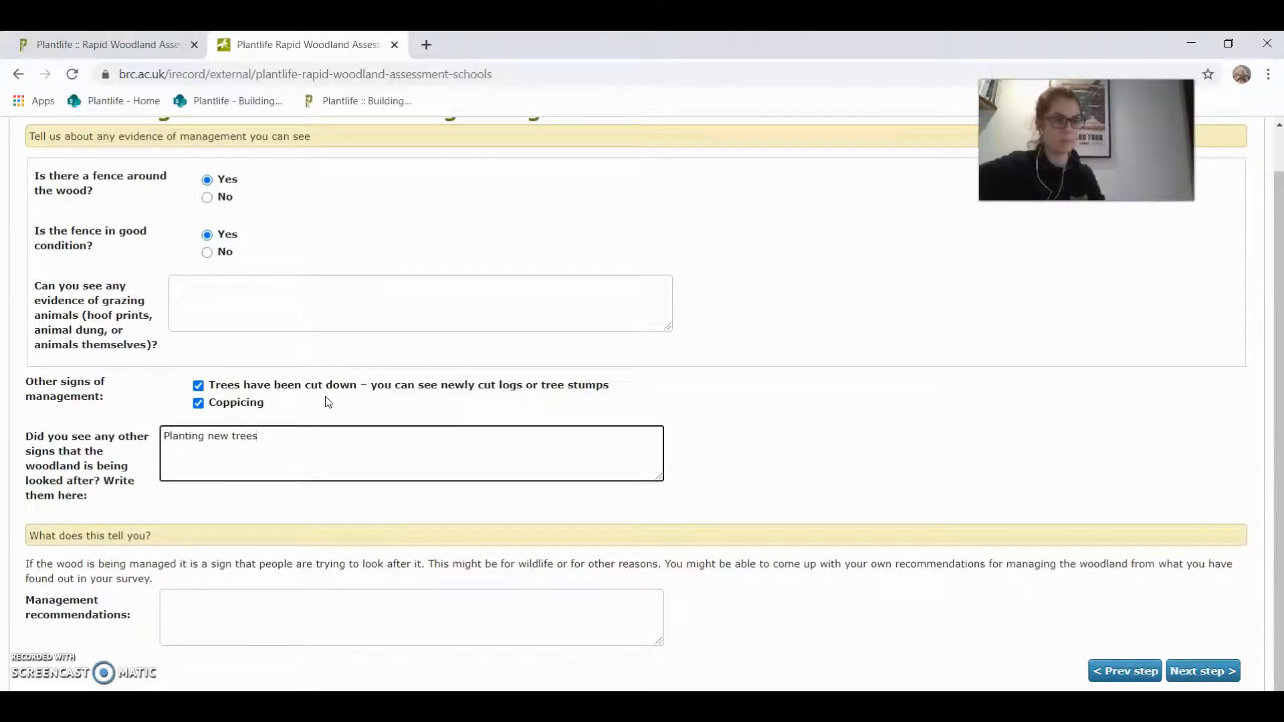
click(187, 605)
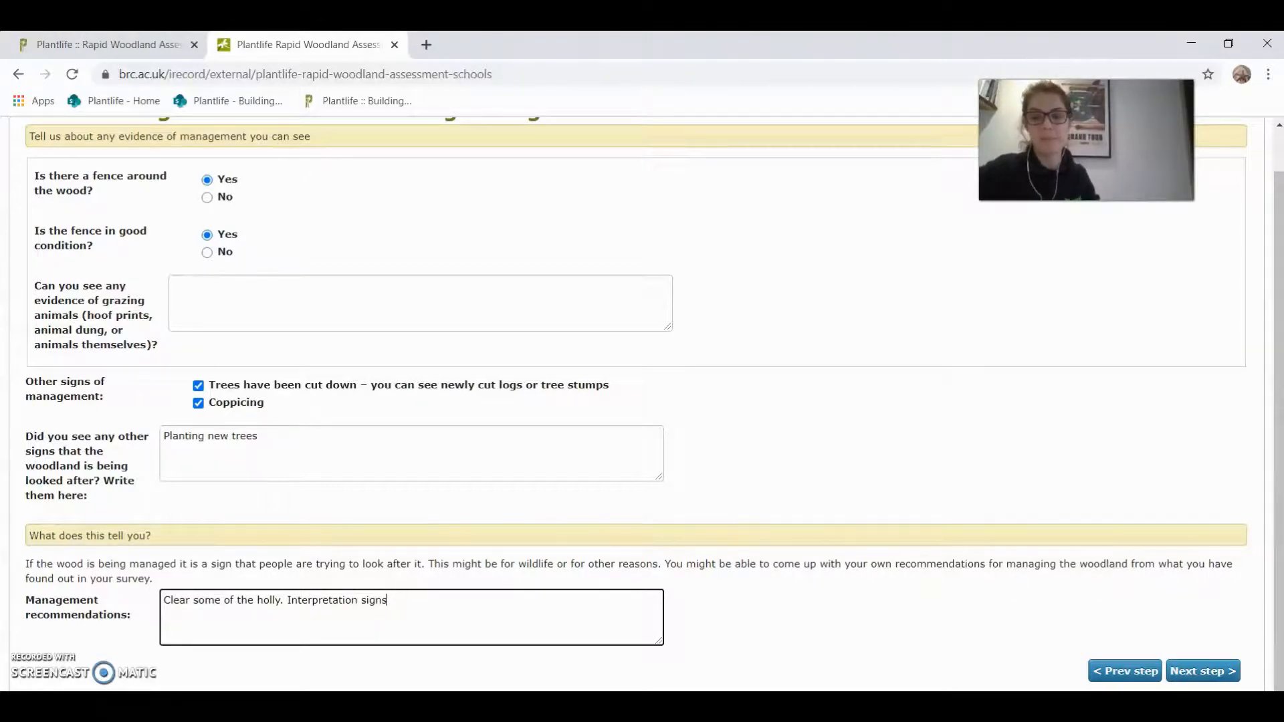
click(1179, 676)
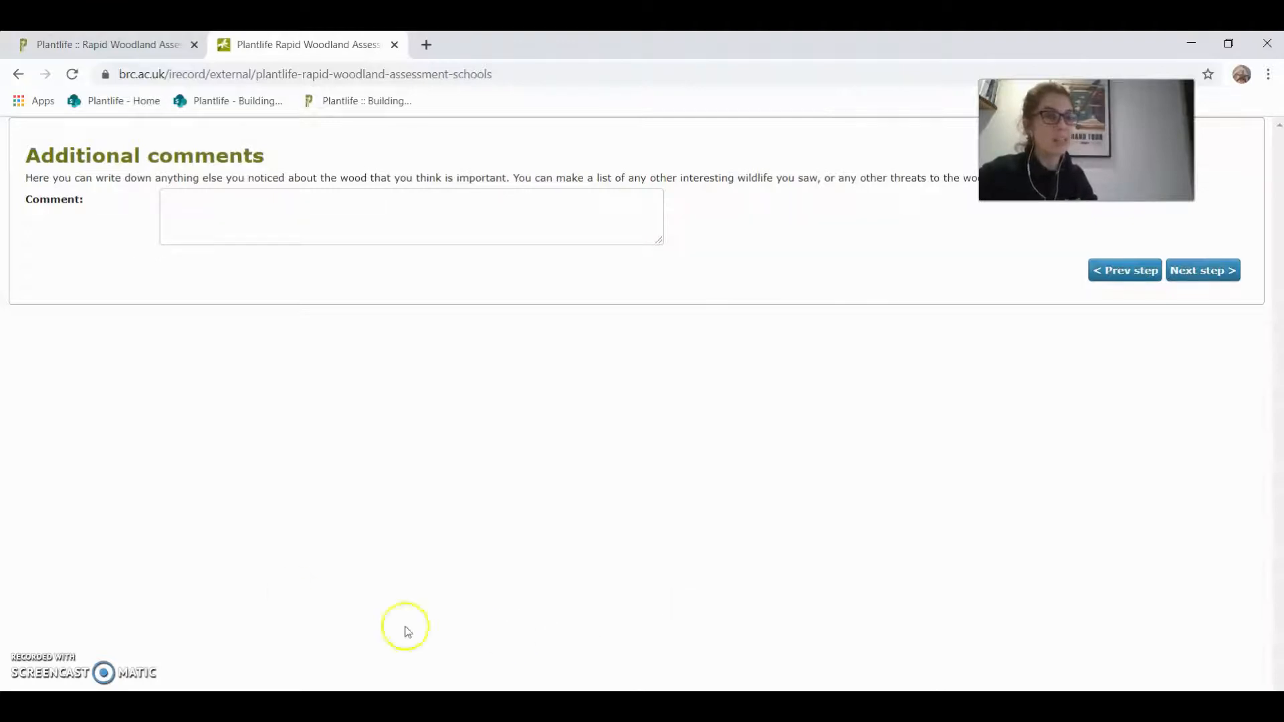
Step: Write "Tree creeper" as the additional comment and continue to the feedback page
click(203, 214)
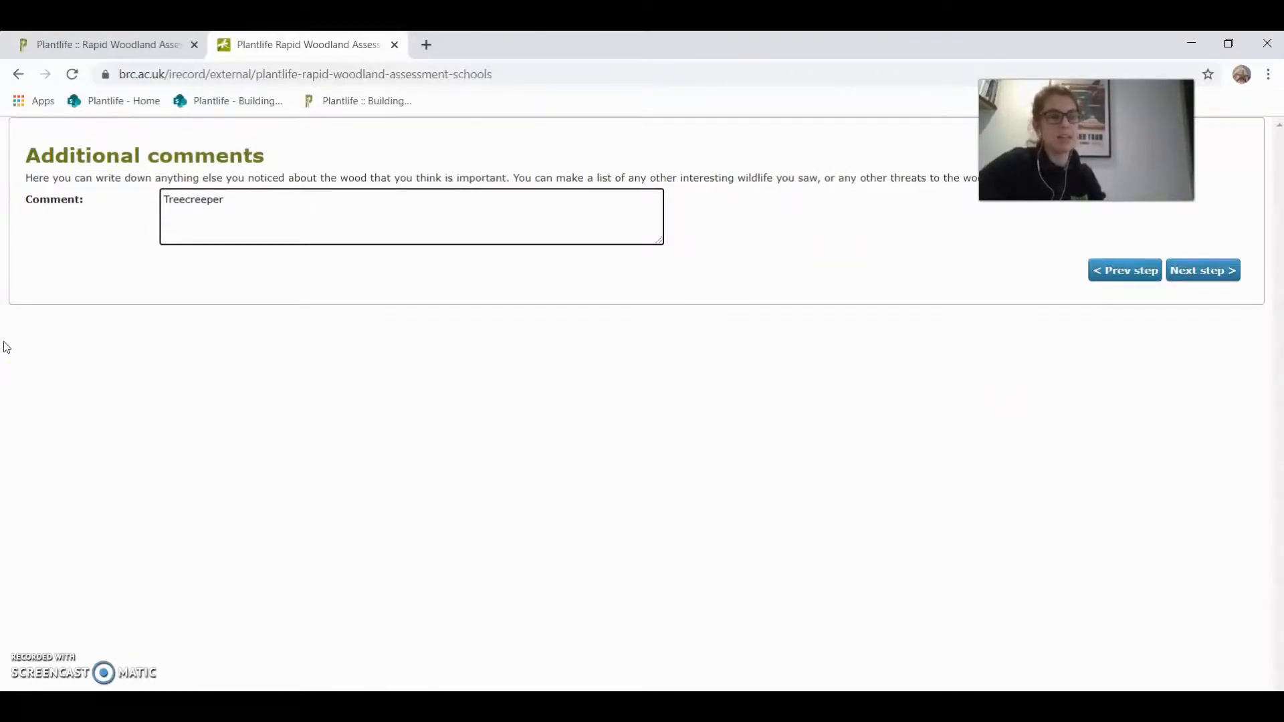
click(186, 198)
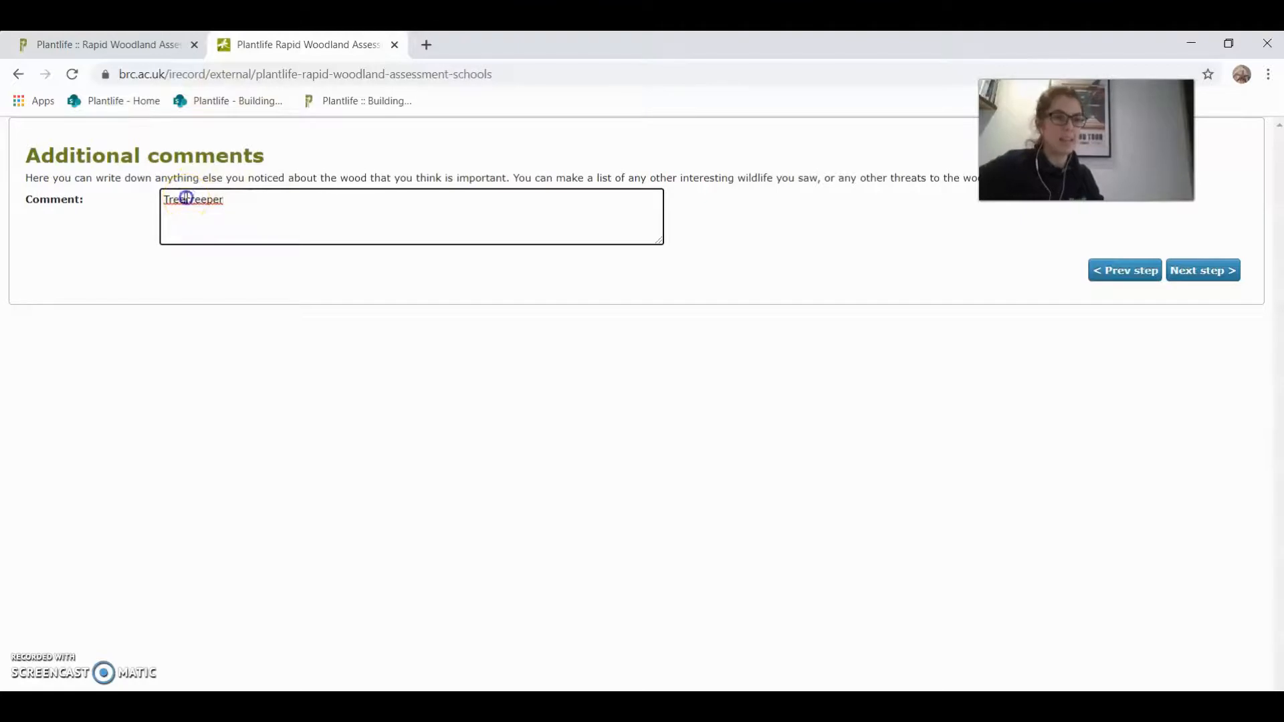
click(487, 357)
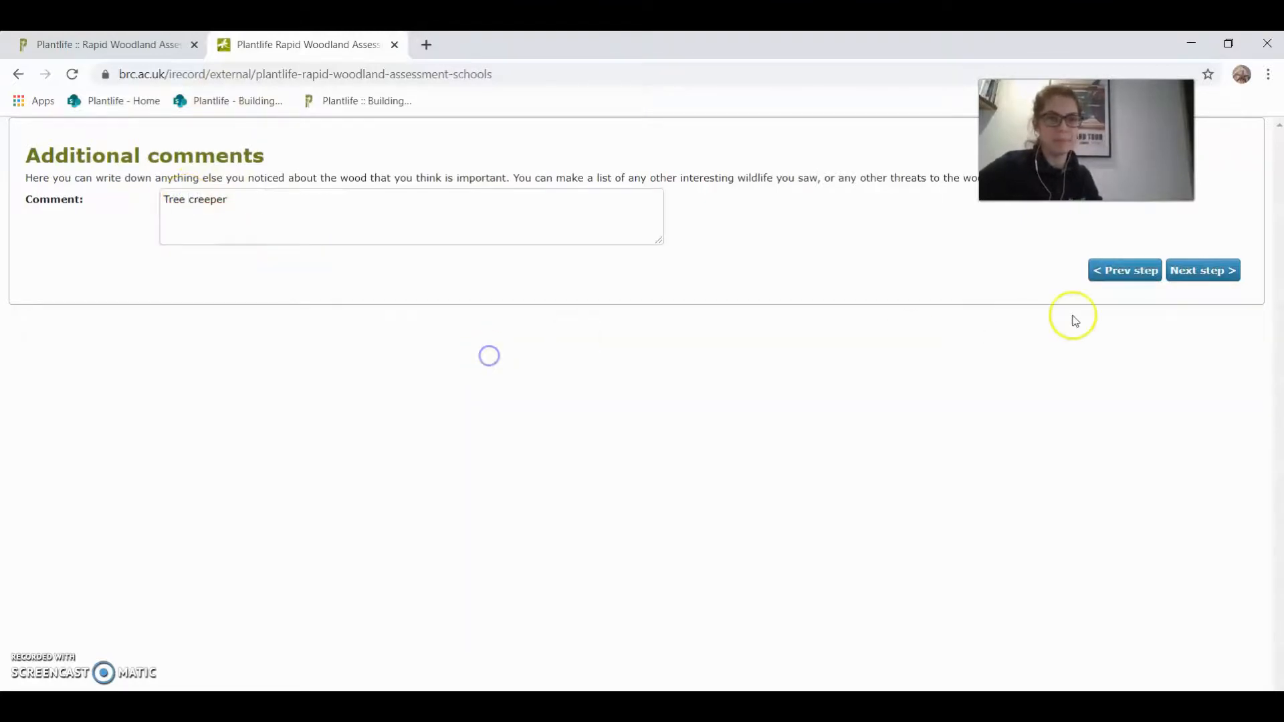
click(1217, 275)
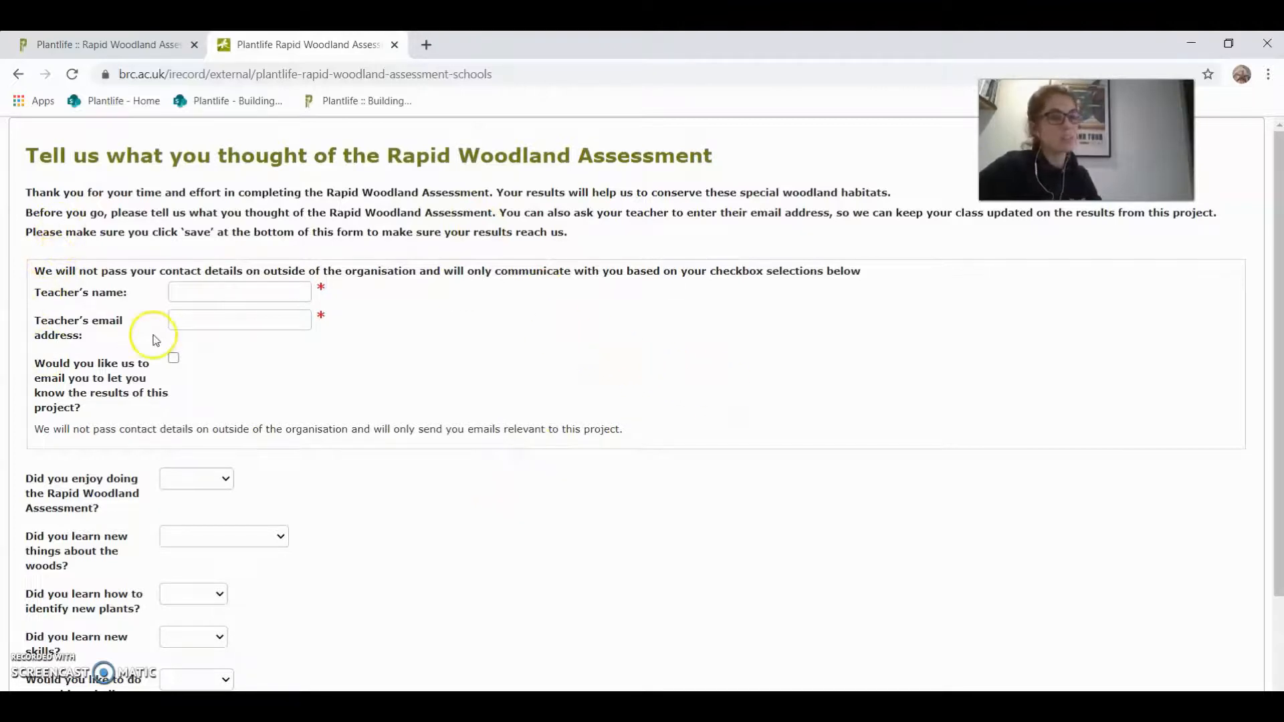
Step: Opt in to being emailed the project's results, leaving the teacher's name and email address blank
click(210, 295)
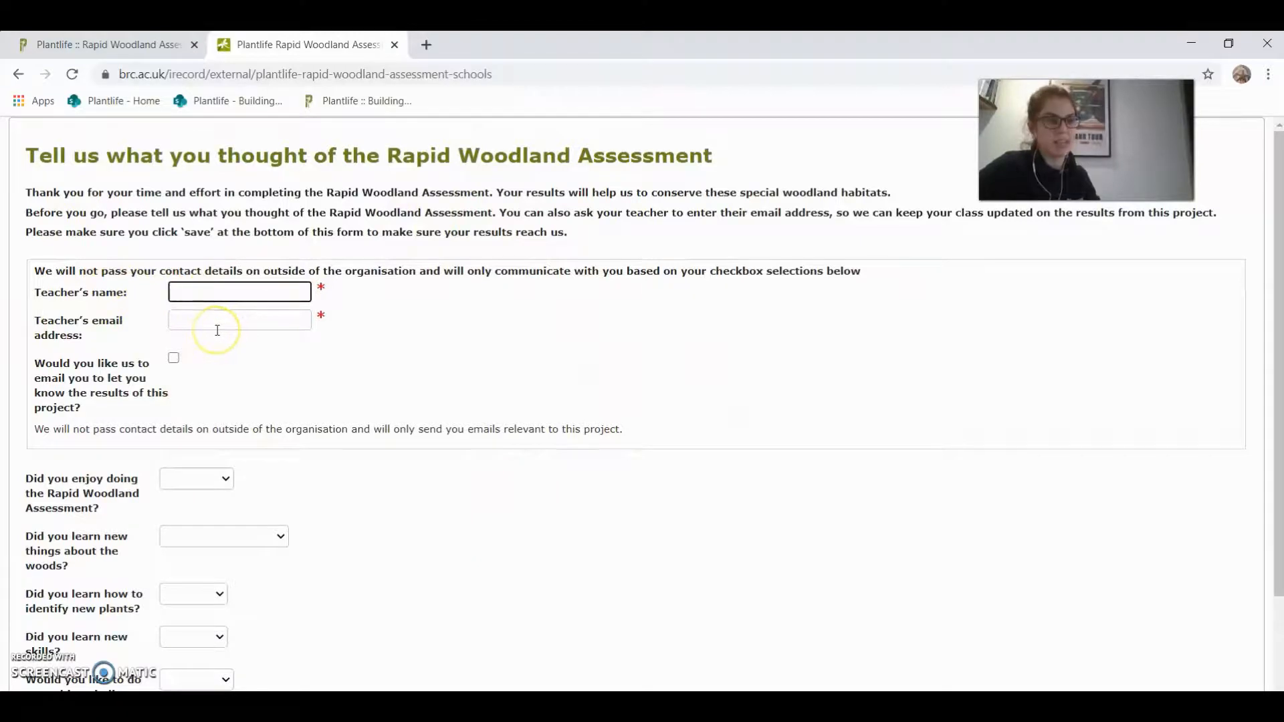
scroll(52, 365, down, 2)
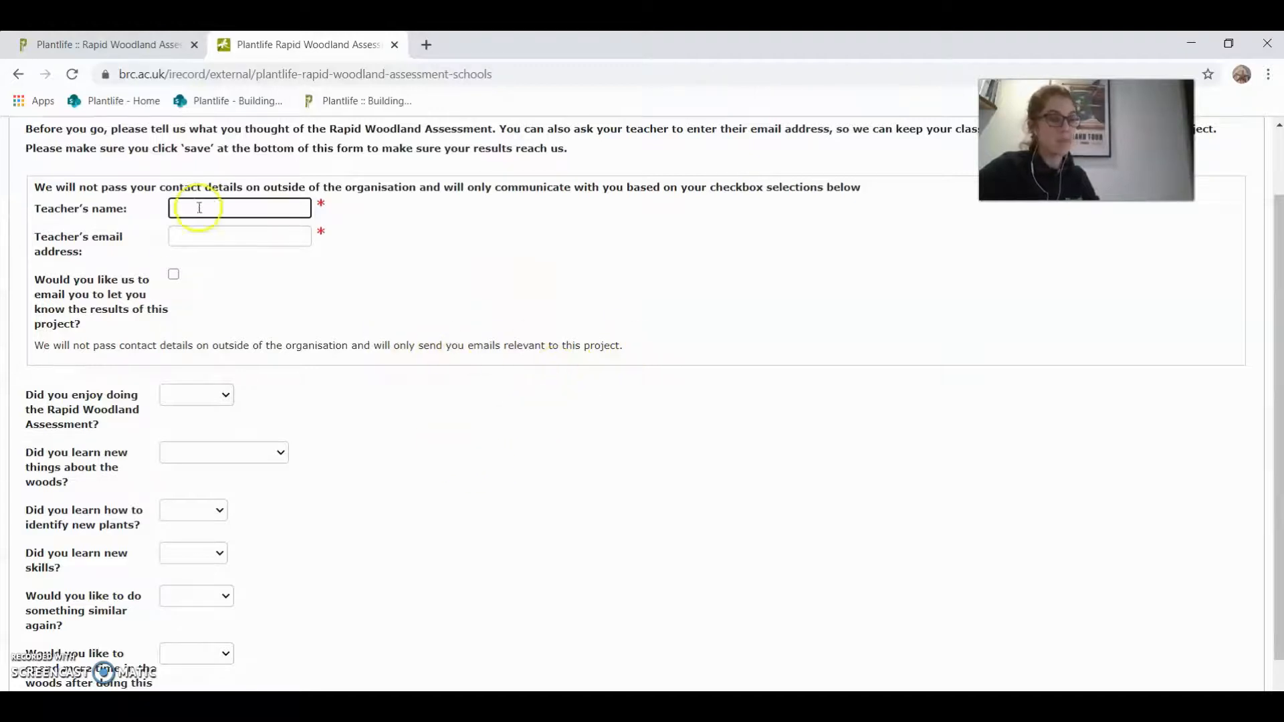
click(175, 275)
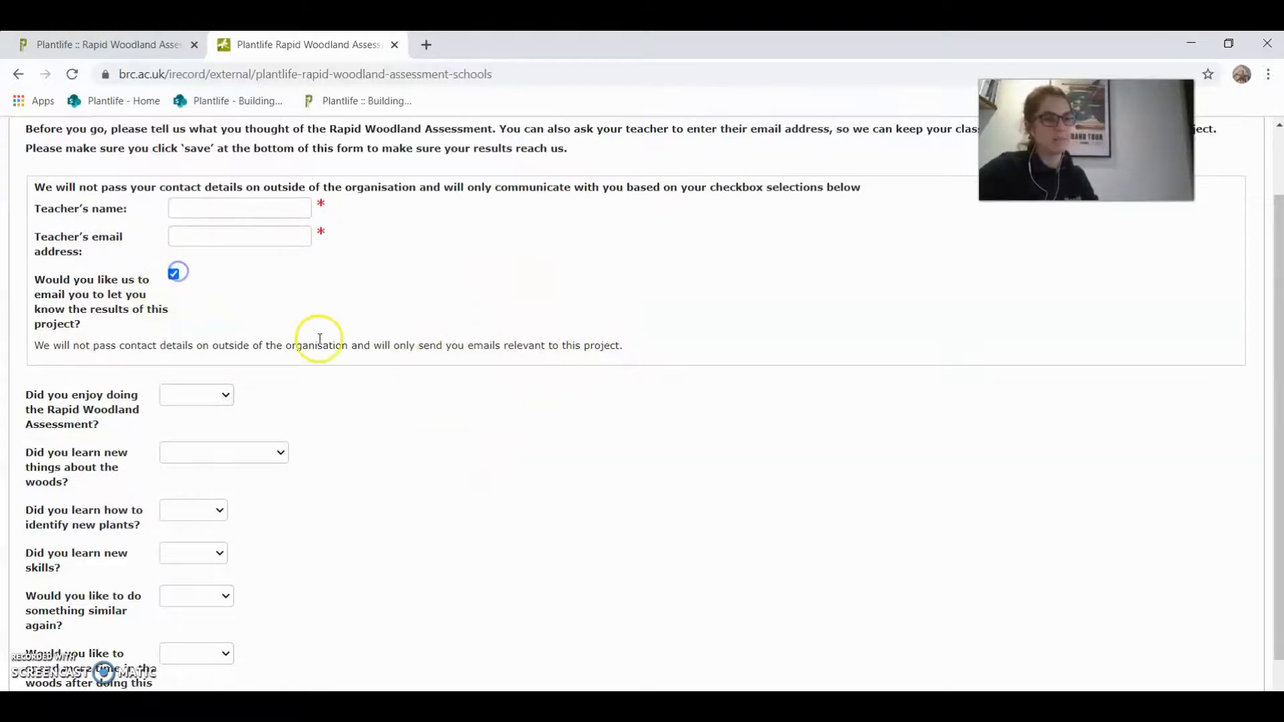
Step: Answer Definitely for enjoyment, "We learnt loads" for new things about the woods, and Yes for identifying new plants and learning new skills
scroll(321, 343, down, 2)
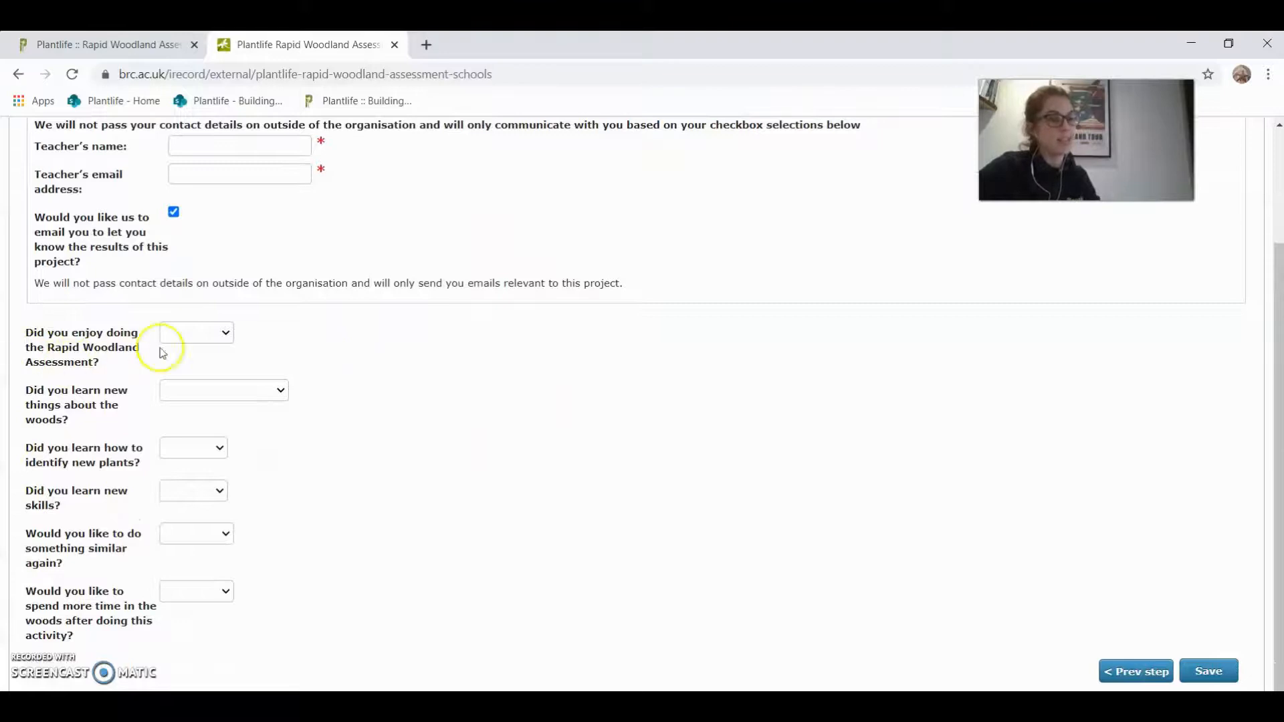
click(220, 334)
click(195, 365)
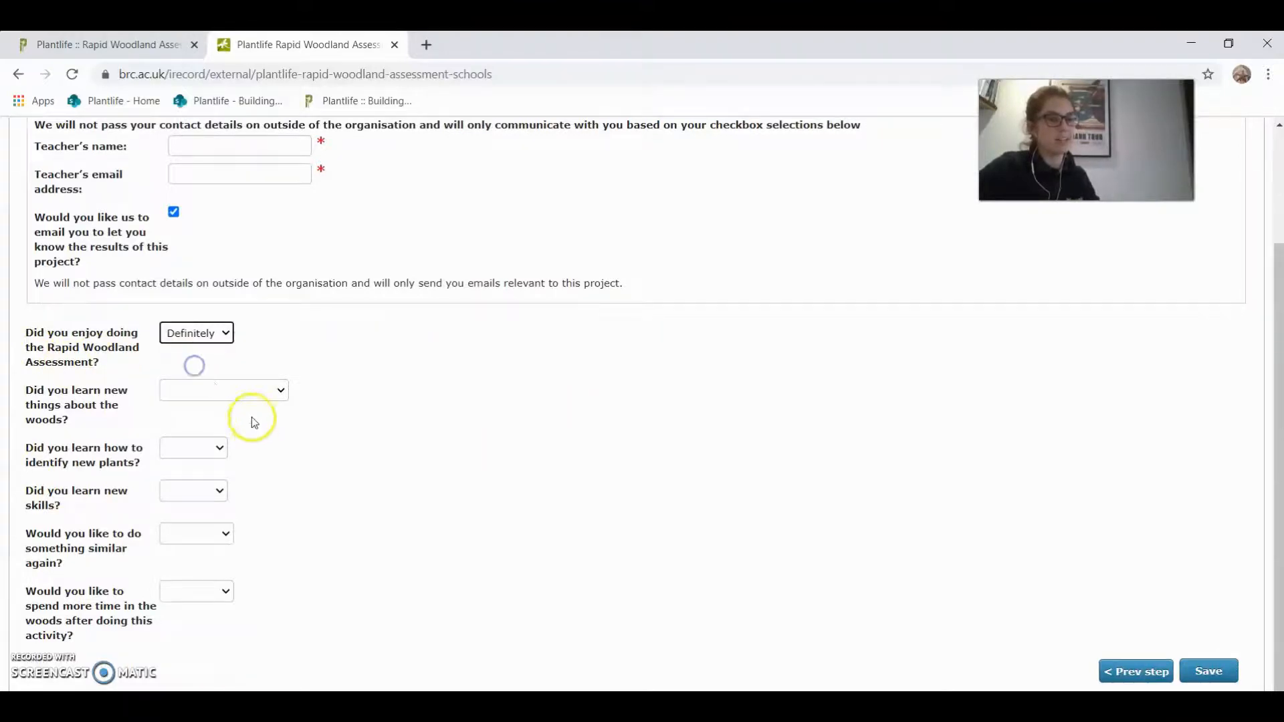
click(228, 388)
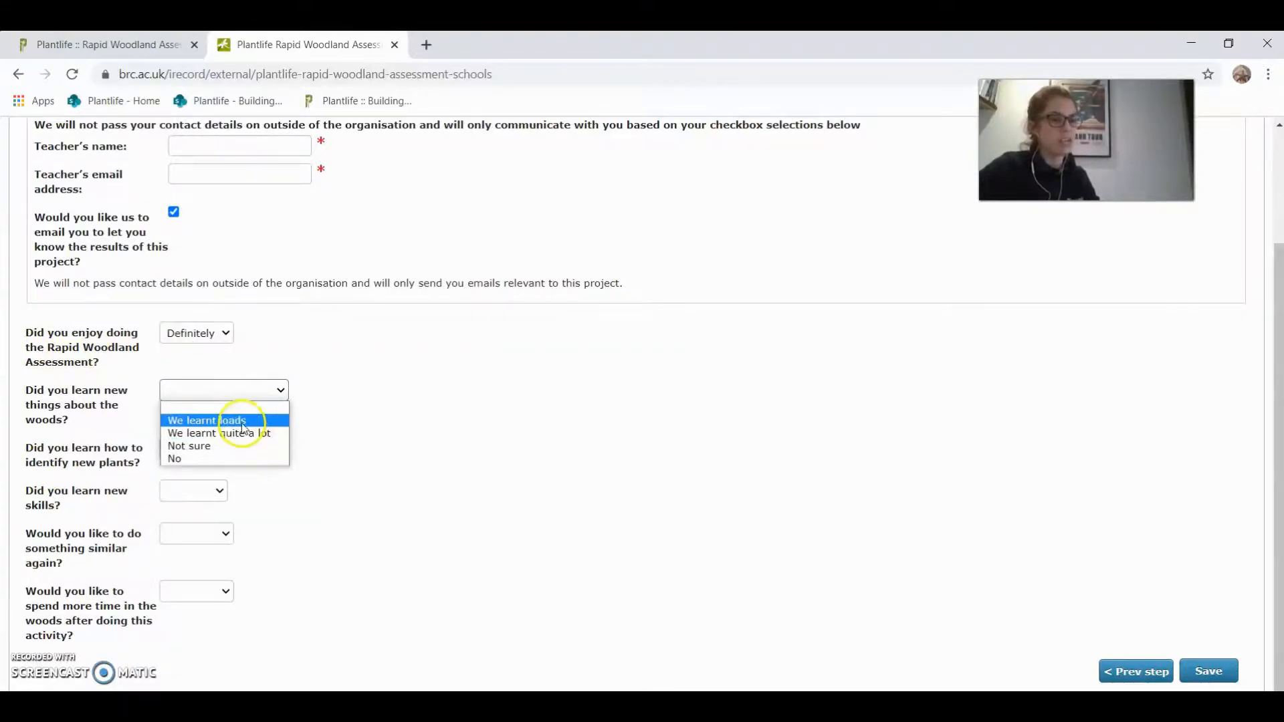
click(242, 424)
click(207, 448)
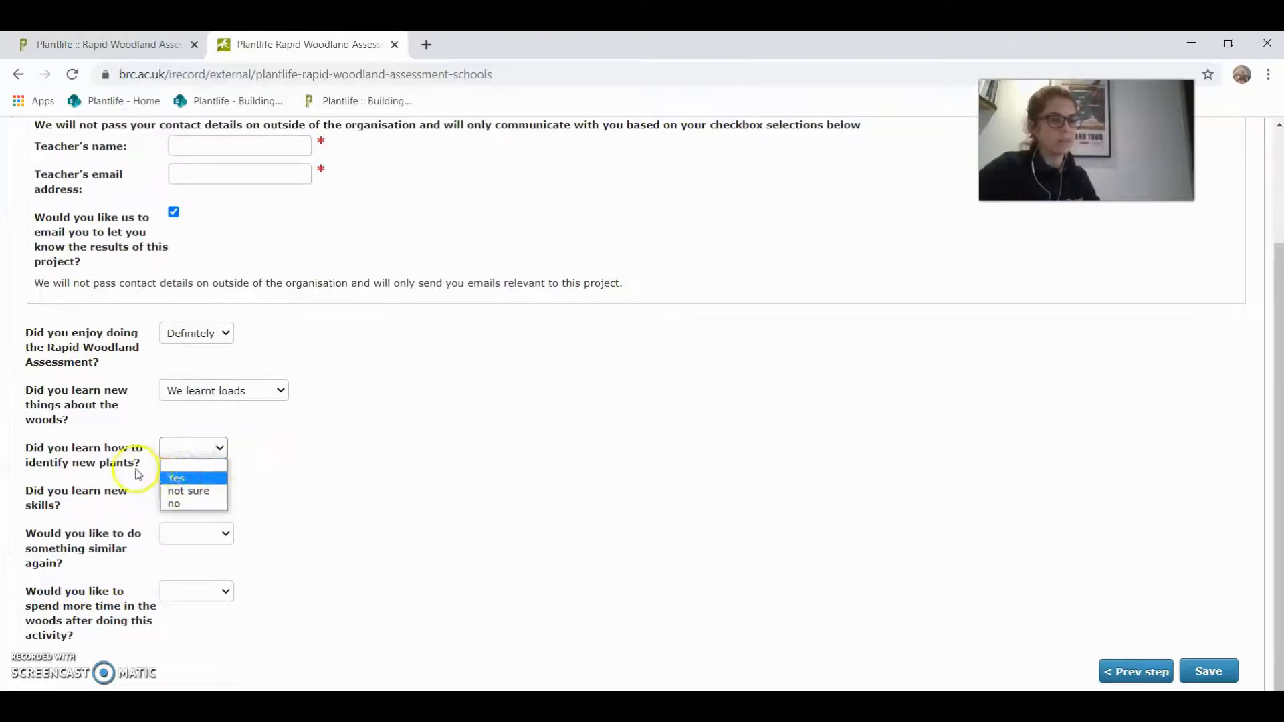
click(167, 478)
click(198, 492)
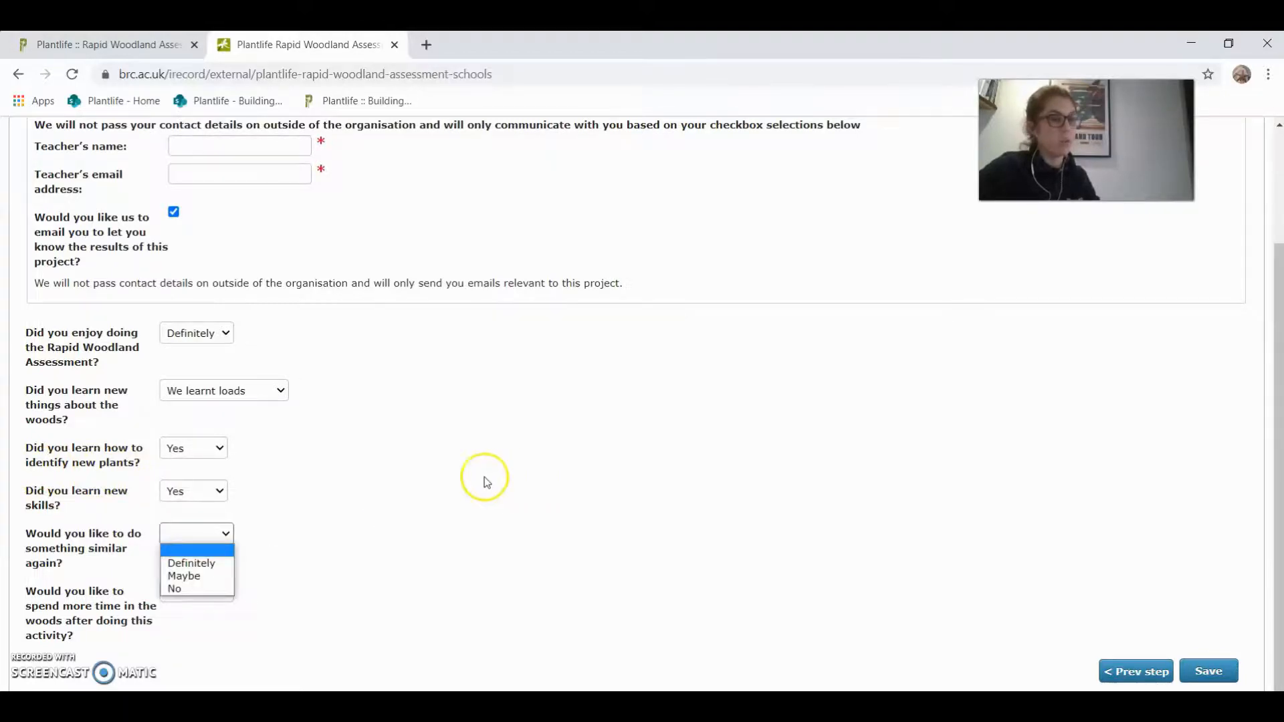
Step: Answer Definitely to doing something similar again and to spending more time in the woods after this activity
click(225, 567)
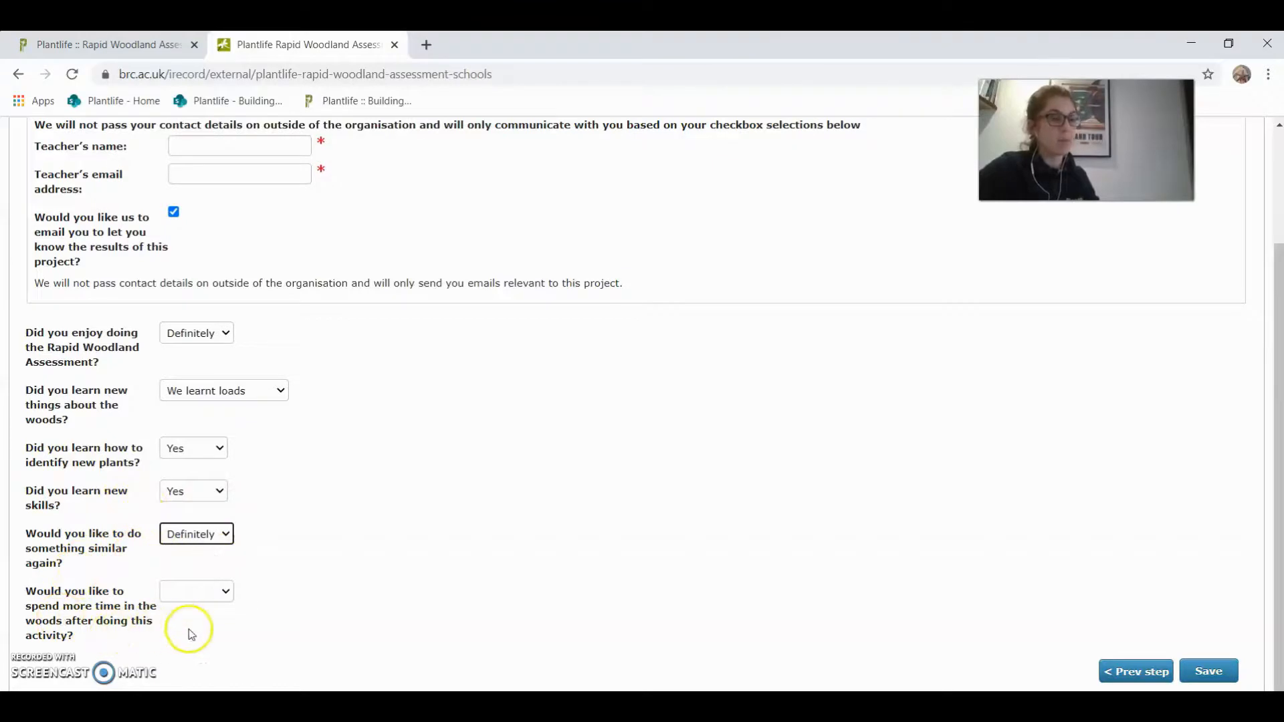
click(185, 595)
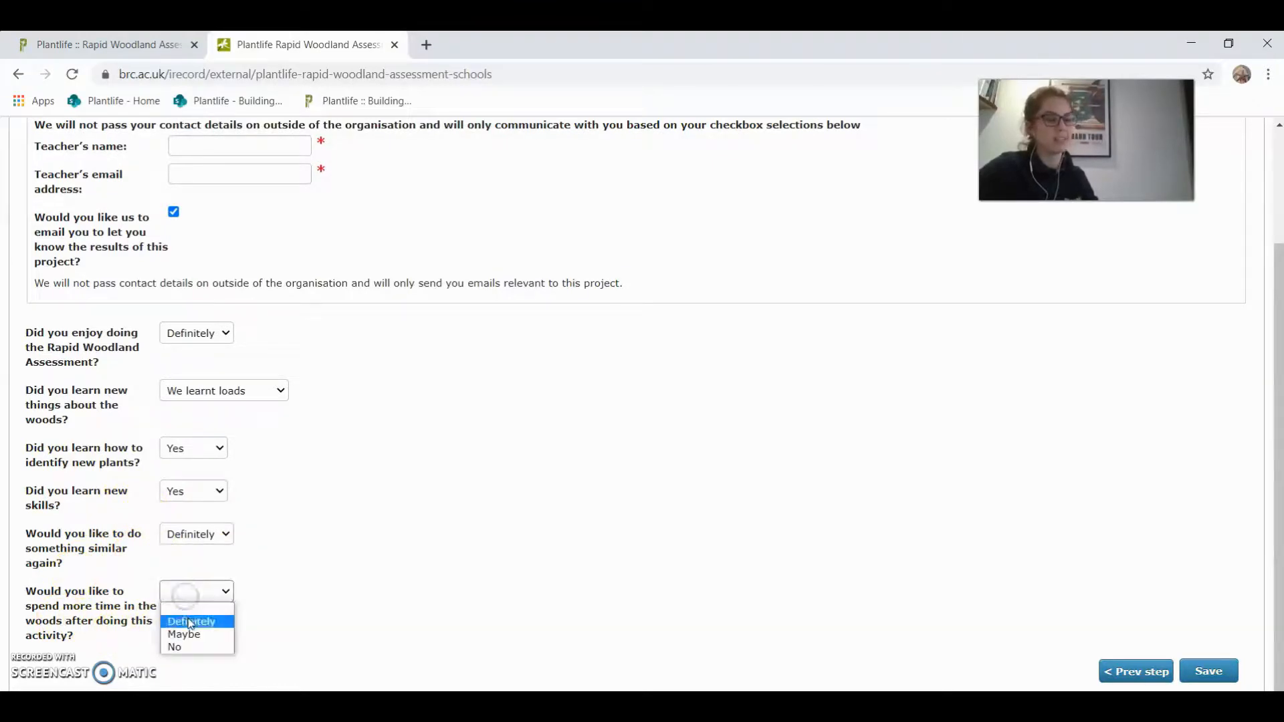
click(189, 623)
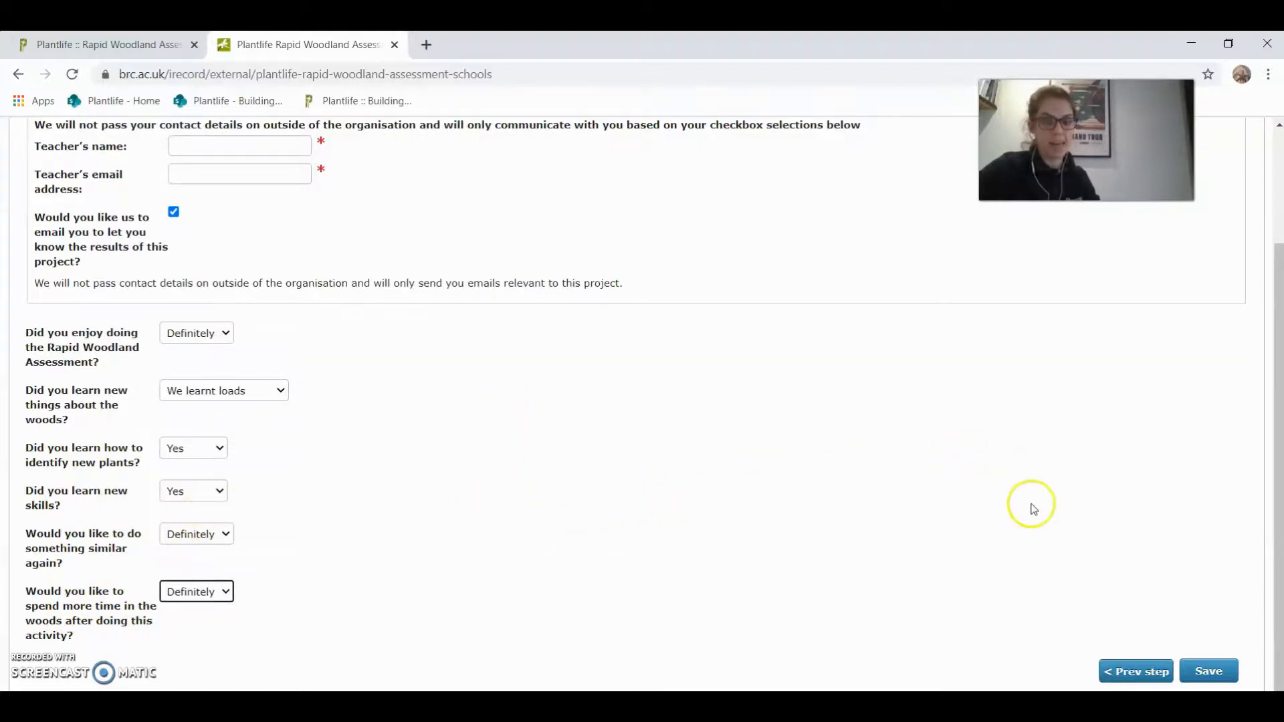
click(1204, 679)
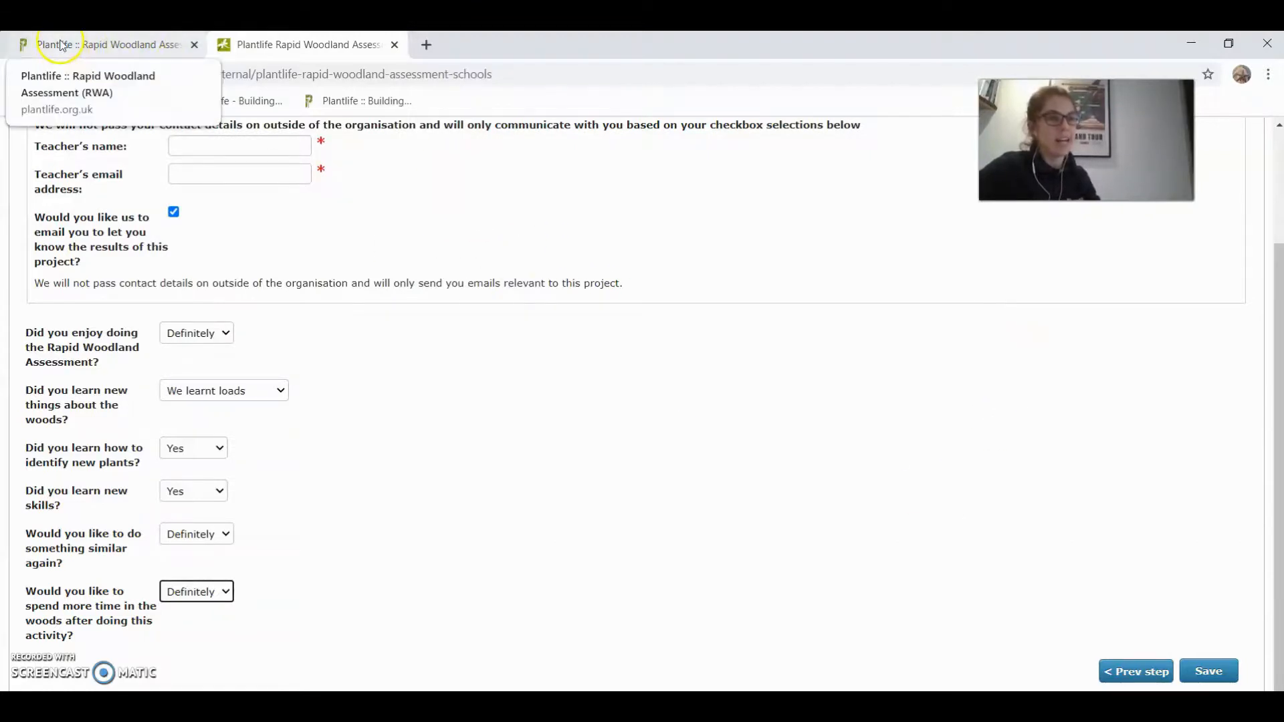
Step: Switch to Plantlife's Rapid Woodland Assessment page and view the north coast pins on the results map in close-up
click(75, 54)
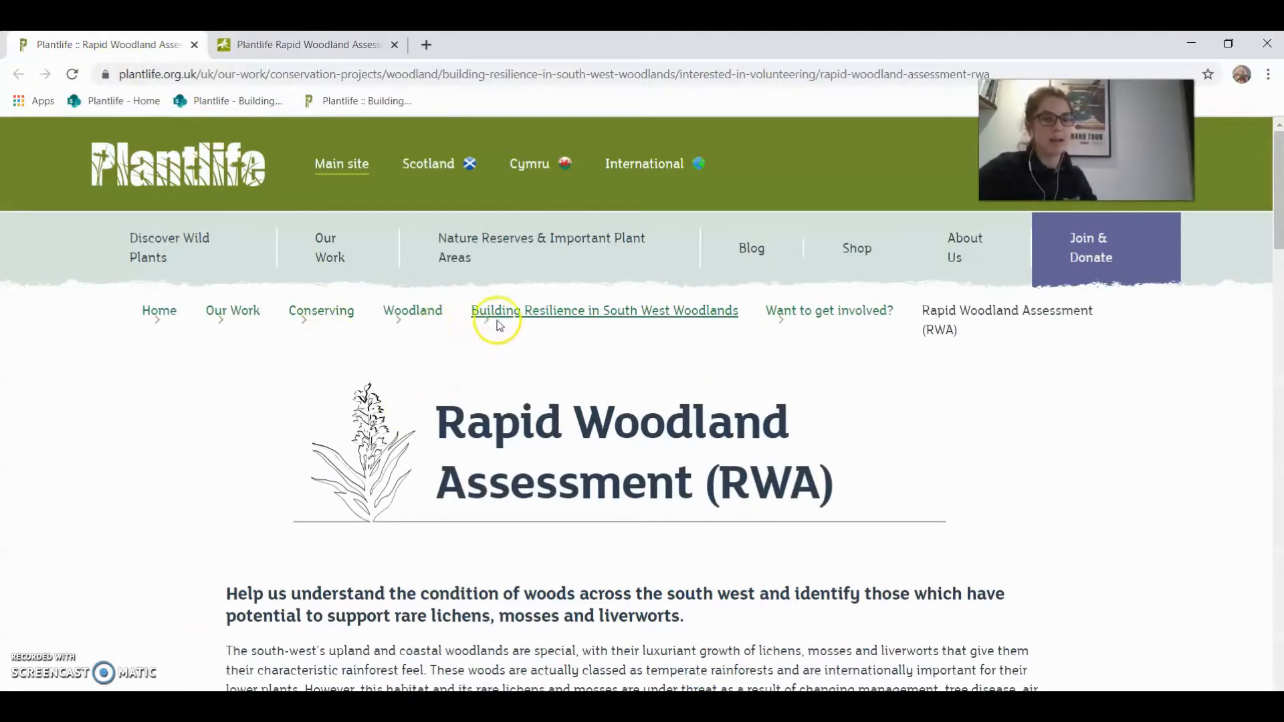
scroll(536, 324, down, 10)
scroll(547, 333, down, 9)
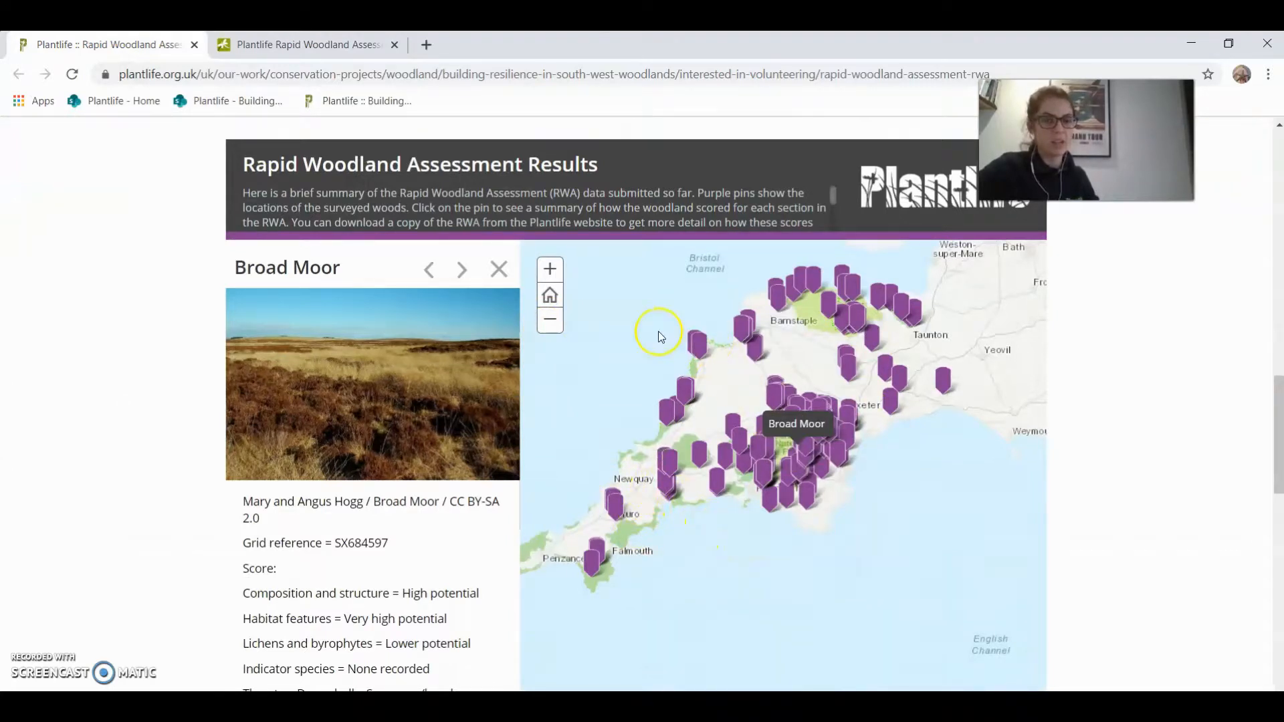
scroll(660, 336, up, 3)
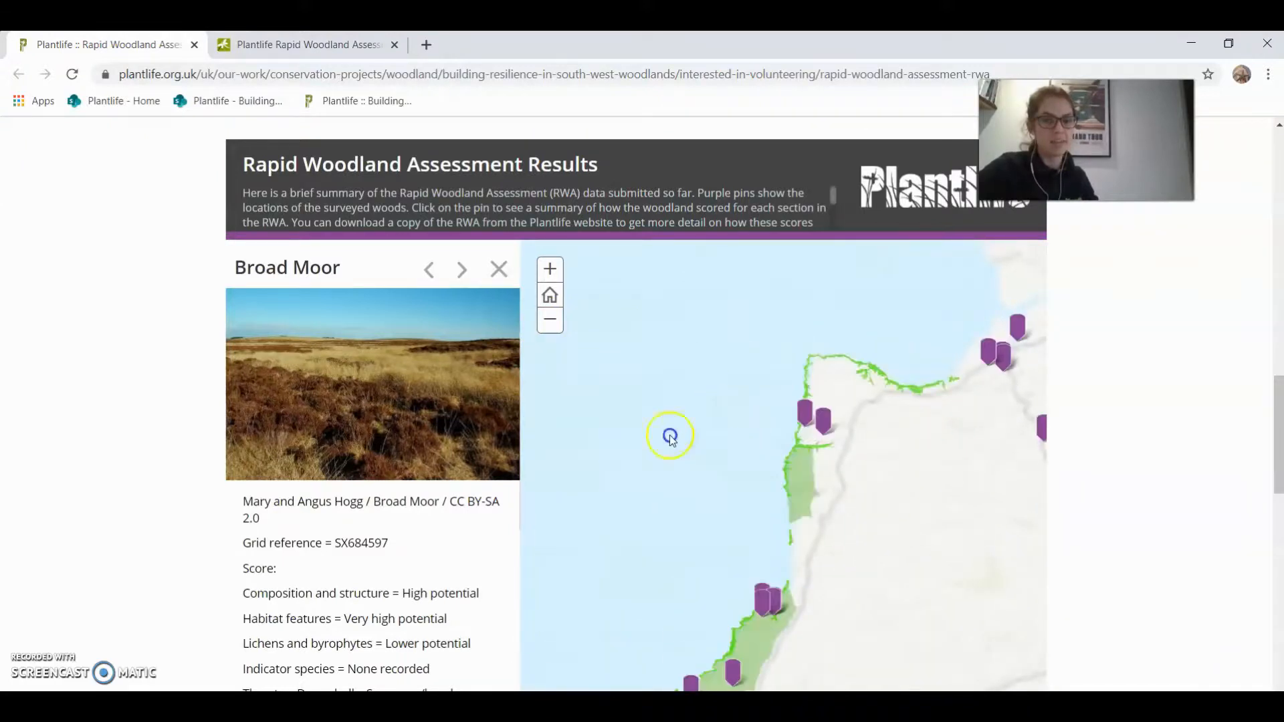
Step: Open the King's Cottage result on the map and examine its scores, indicator species and threats
click(824, 423)
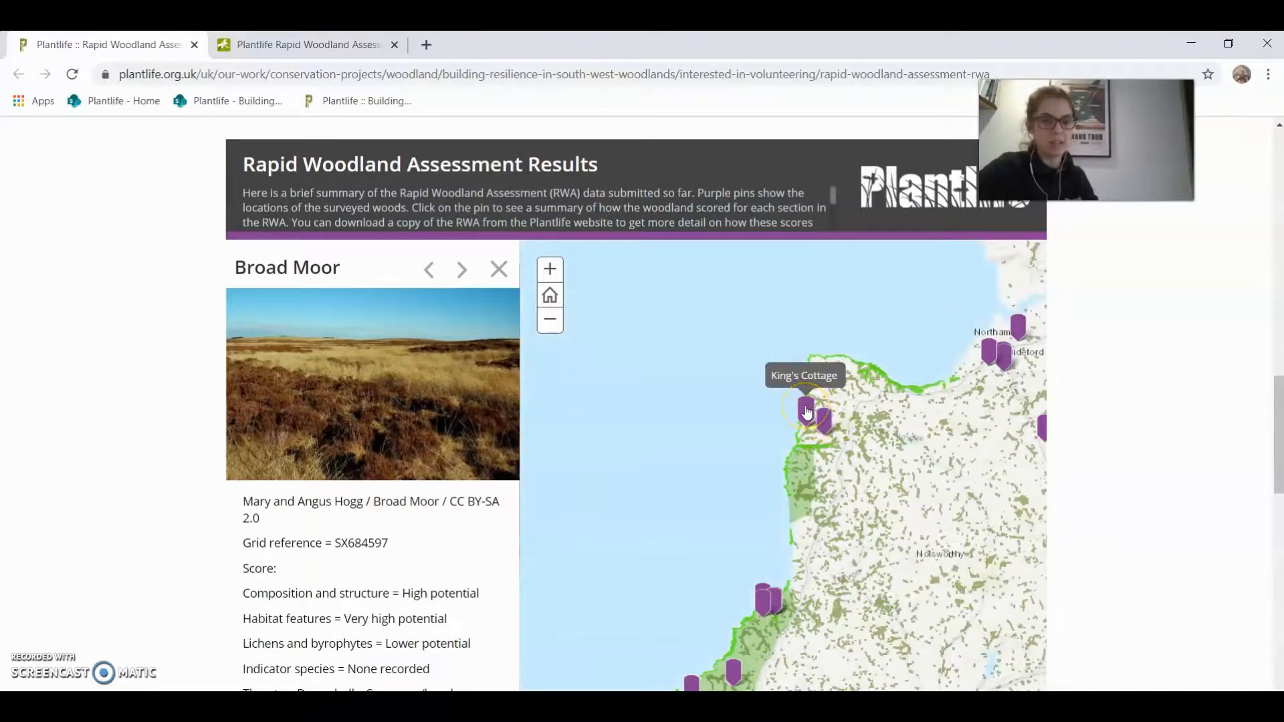
click(806, 410)
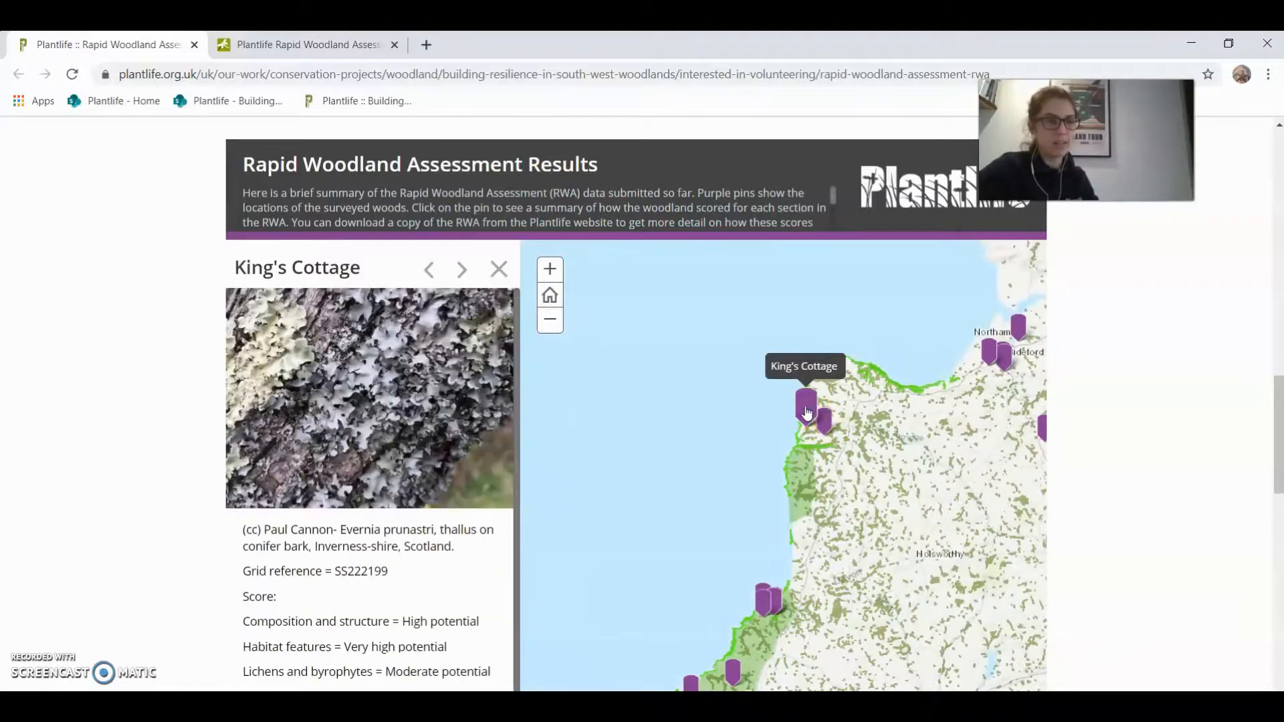
scroll(385, 582, down, 1)
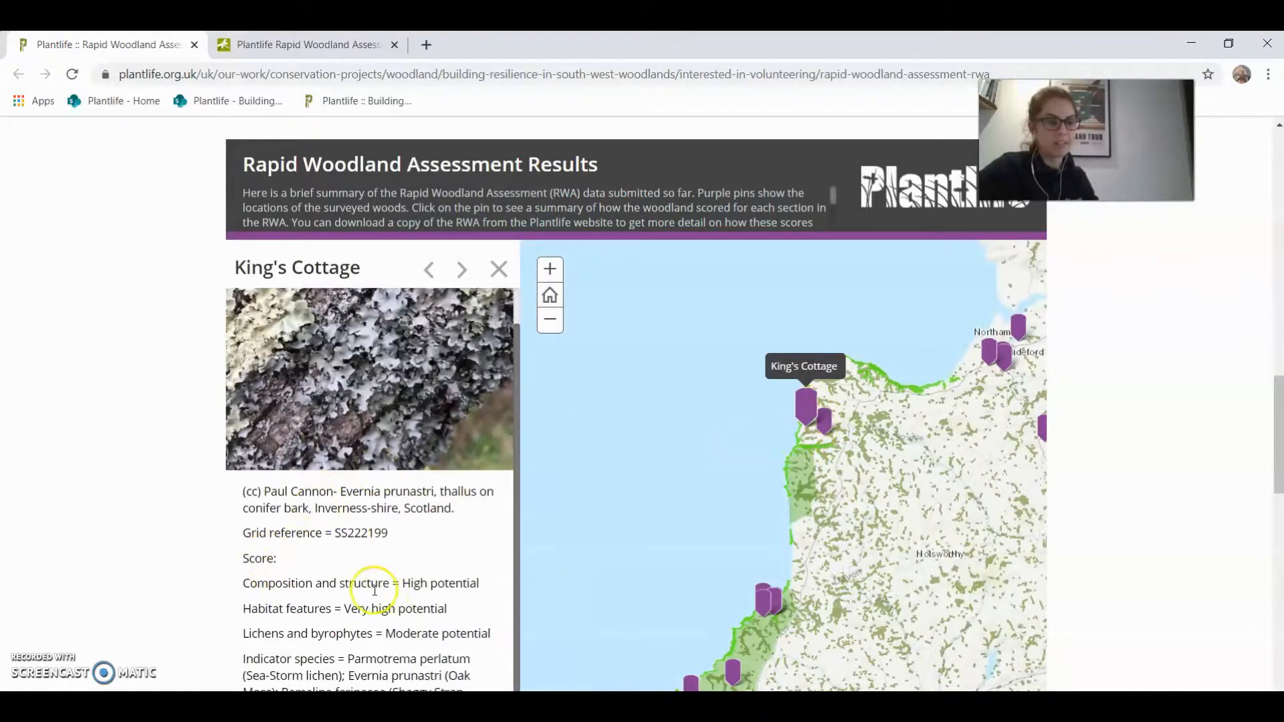
scroll(268, 607, down, 4)
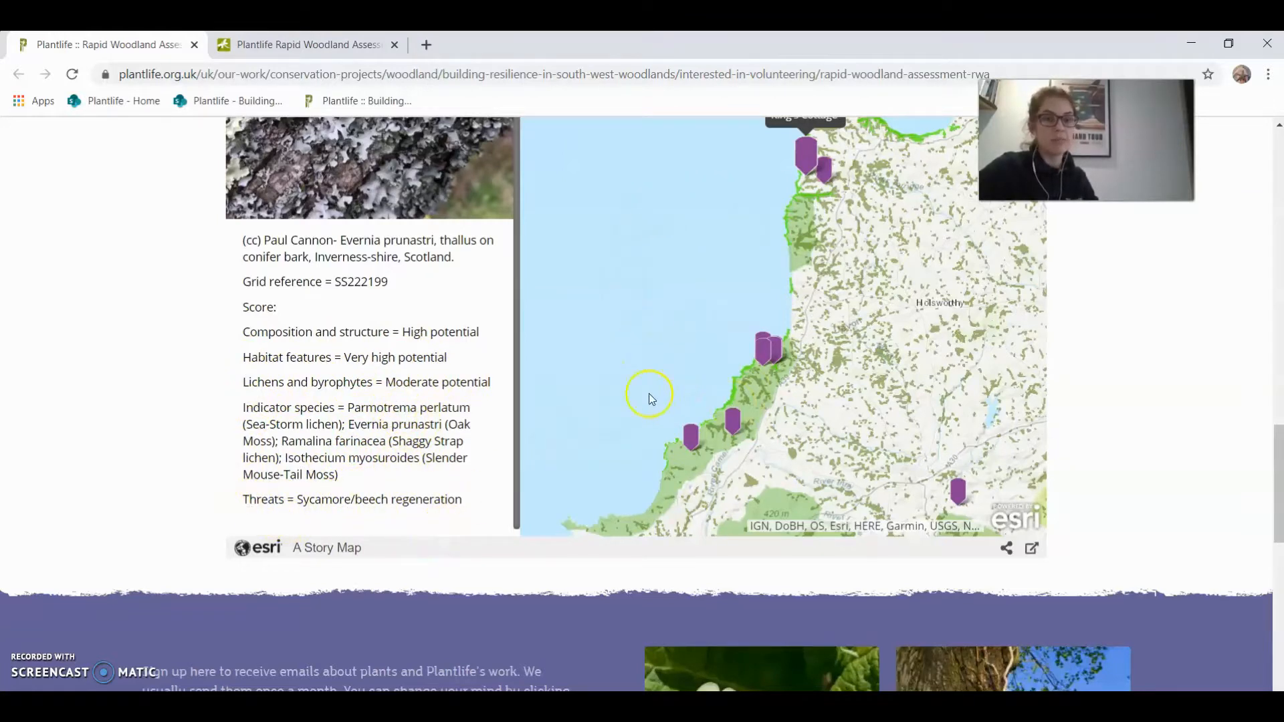
Step: Look over the surveyed woods further inland, and return to the page's information on taking part, resources and training
drag(808, 310, 610, 376)
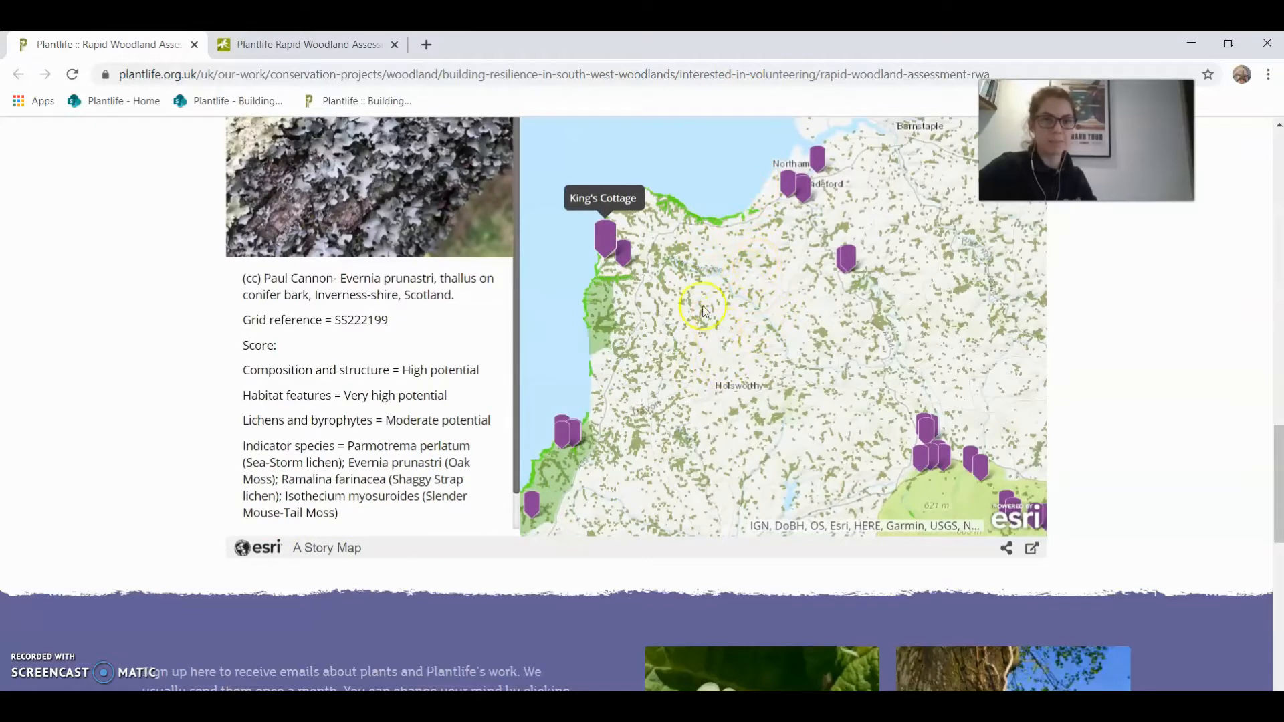
click(101, 553)
drag(1261, 438, 1265, 288)
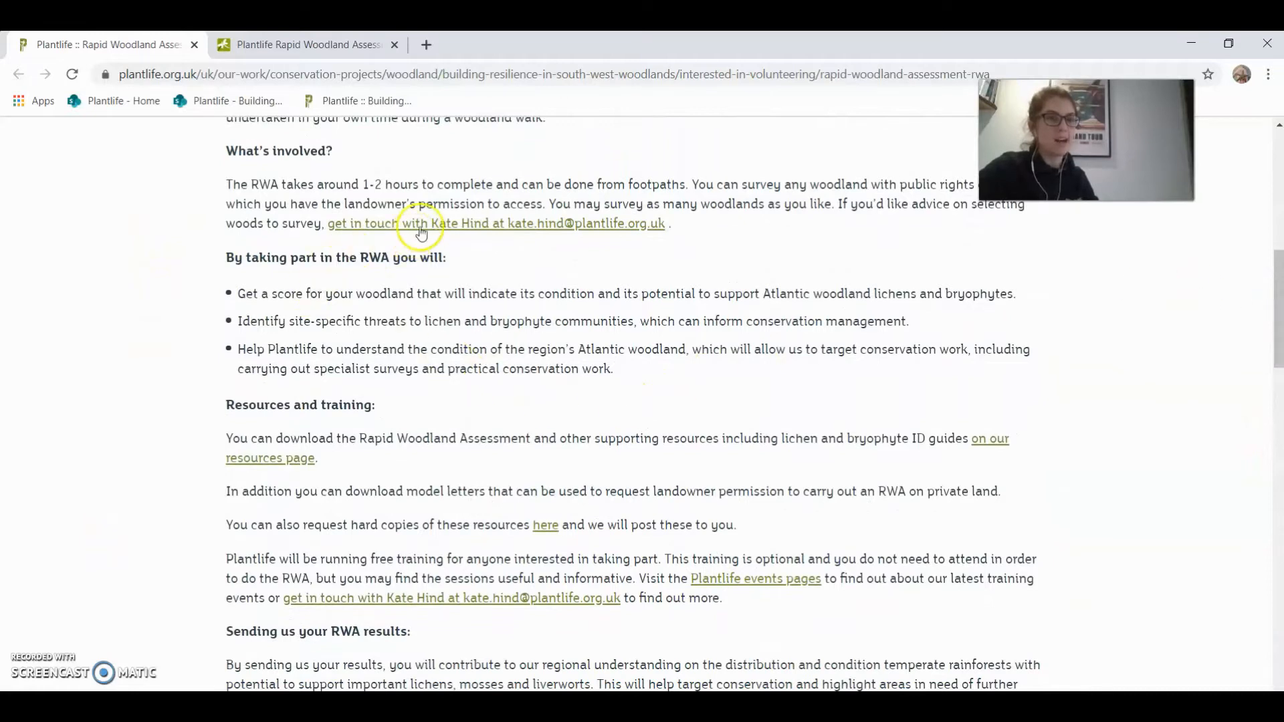